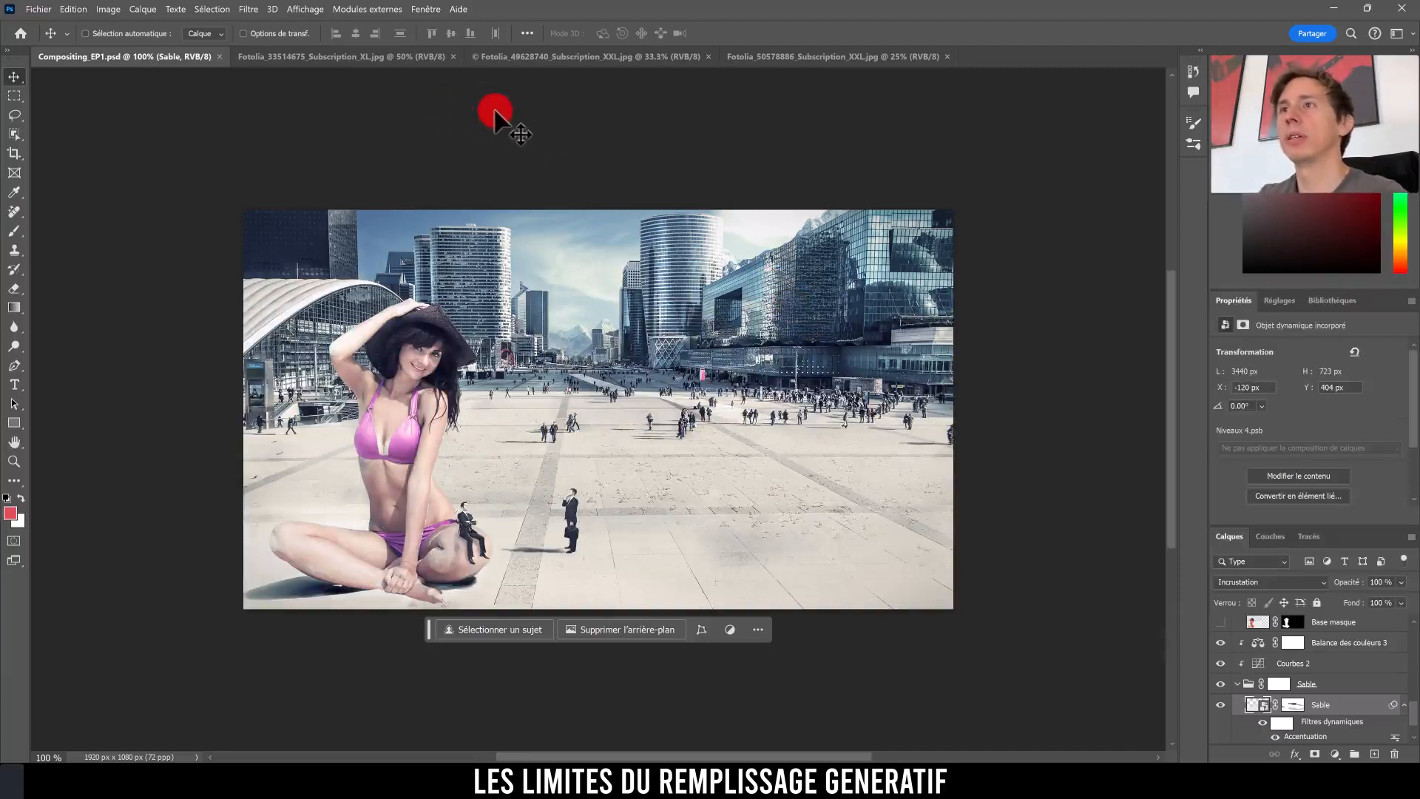
Review the source photos of the city square and the woman on the beach, and return to the Compositing_EP1.psd composite.
click(581, 59)
drag(587, 279, 649, 334)
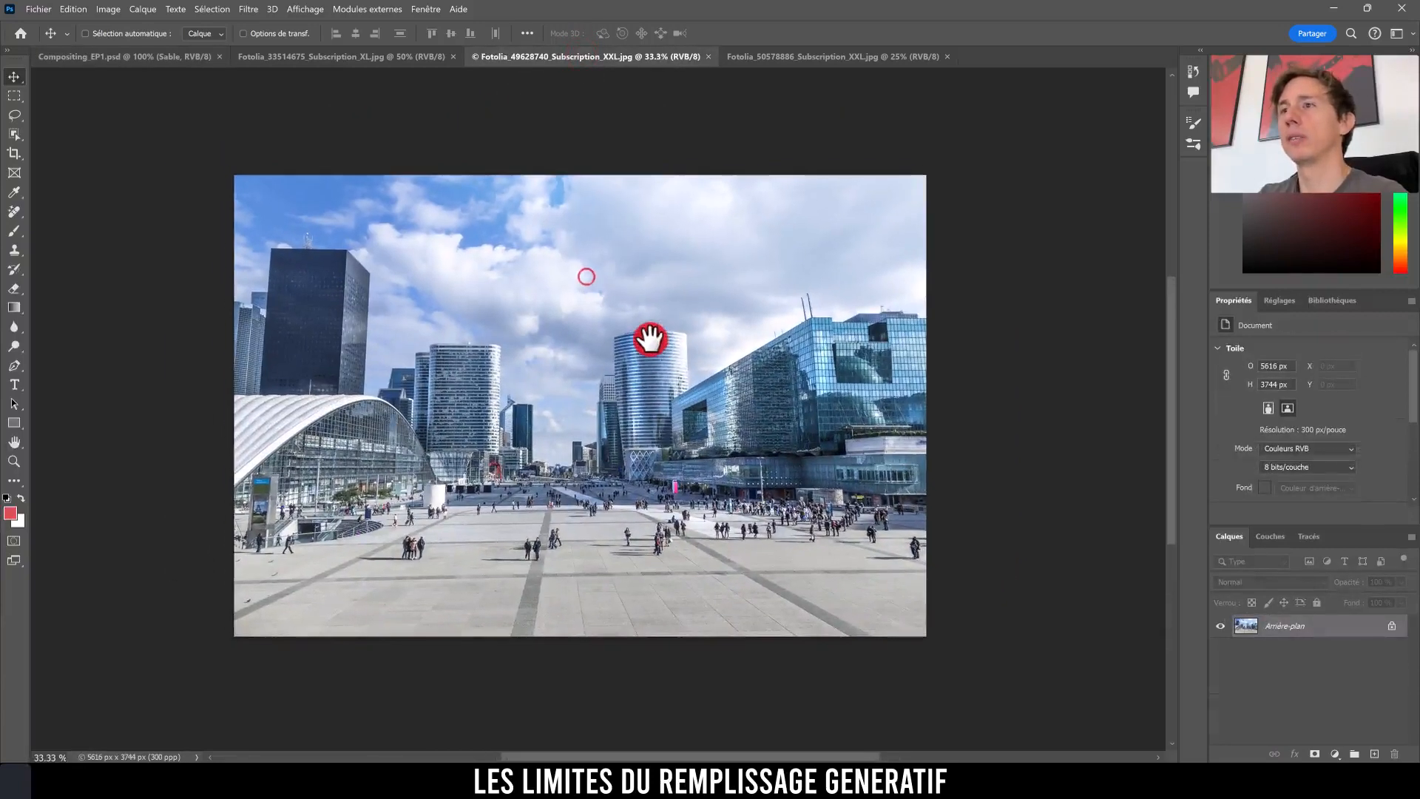
click(392, 59)
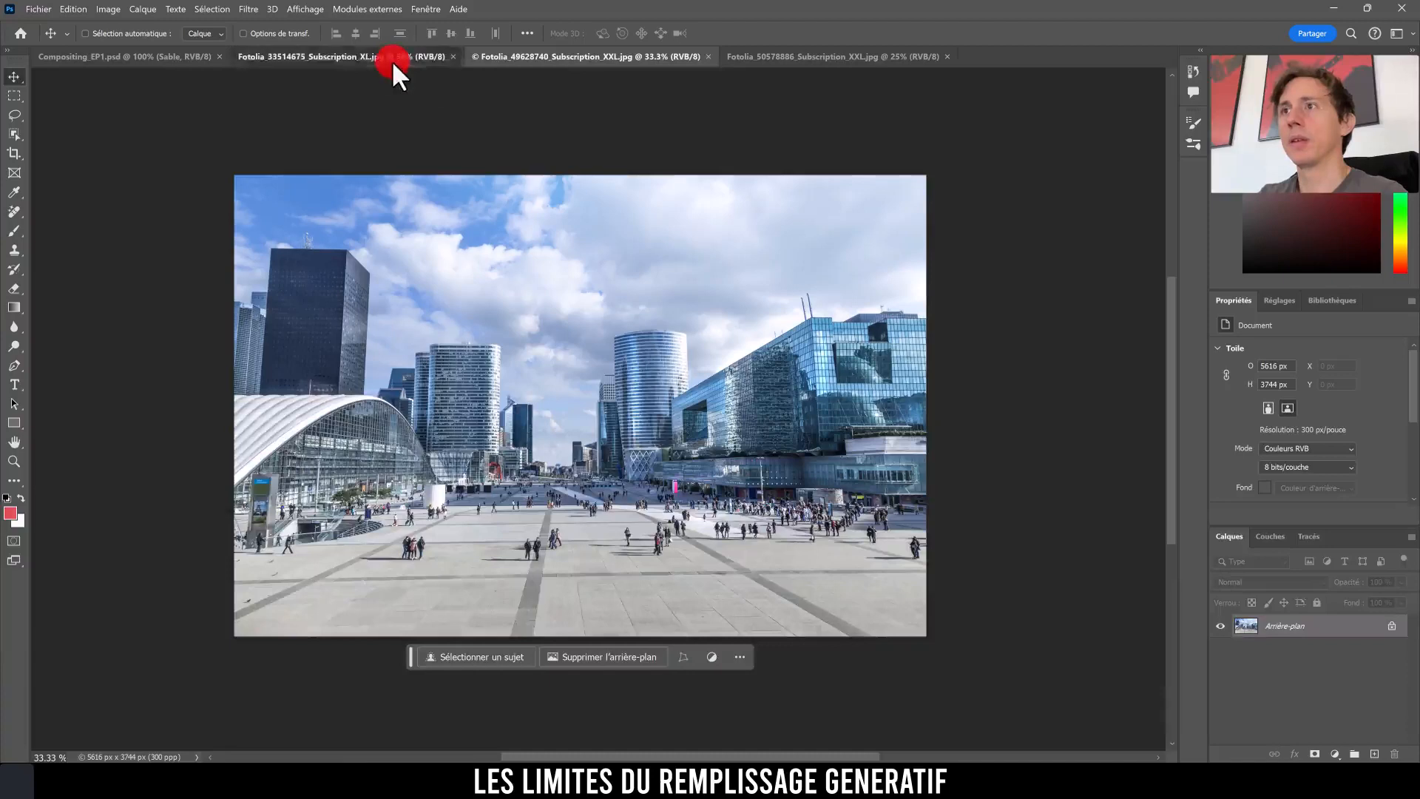
click(808, 56)
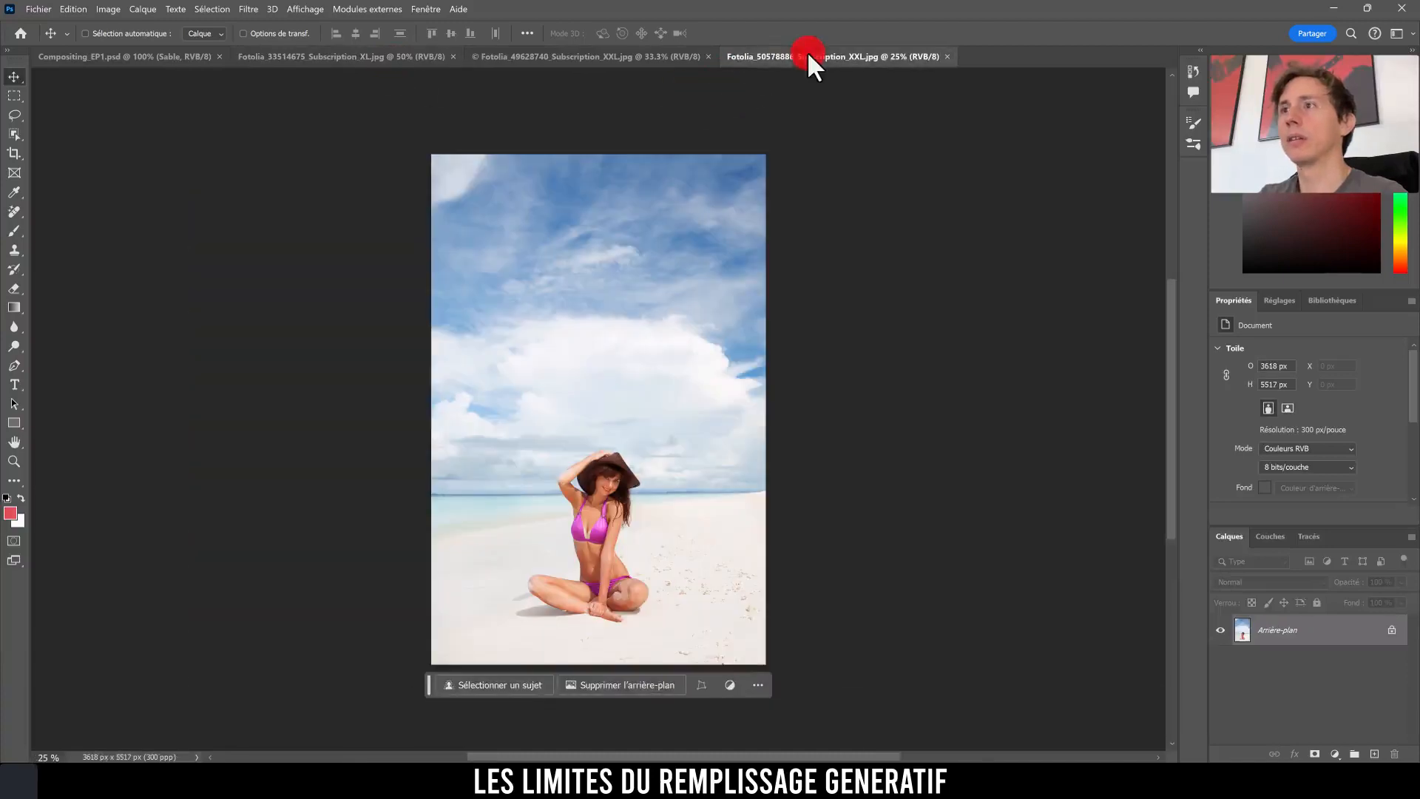
key(z)
click(649, 507)
click(650, 508)
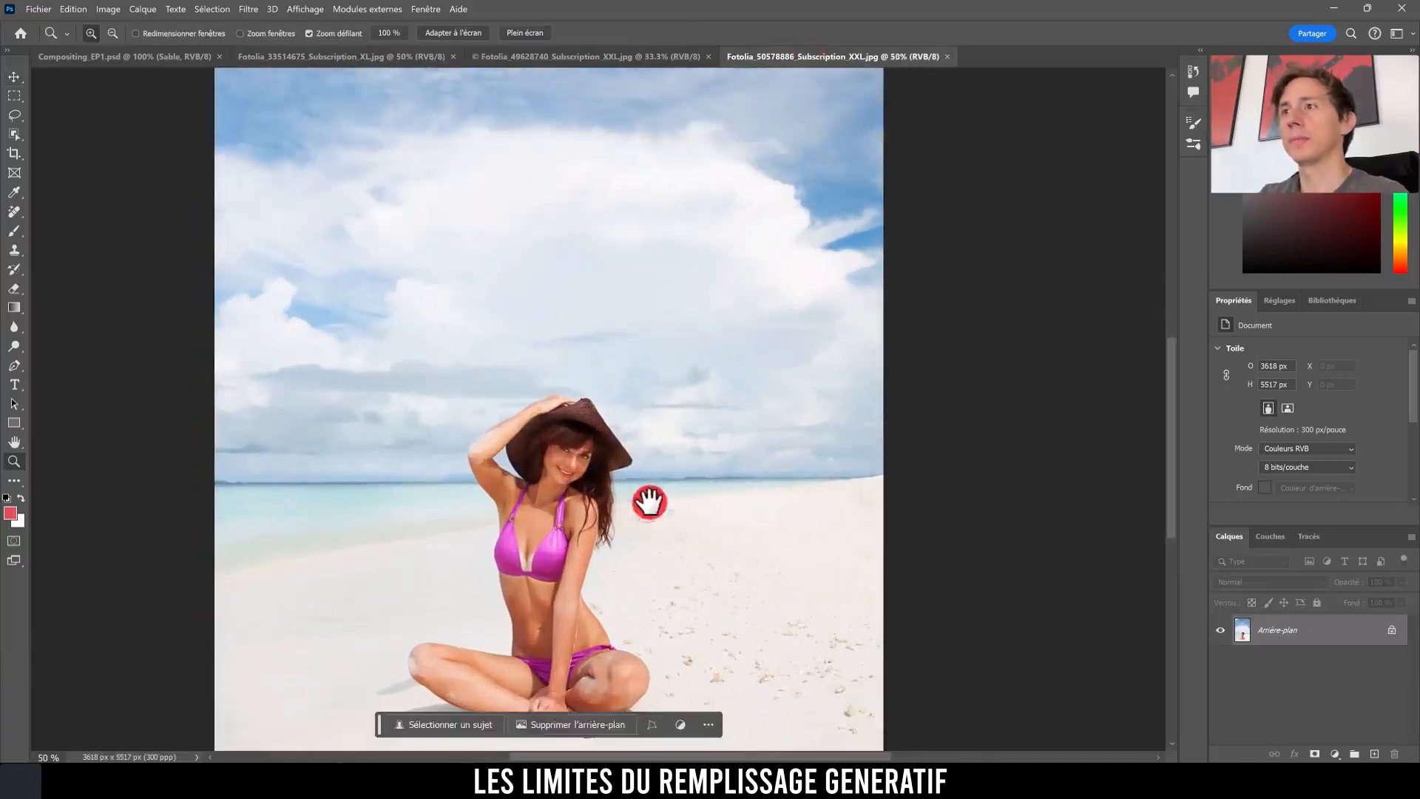
drag(655, 477, 669, 393)
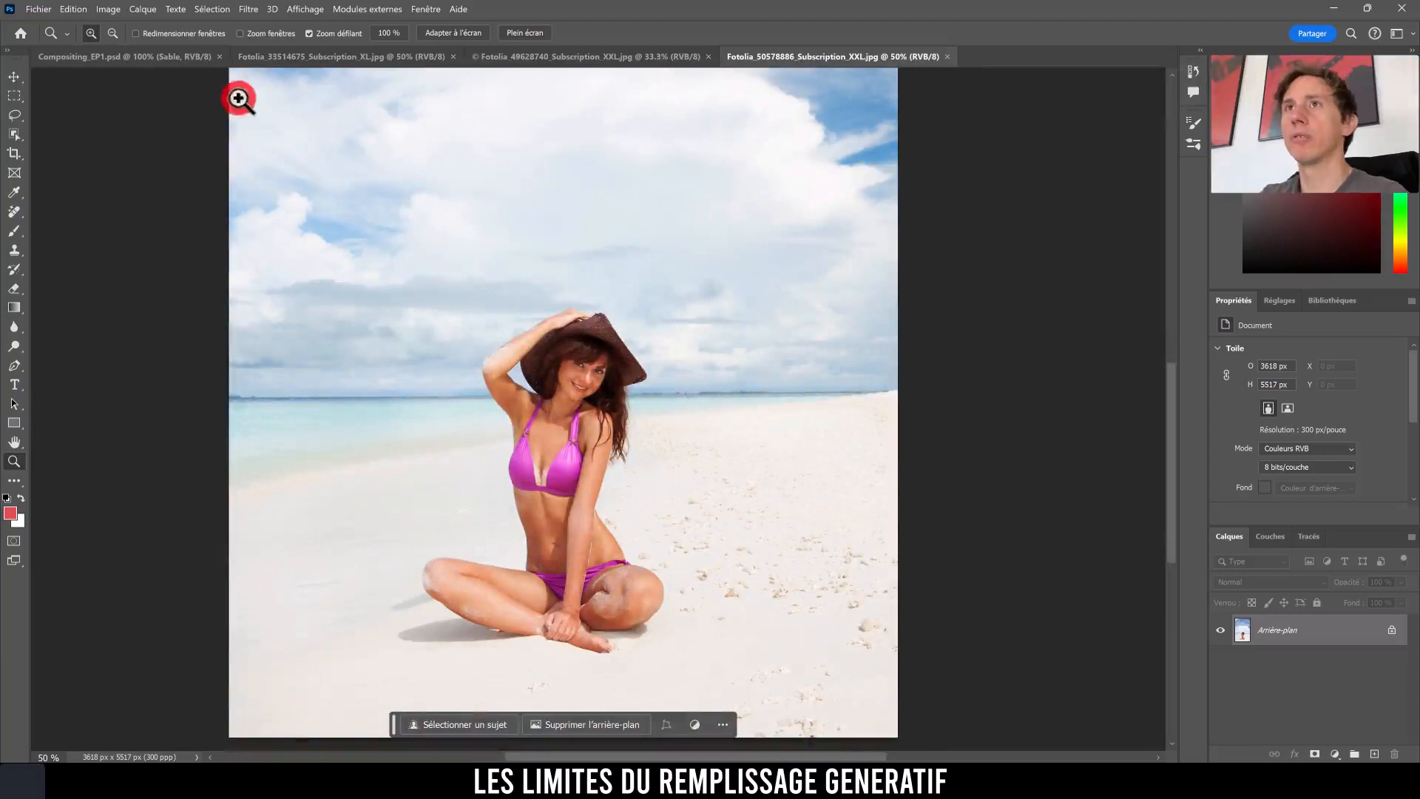
click(148, 57)
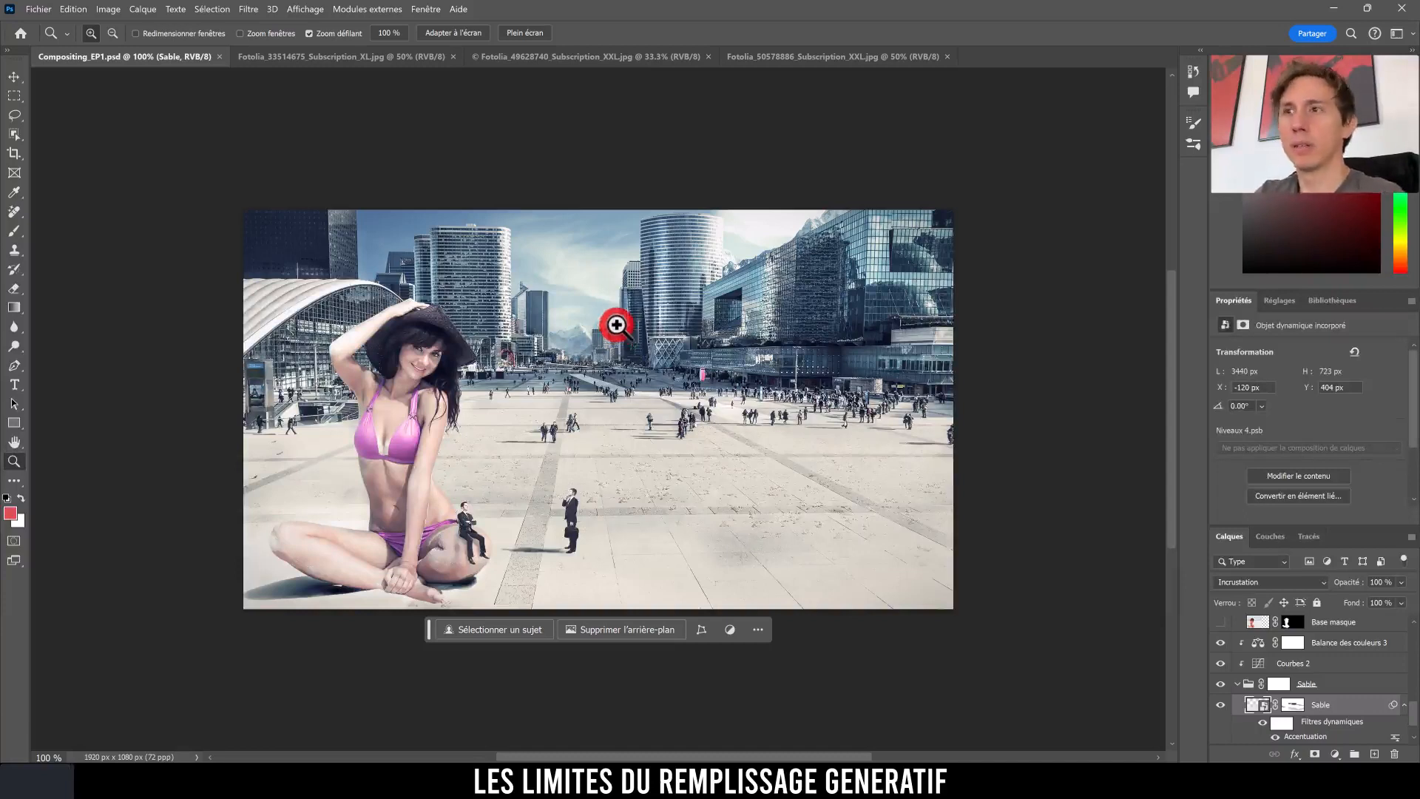
Examine the foreground paving of the city square photo up close and compare its framing with the composite.
click(492, 57)
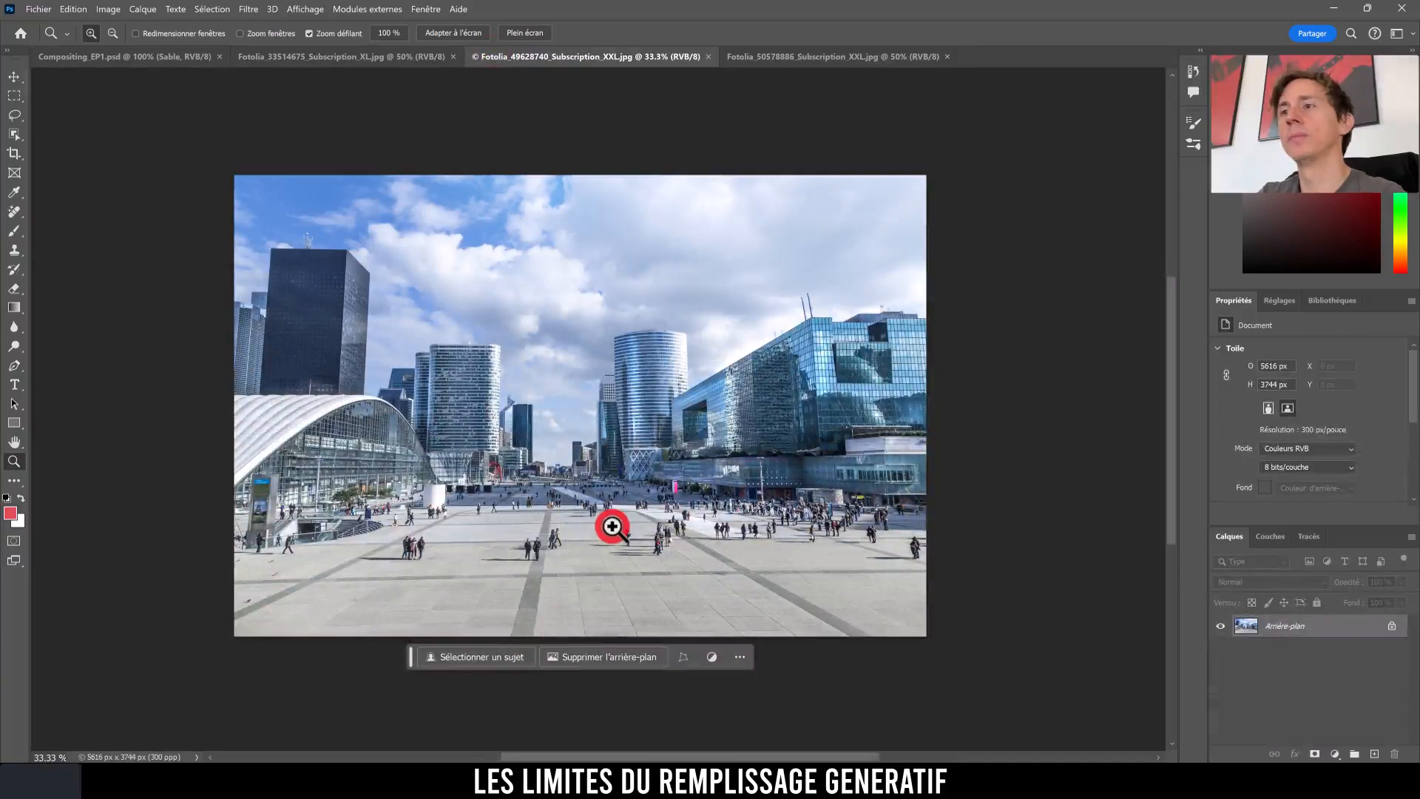
key(c)
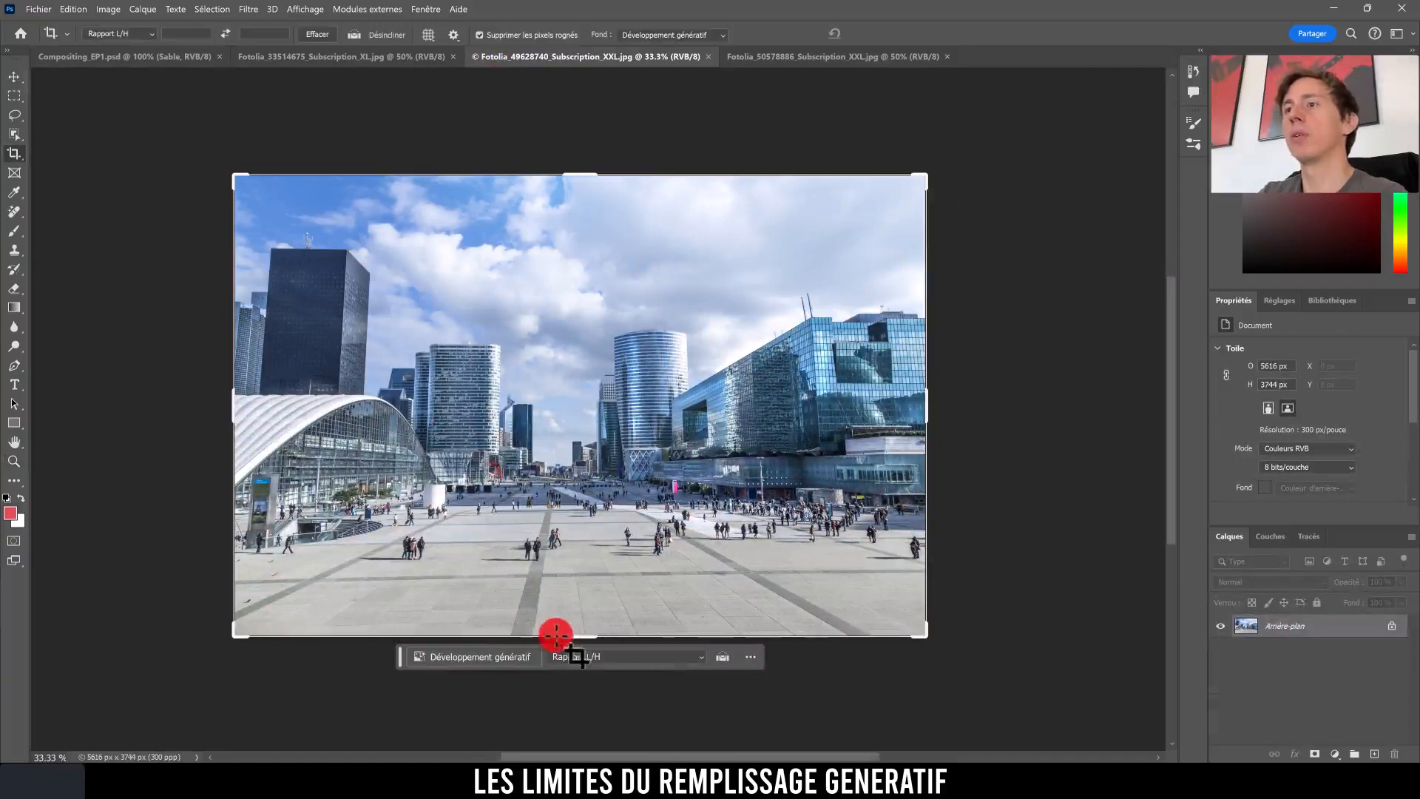
key(Escape)
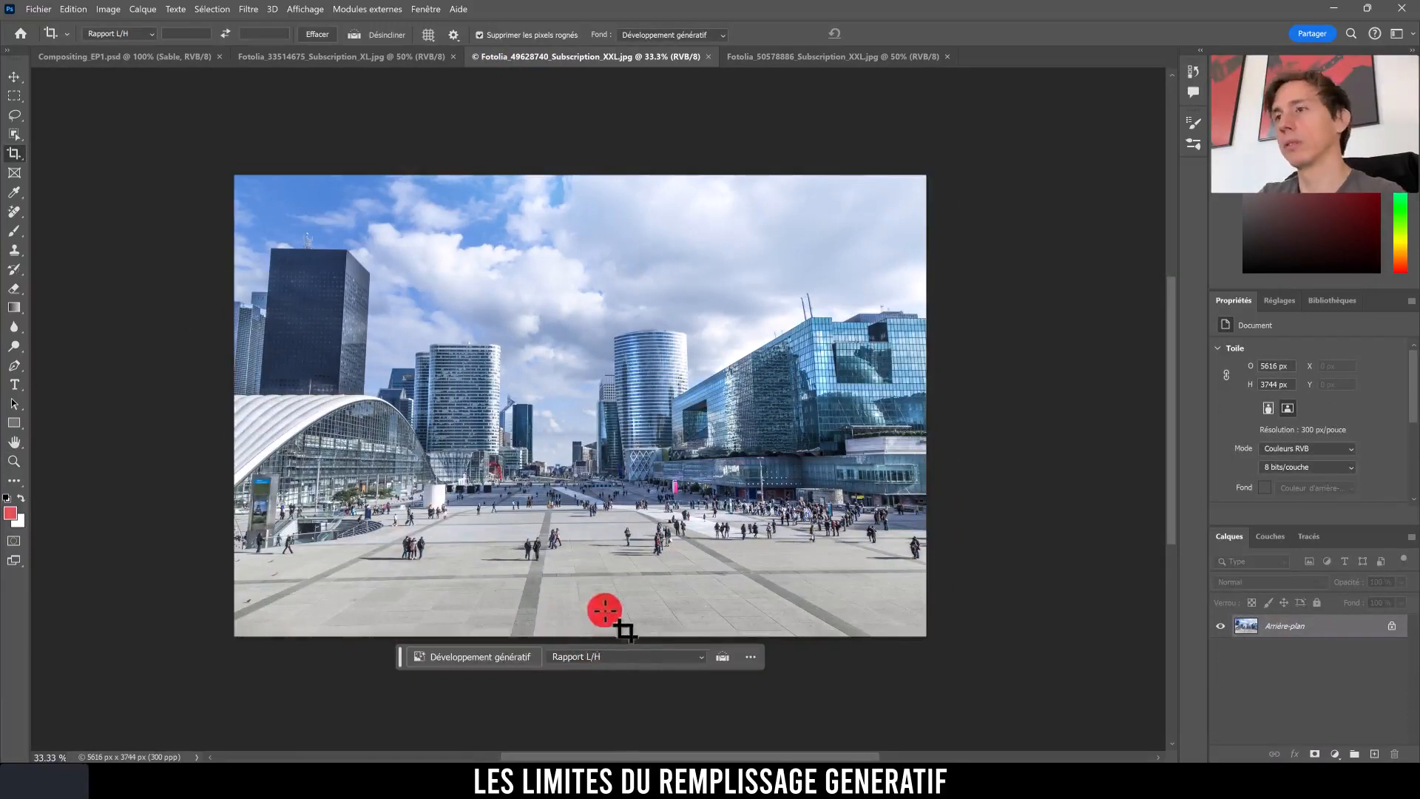
key(z)
drag(602, 602, 688, 499)
click(249, 9)
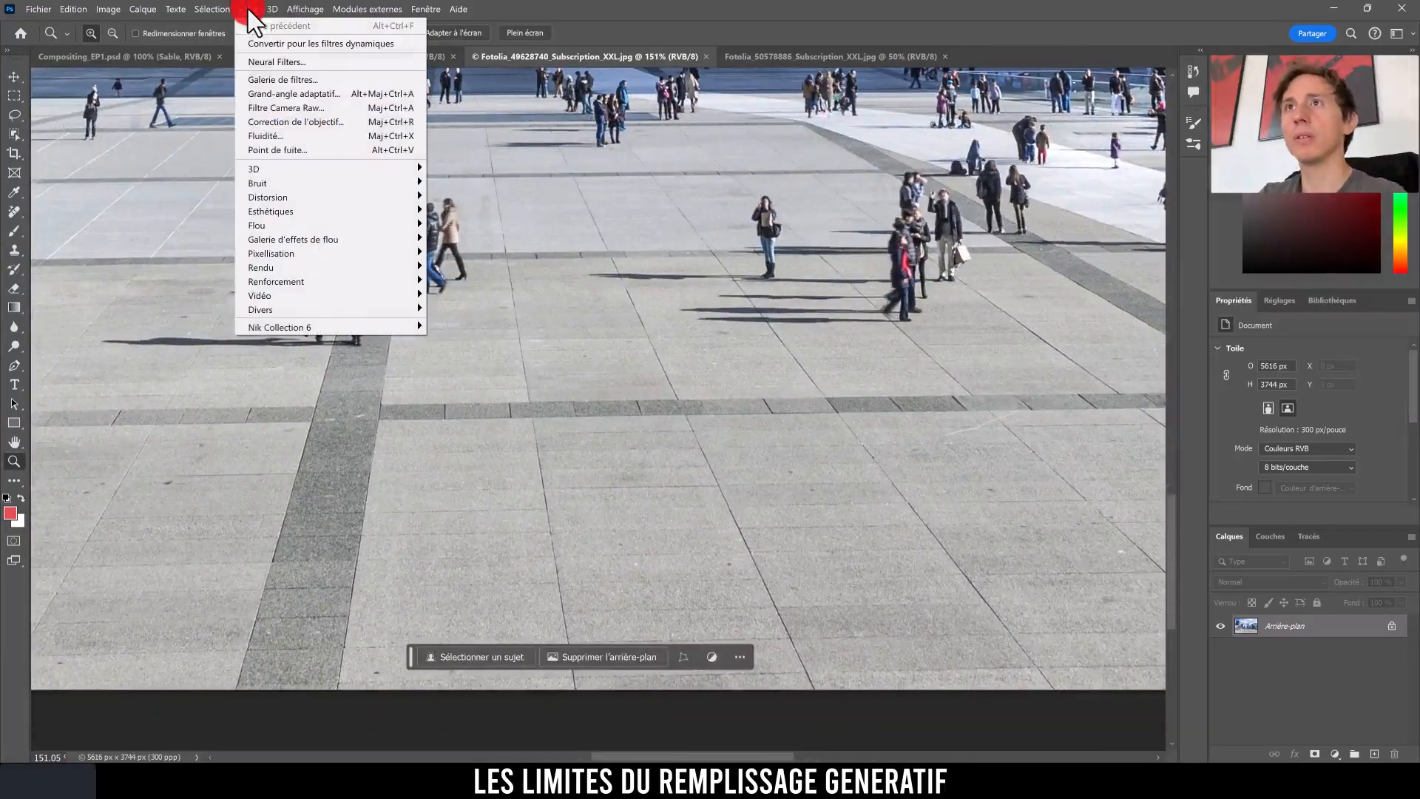
click(544, 389)
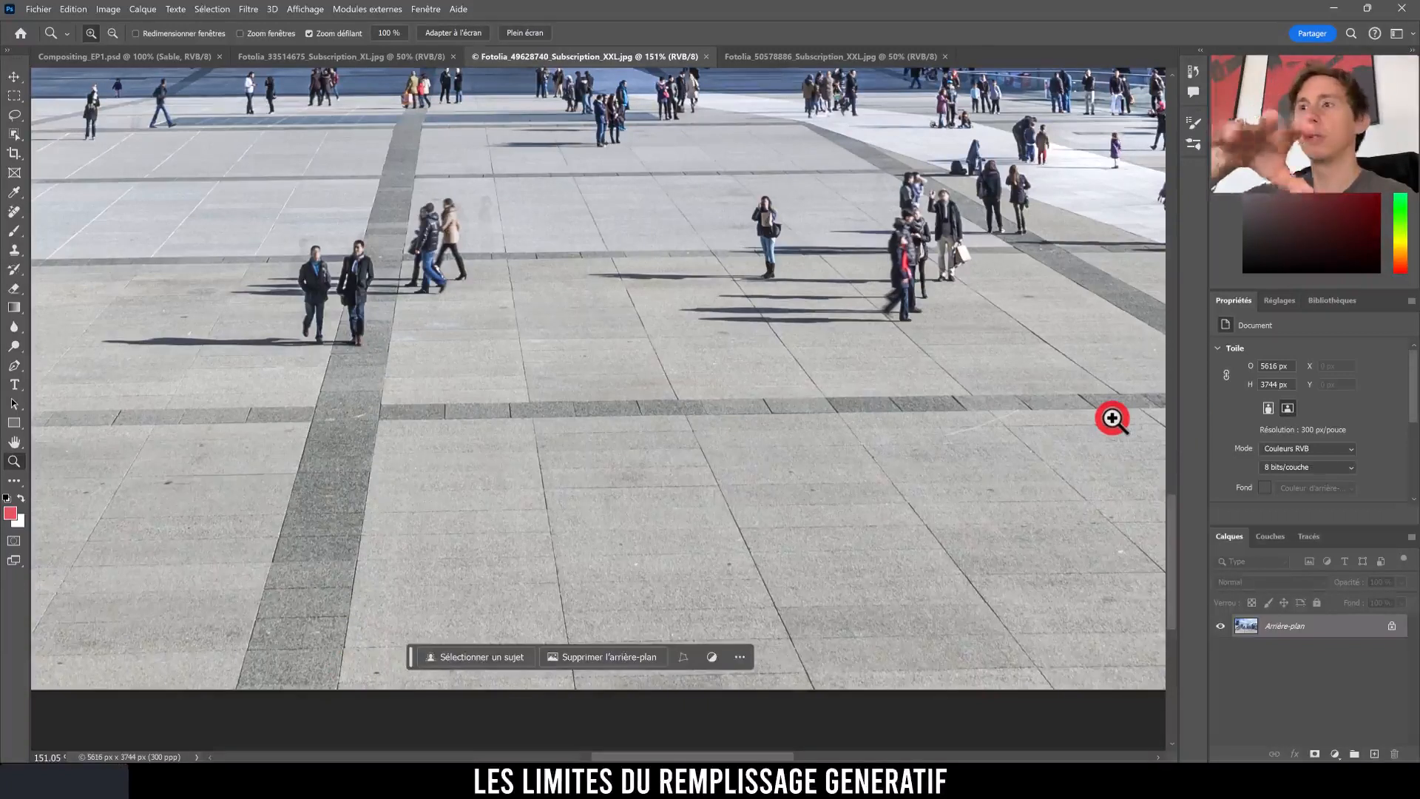
drag(672, 311, 646, 328)
drag(679, 269, 750, 470)
drag(743, 408, 719, 425)
drag(735, 317, 656, 374)
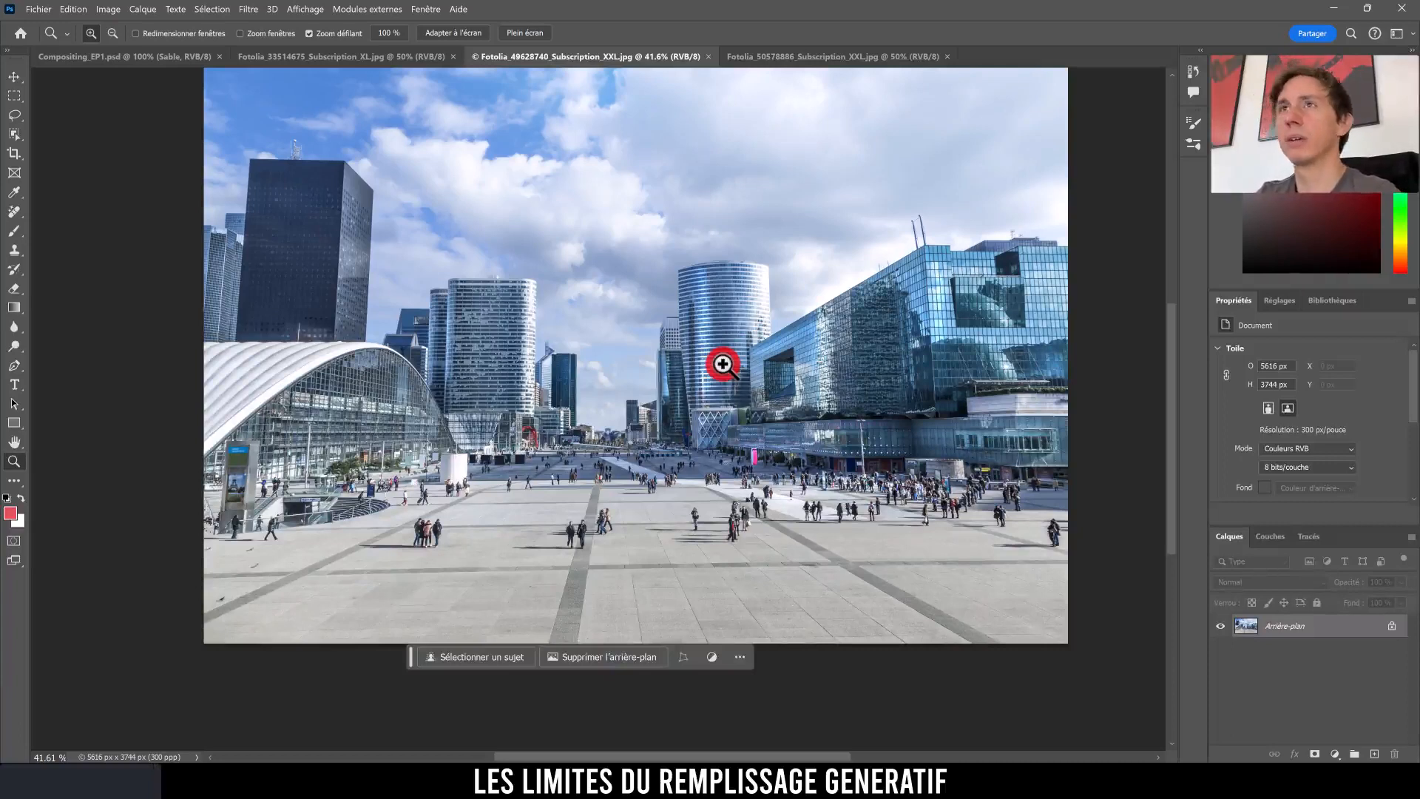
click(157, 57)
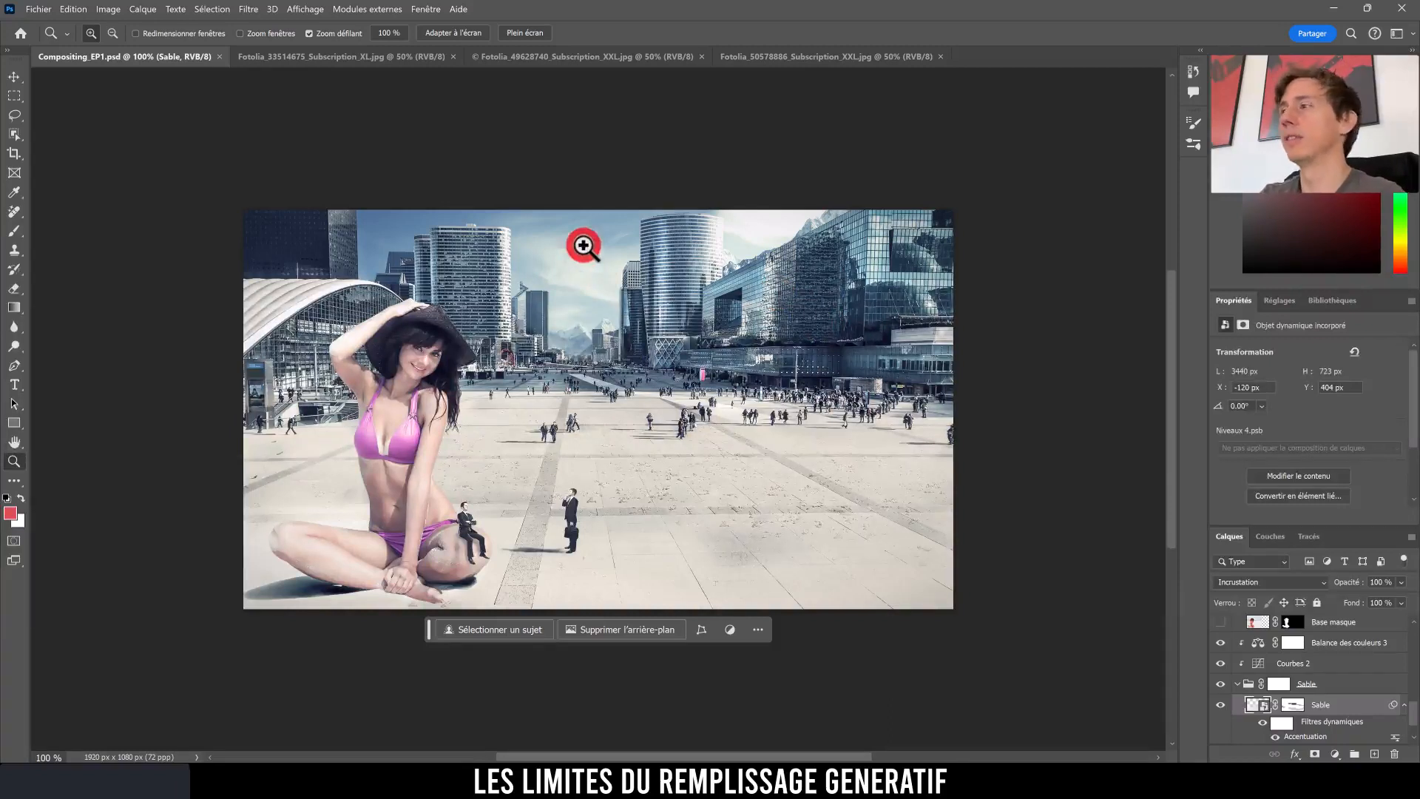
Extend the city square photo's crop frame below and on both sides to about 7296 x 4686 px.
click(579, 58)
mouse_move(666, 261)
mouse_down()
mouse_move(614, 291)
mouse_move(650, 260)
mouse_up()
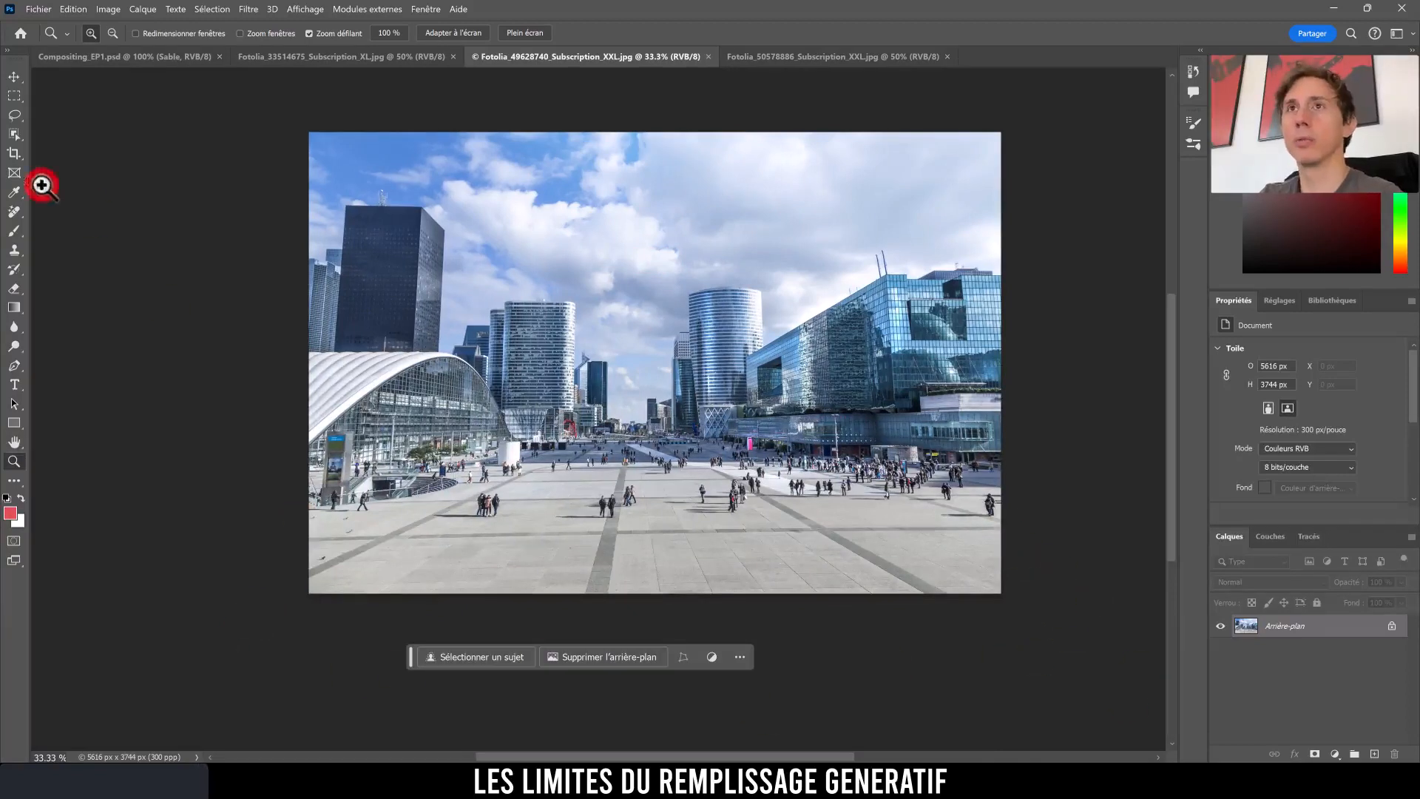
click(14, 153)
drag(652, 588, 649, 650)
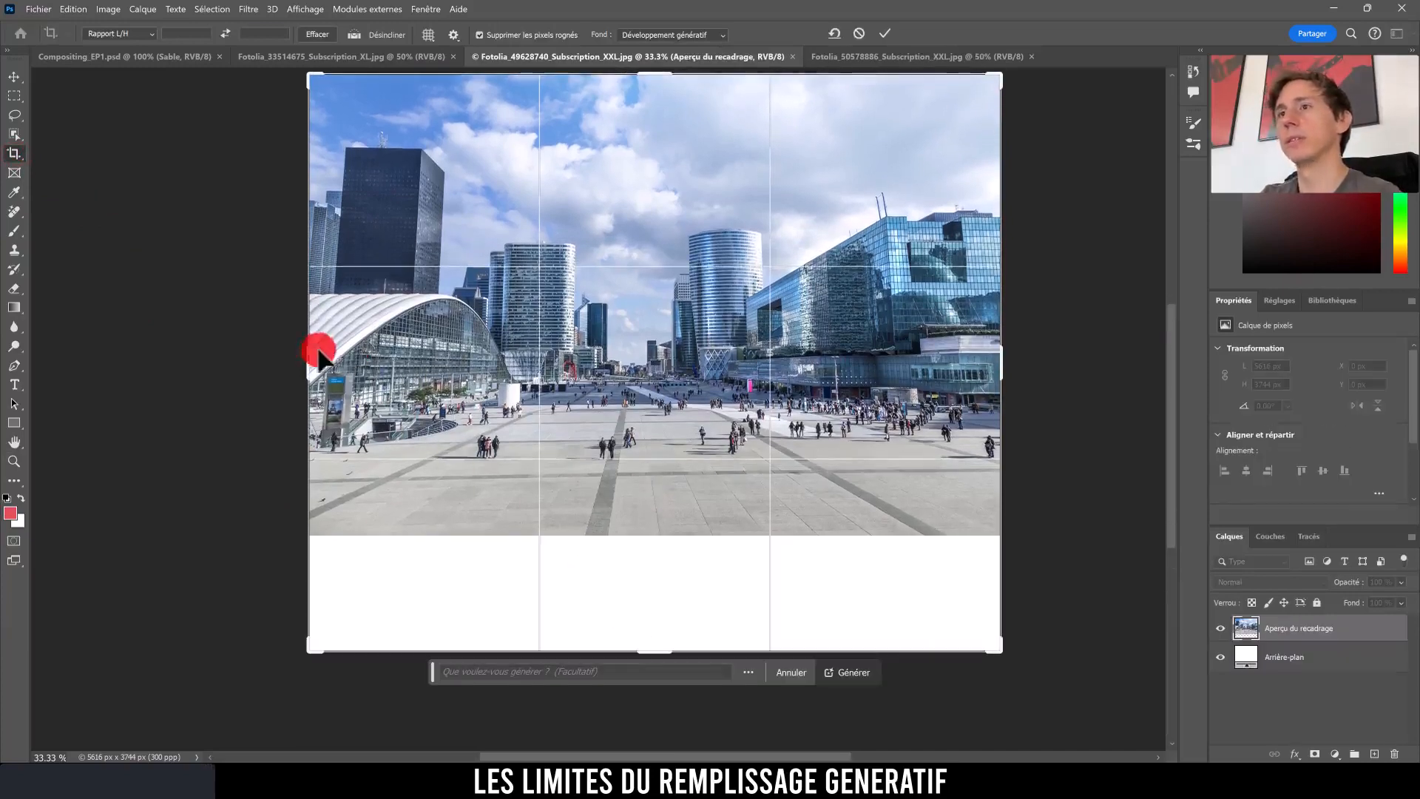
drag(309, 357, 262, 358)
drag(1042, 373, 1099, 367)
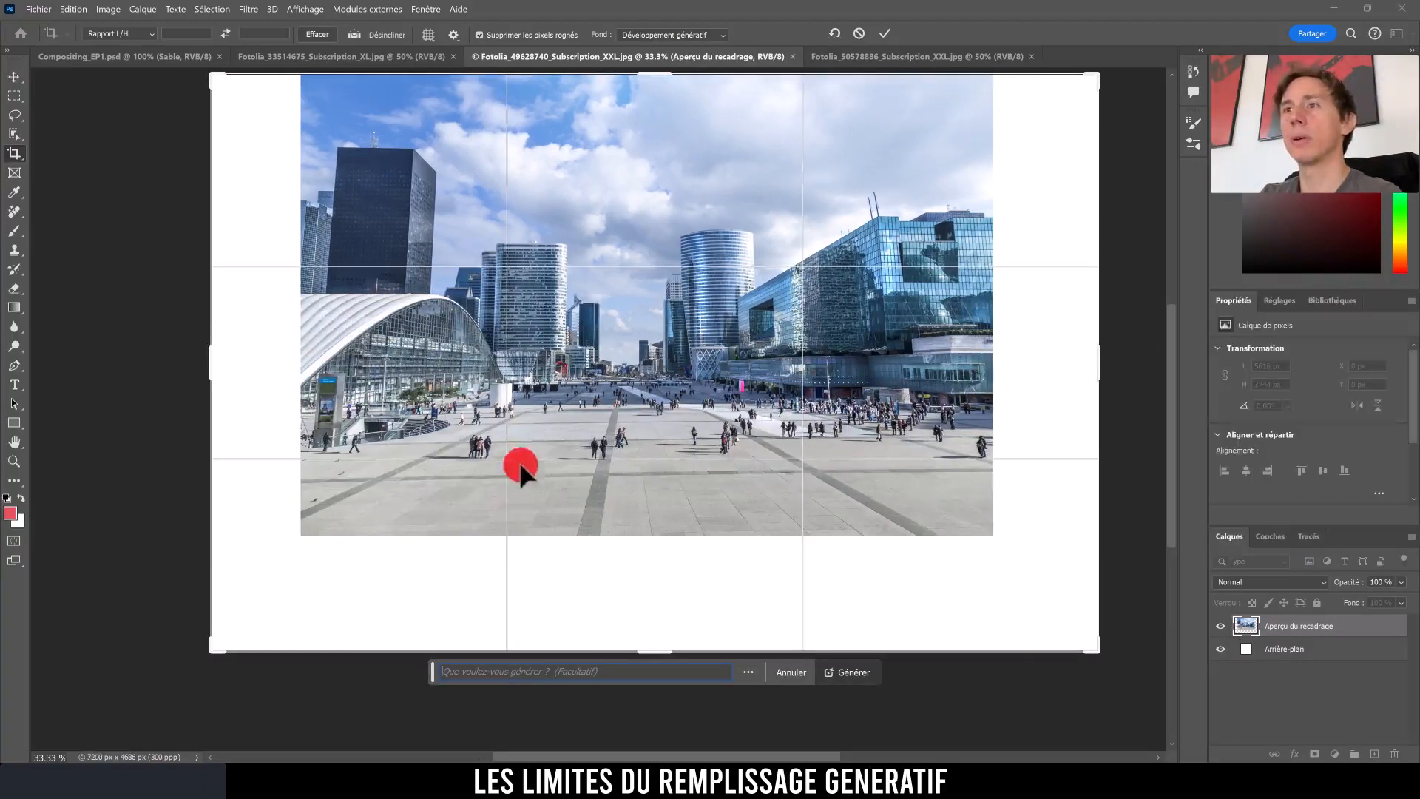
drag(208, 362, 200, 358)
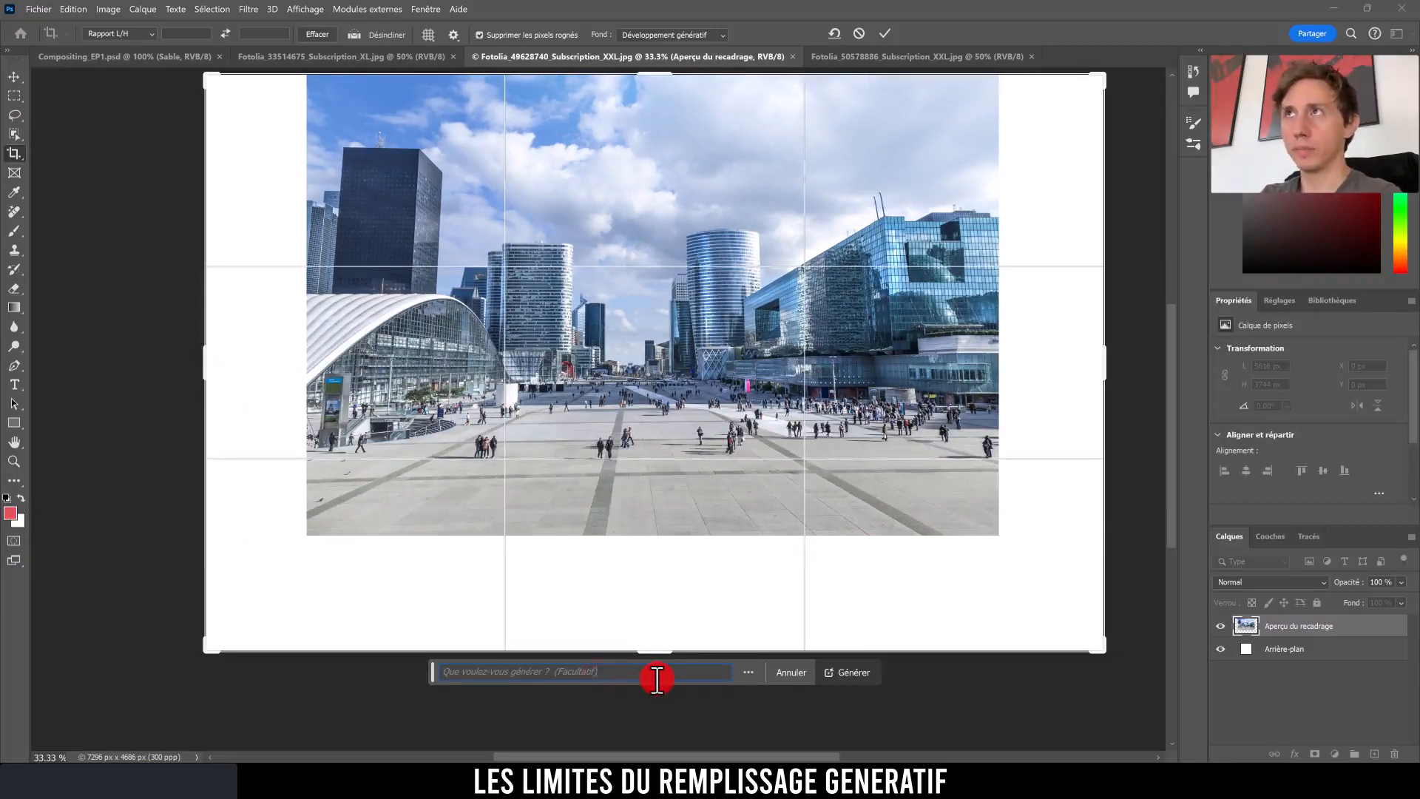
Fill the extended areas with Generative Expand, leaving the prompt empty.
click(670, 35)
click(669, 35)
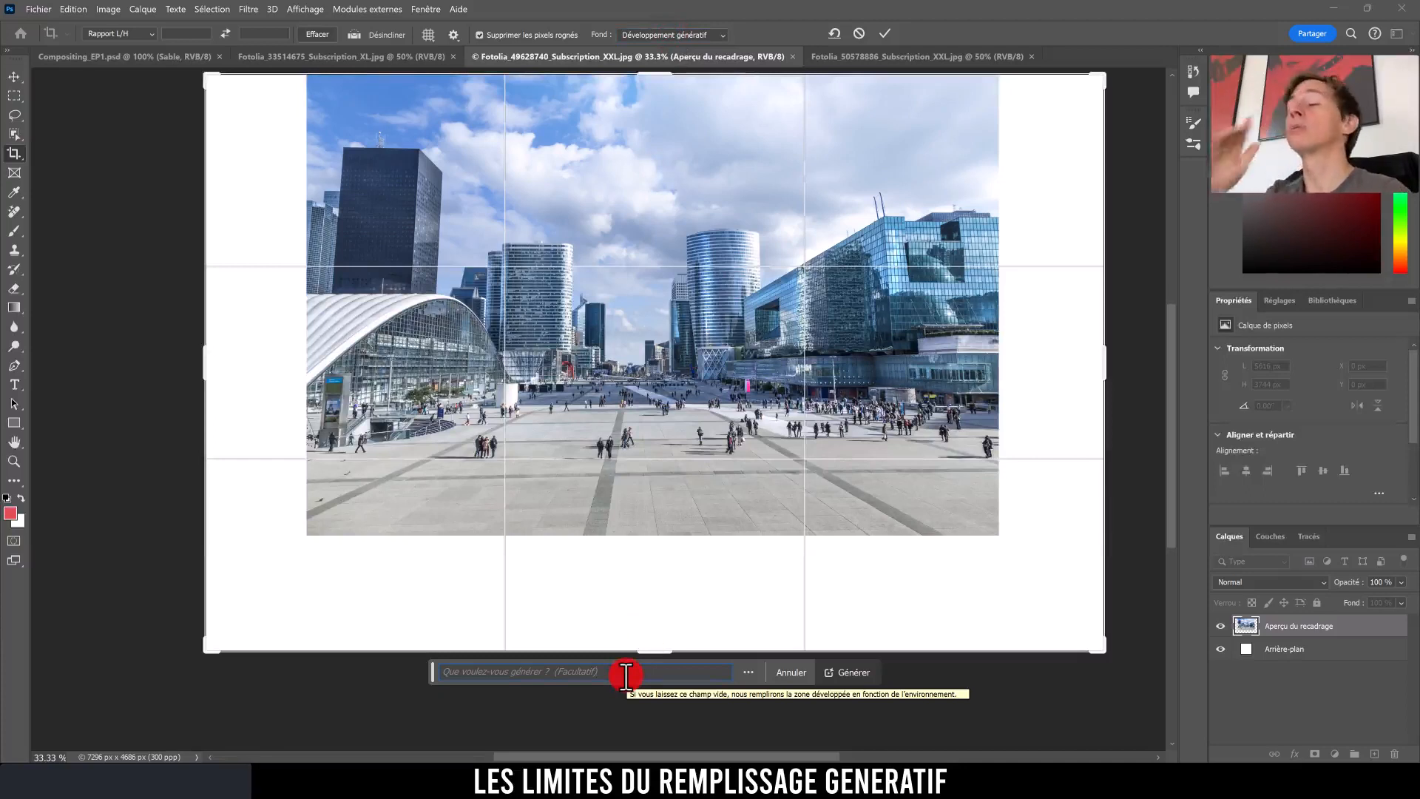
click(855, 669)
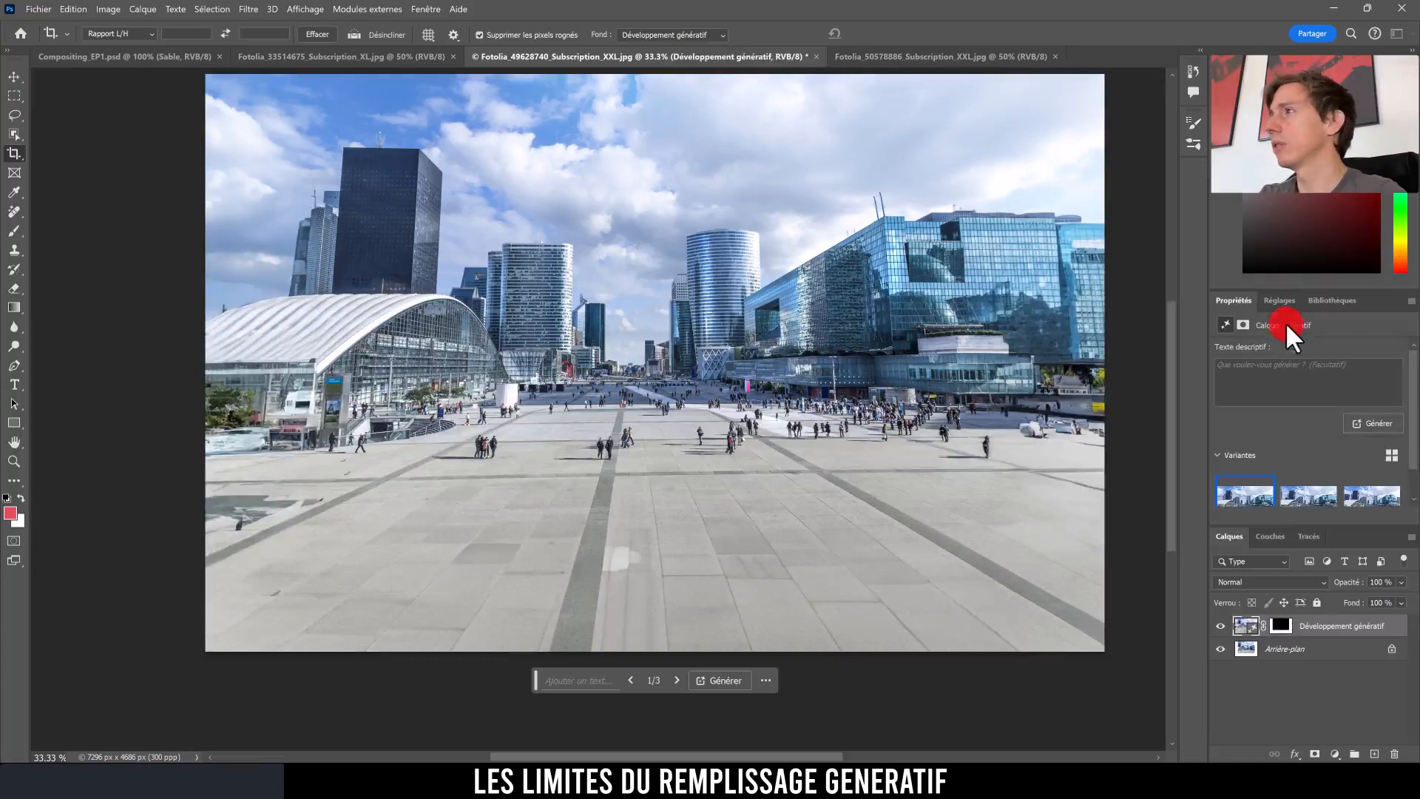
Compare the generated variants with each other and with the composite, and choose the third variant.
drag(1274, 287, 1274, 192)
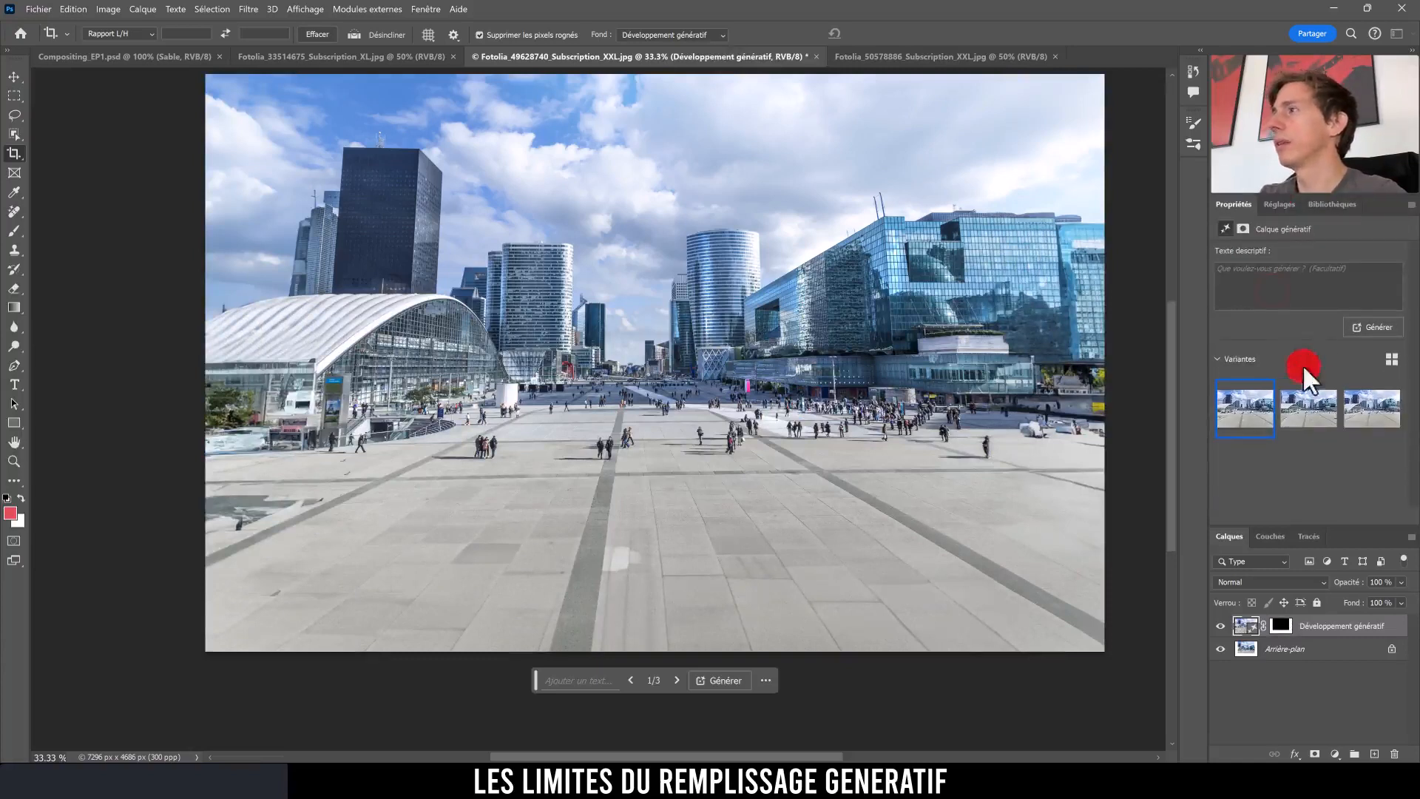
click(1313, 422)
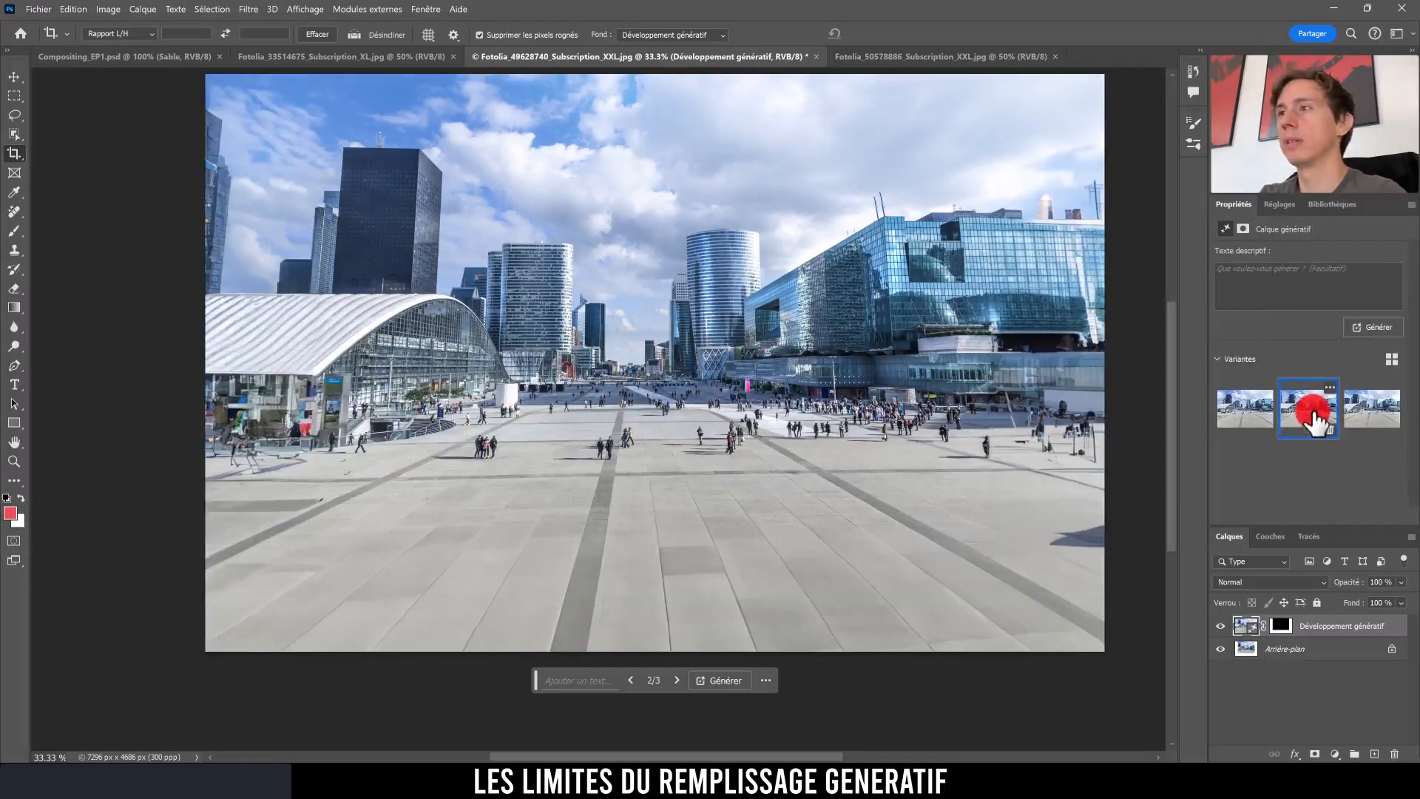
click(1245, 414)
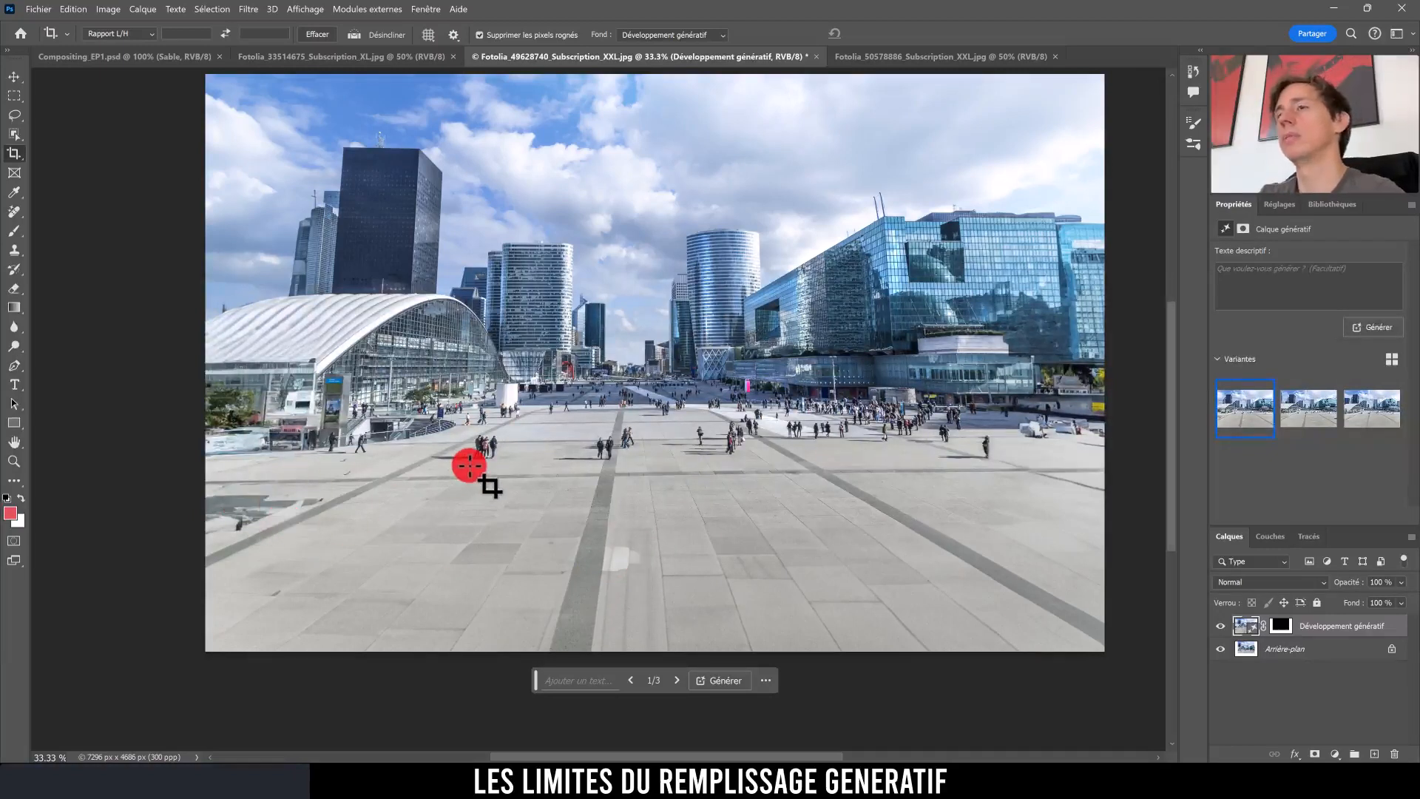
click(158, 56)
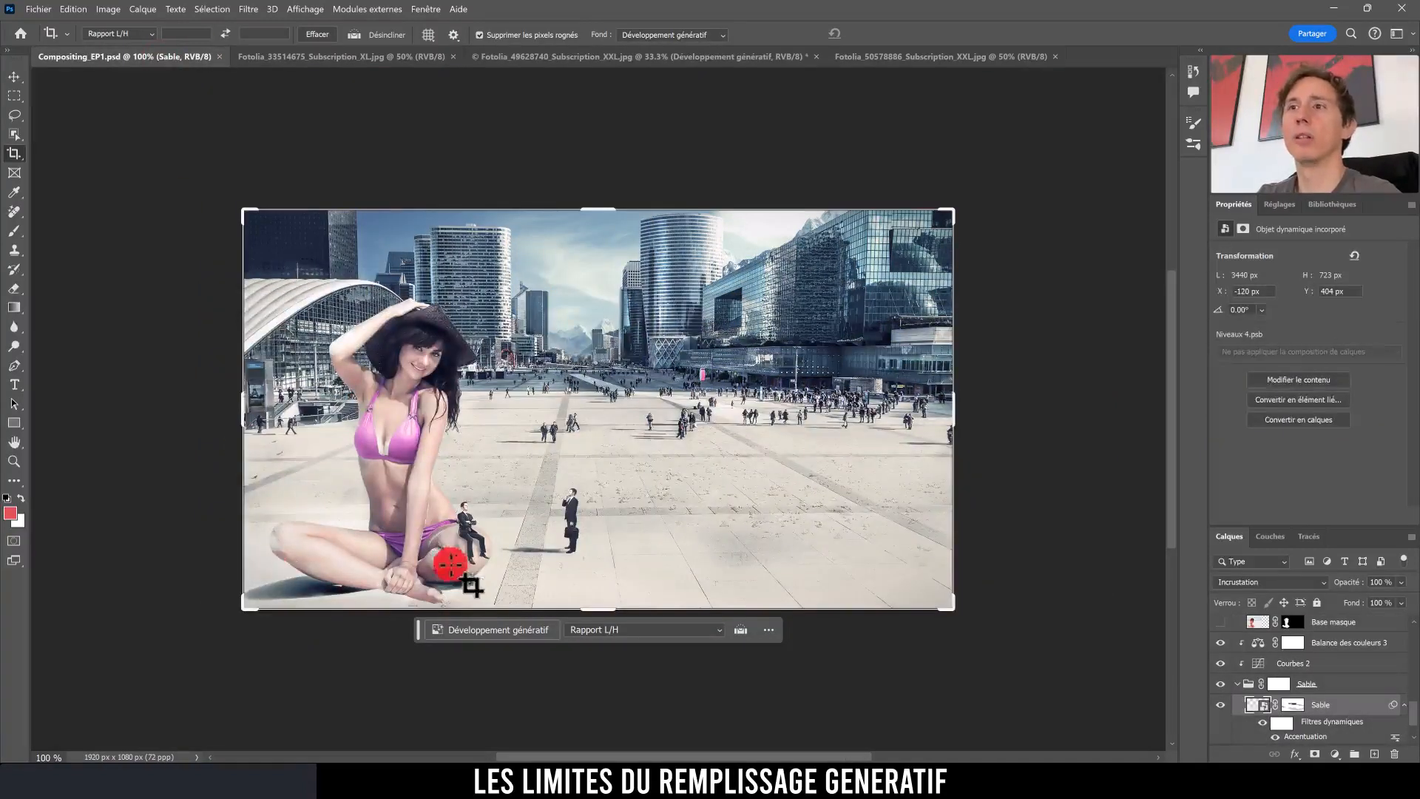
click(577, 56)
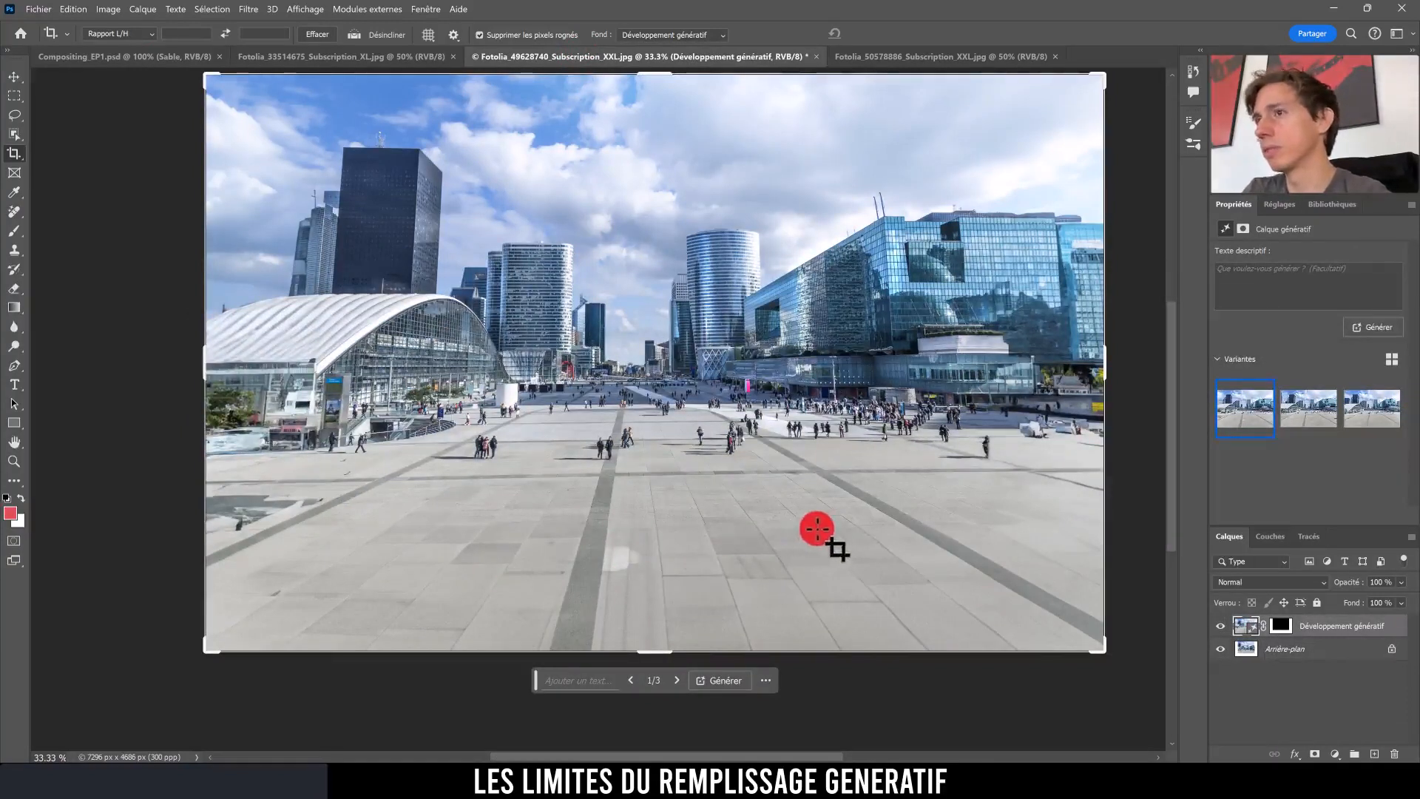
click(1304, 414)
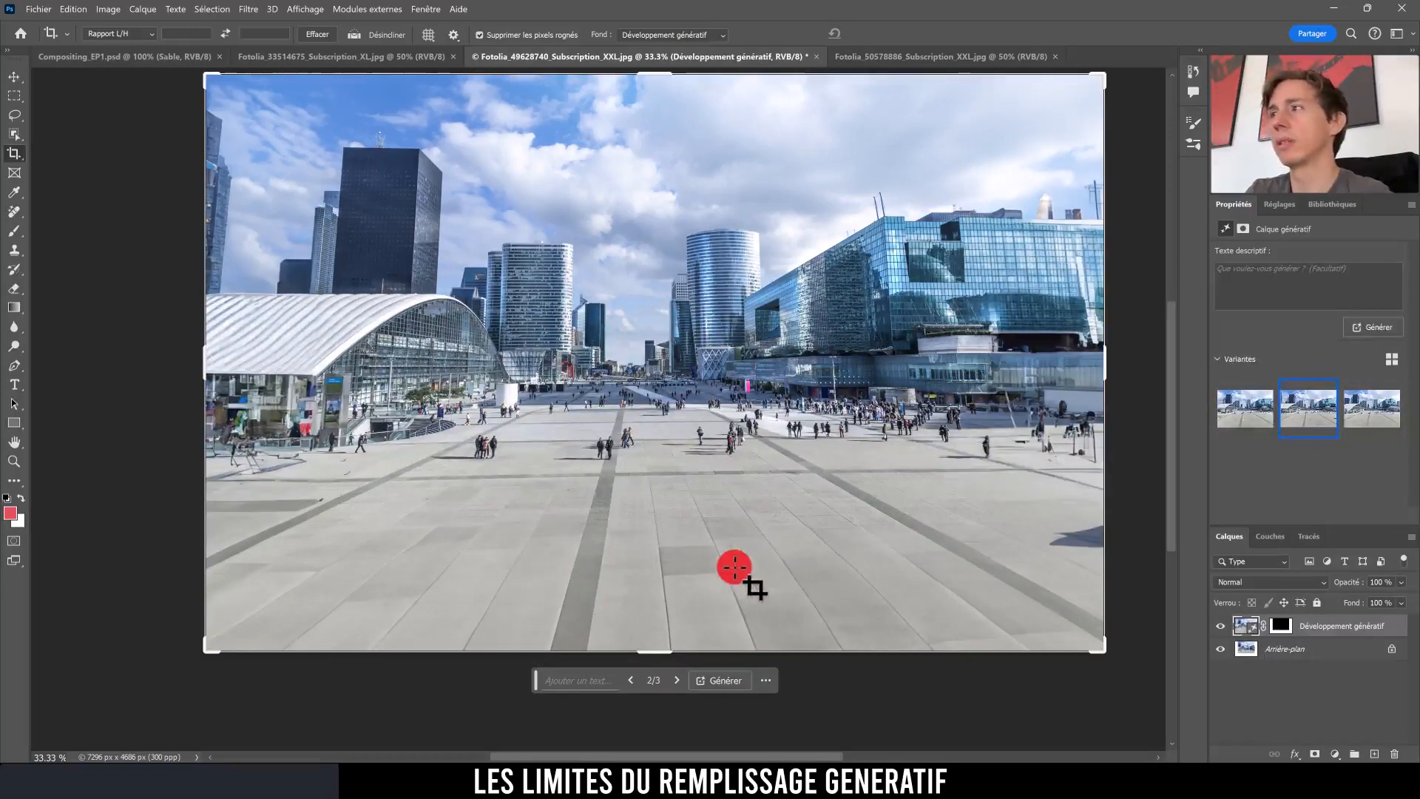
click(1366, 411)
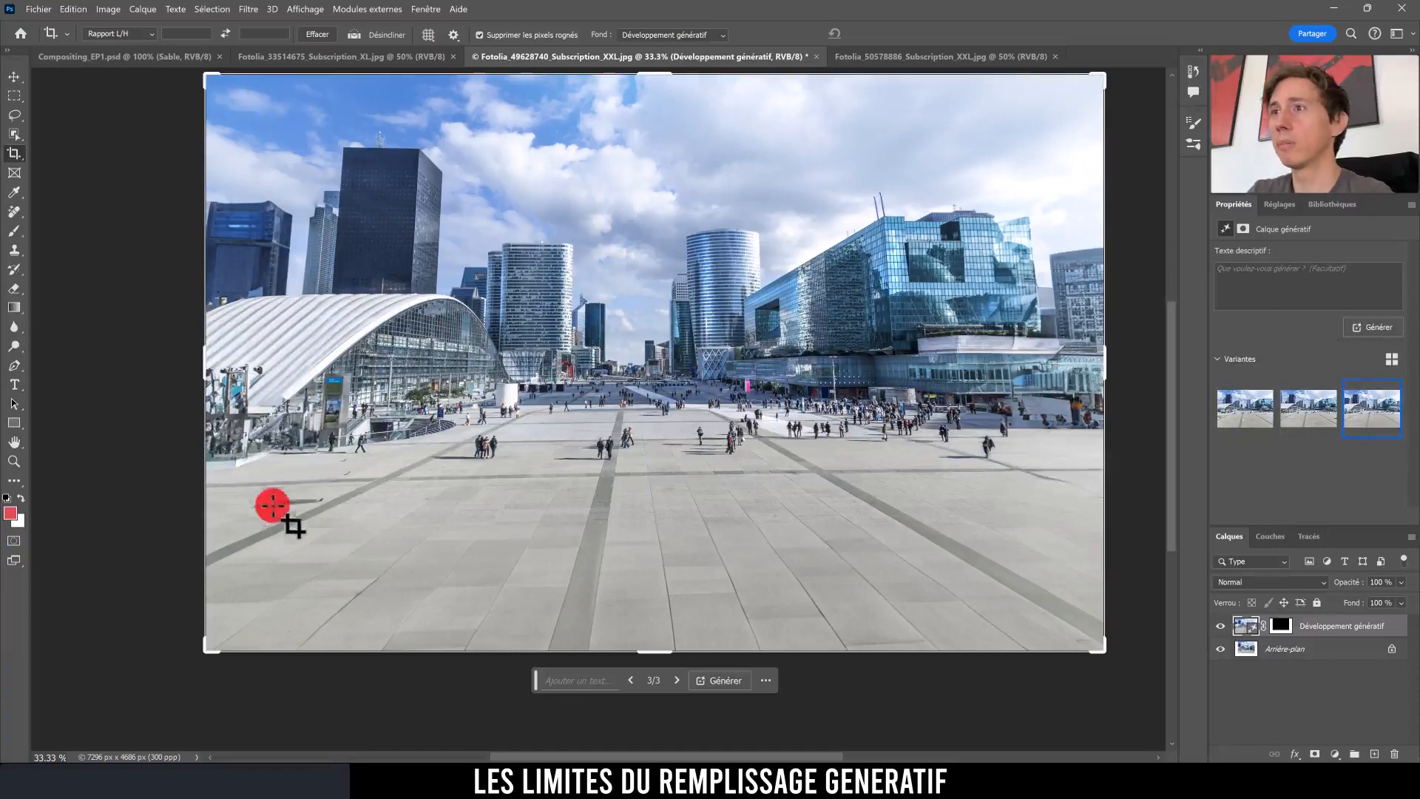
Examine the paving texture around the seams between the original photo and the generated areas, and compare the expanded photo with the composite.
key(z)
drag(777, 543, 824, 498)
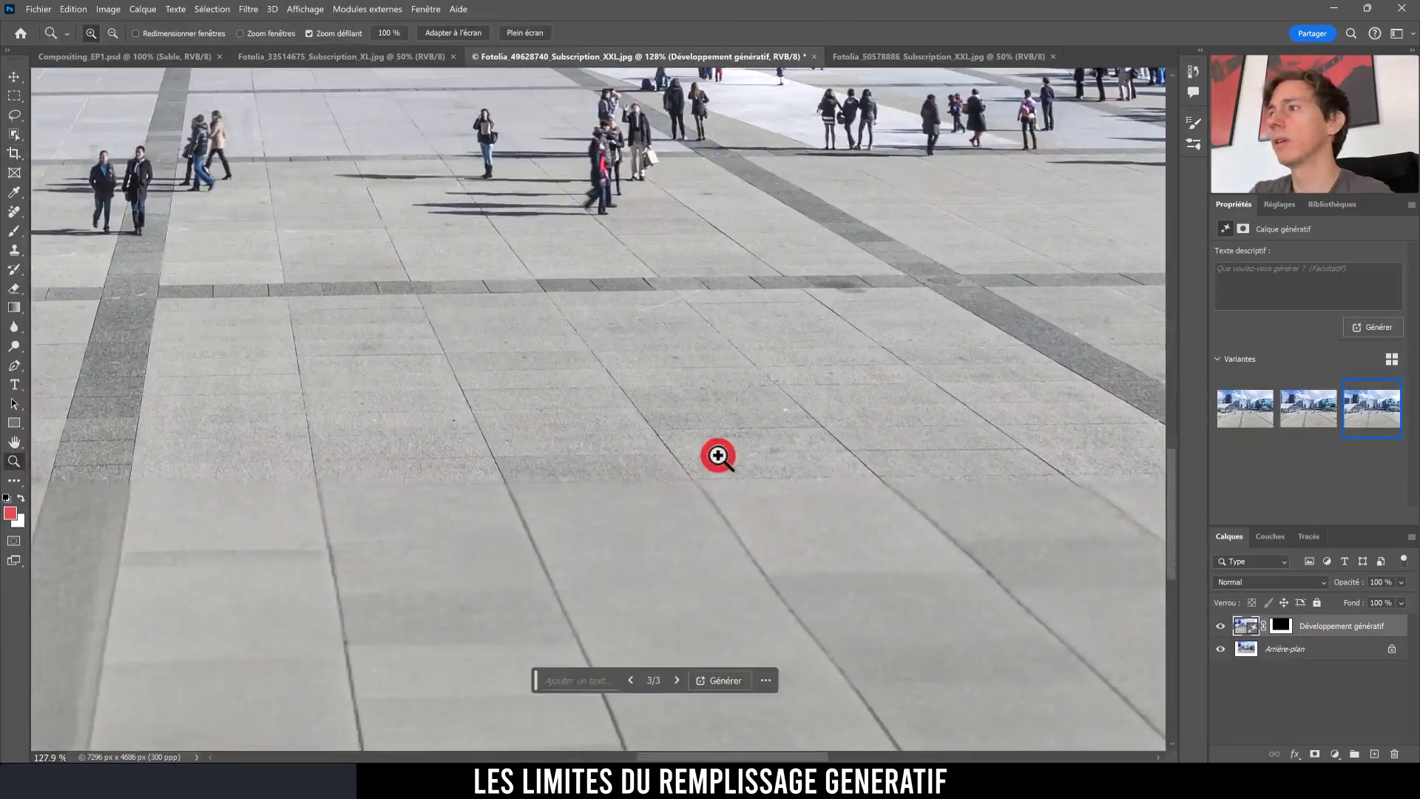
drag(359, 507, 950, 354)
drag(374, 451, 888, 380)
click(1385, 363)
drag(474, 326, 605, 441)
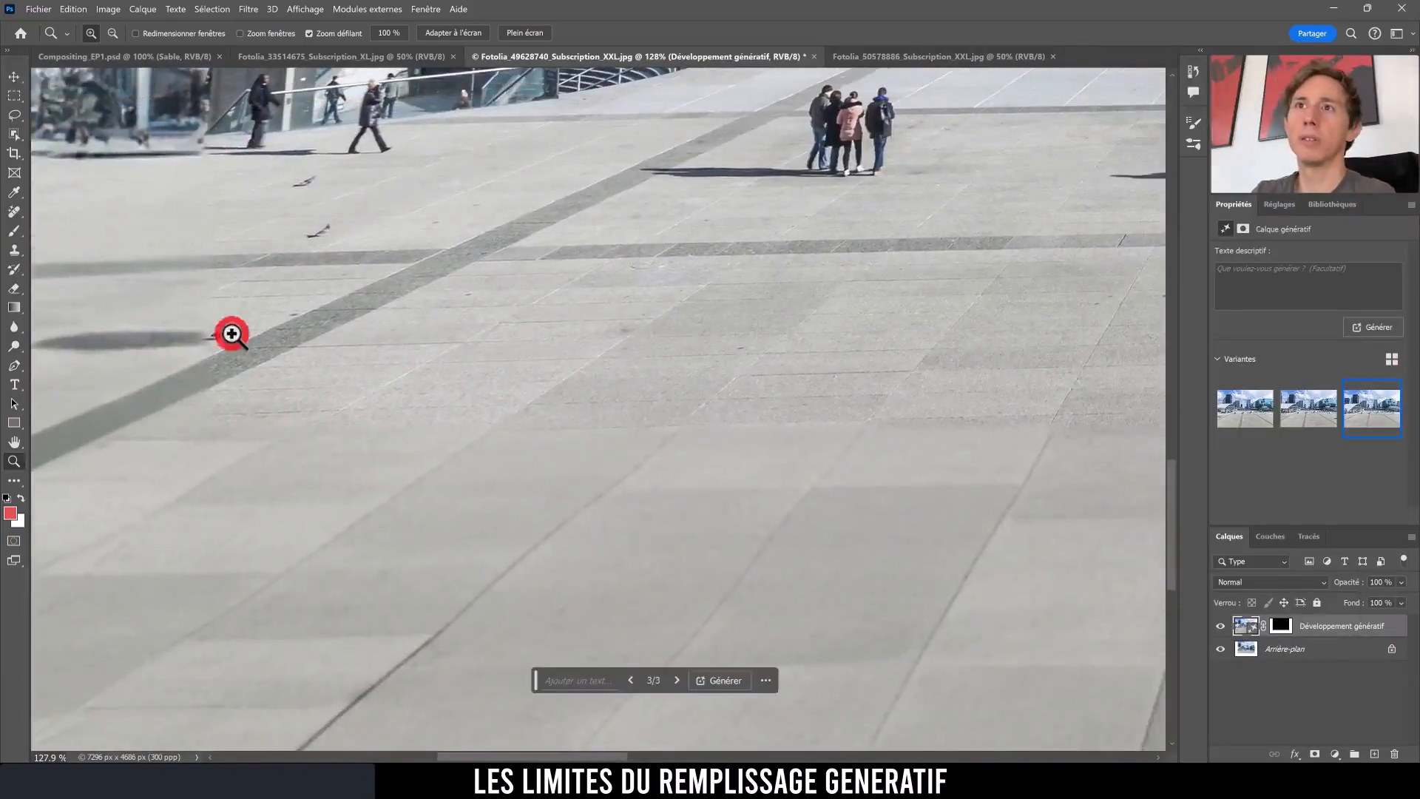
drag(667, 345, 640, 360)
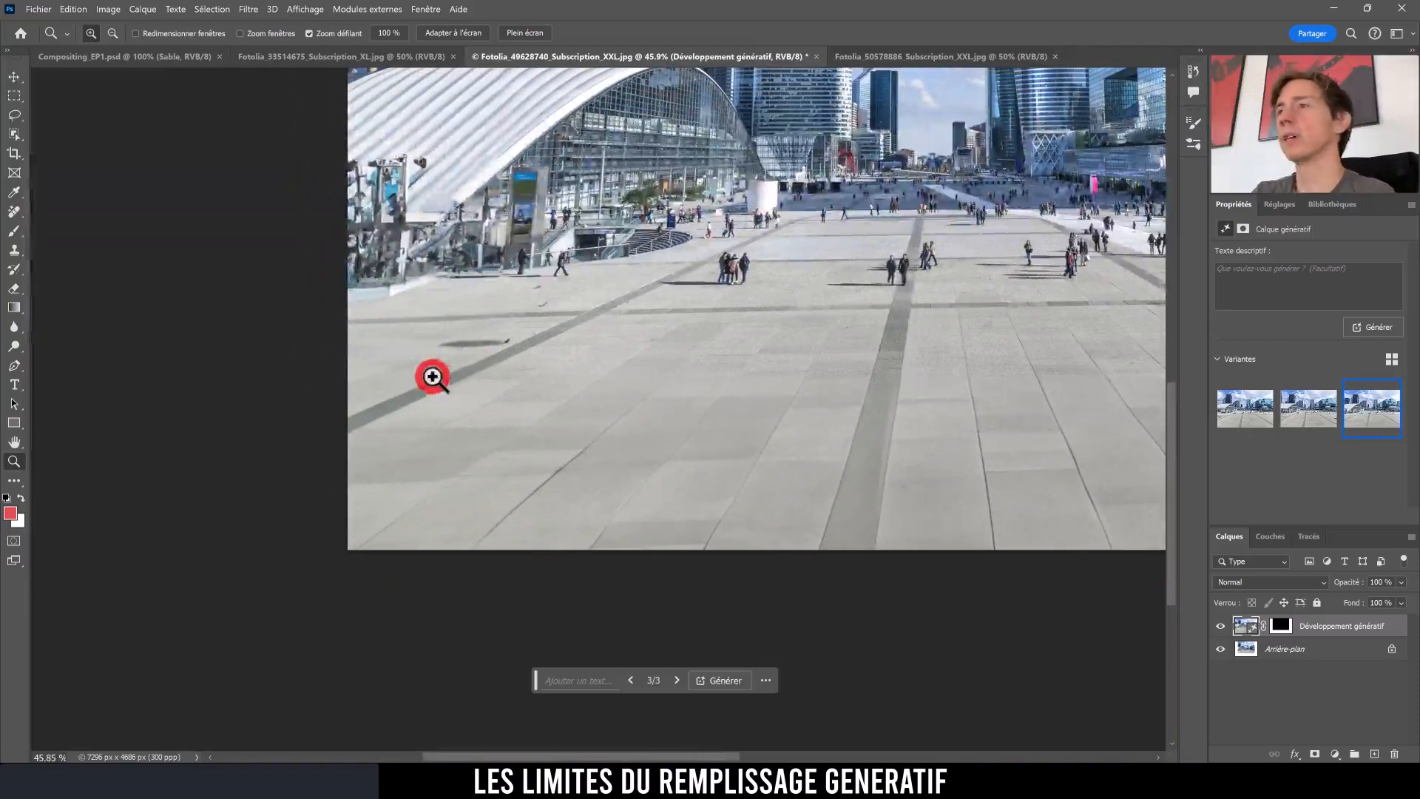
drag(892, 356, 623, 449)
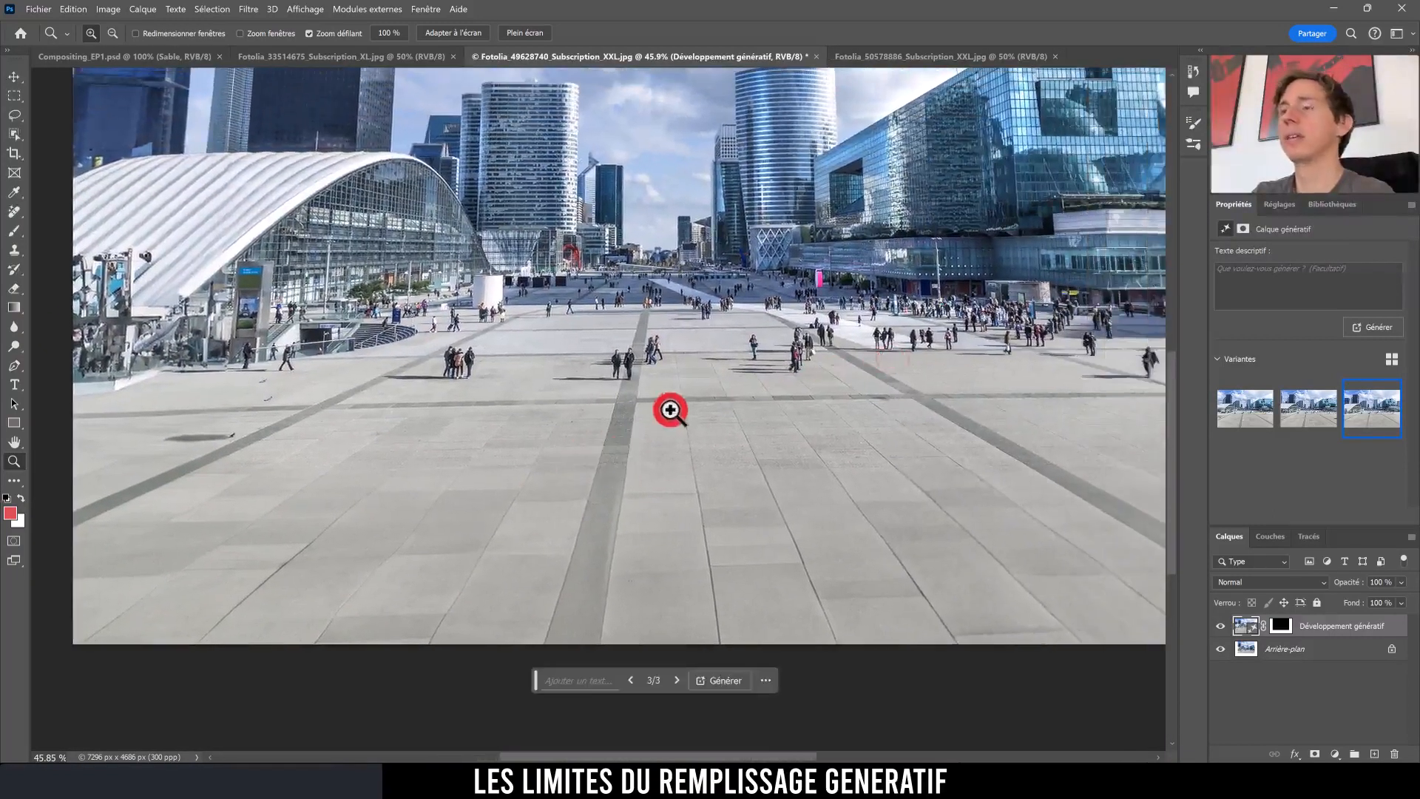
drag(740, 406, 673, 419)
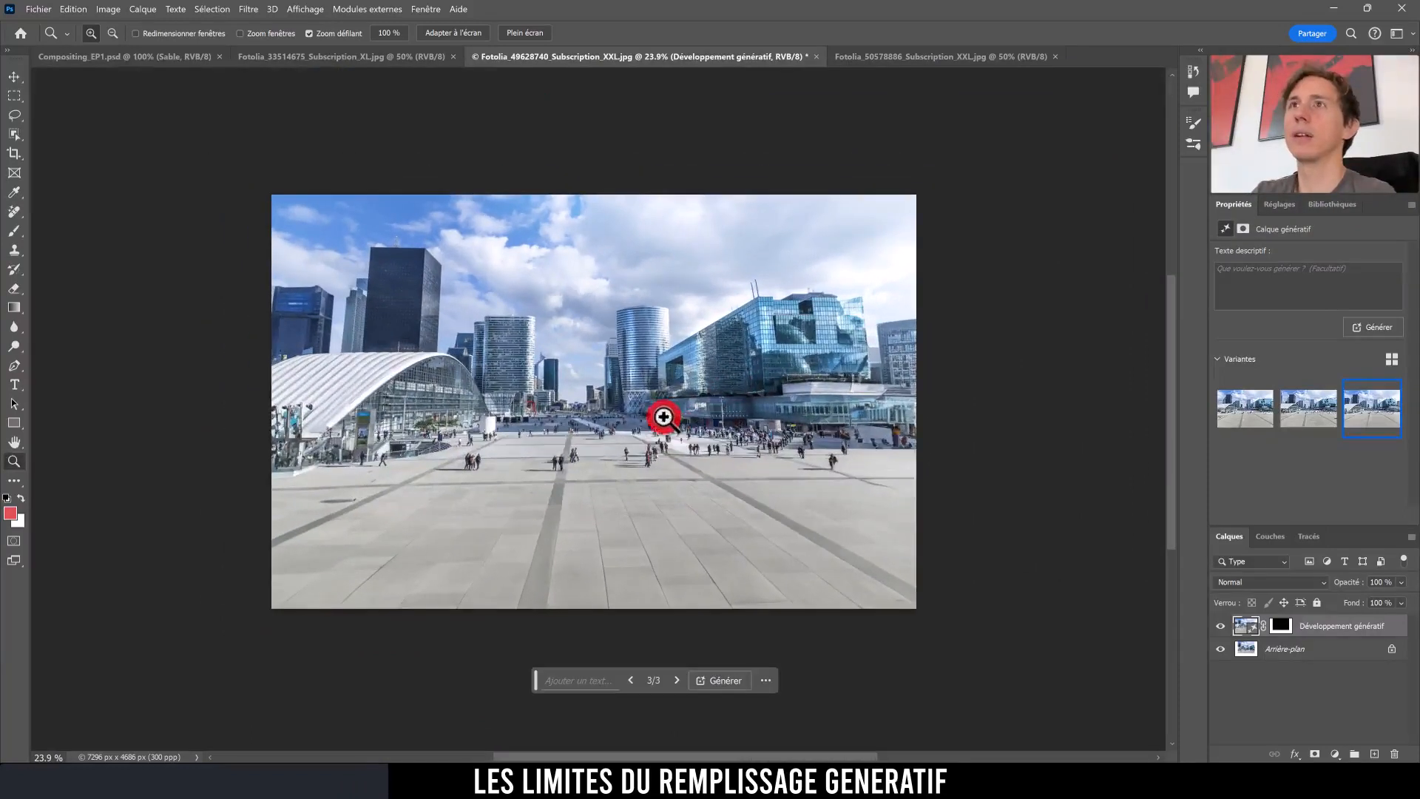
click(122, 54)
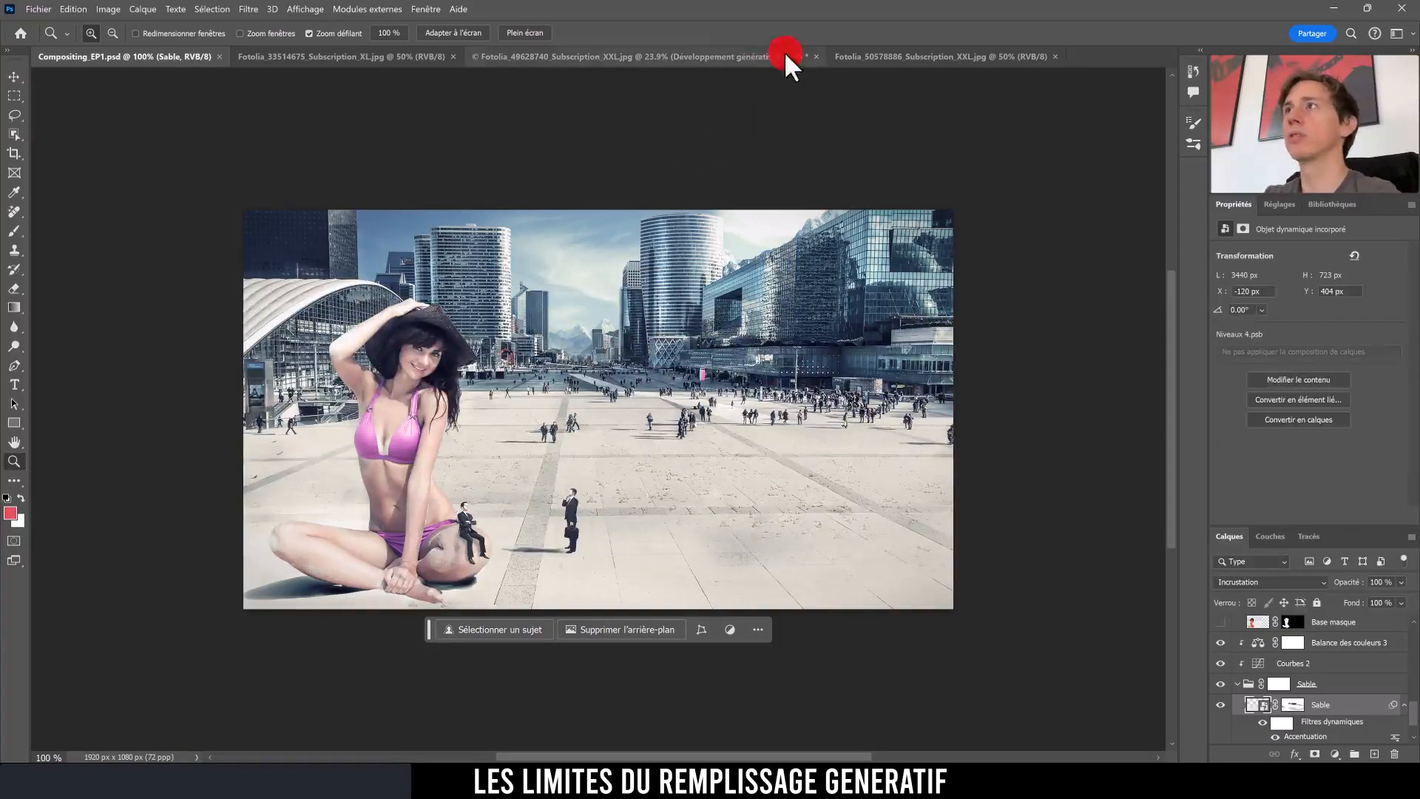
click(570, 57)
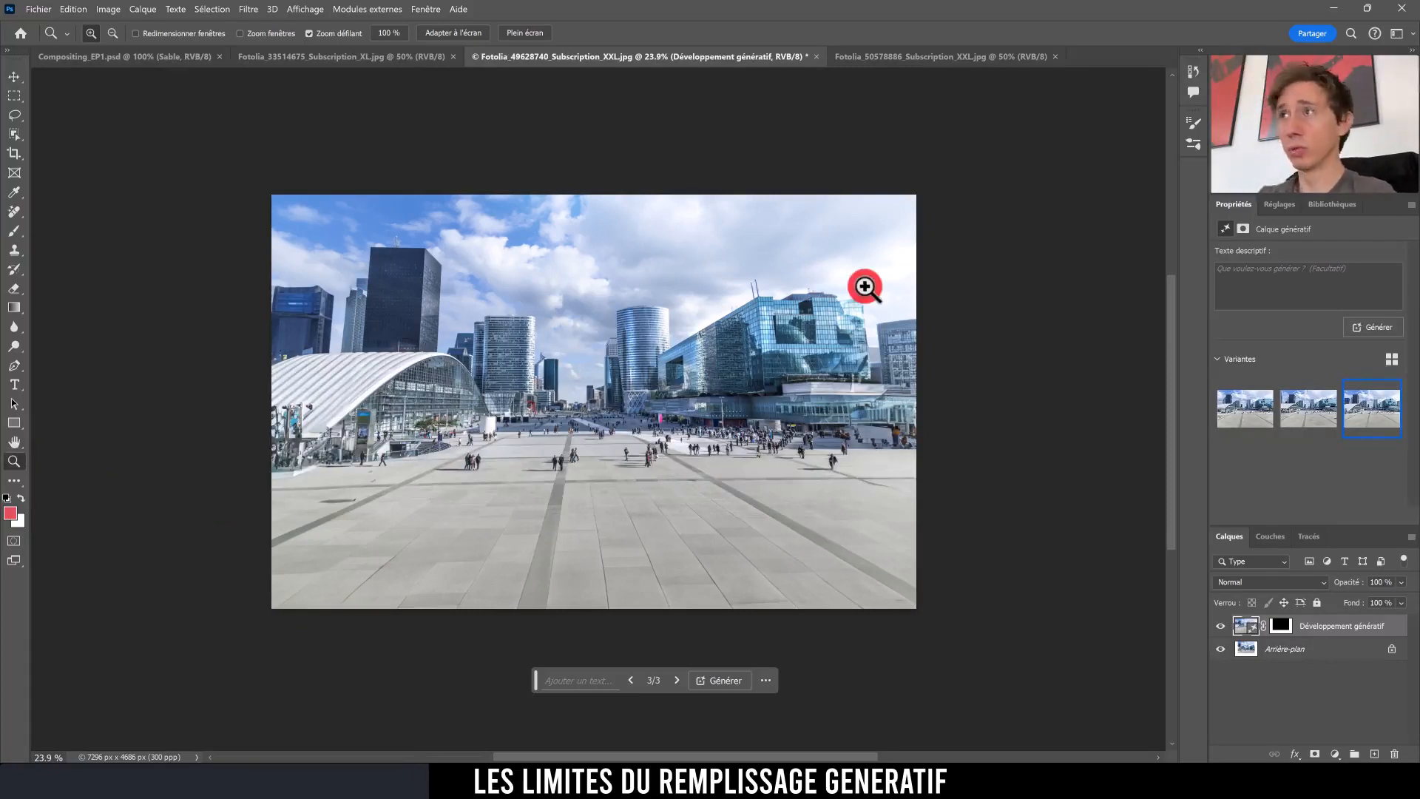
drag(781, 394, 844, 400)
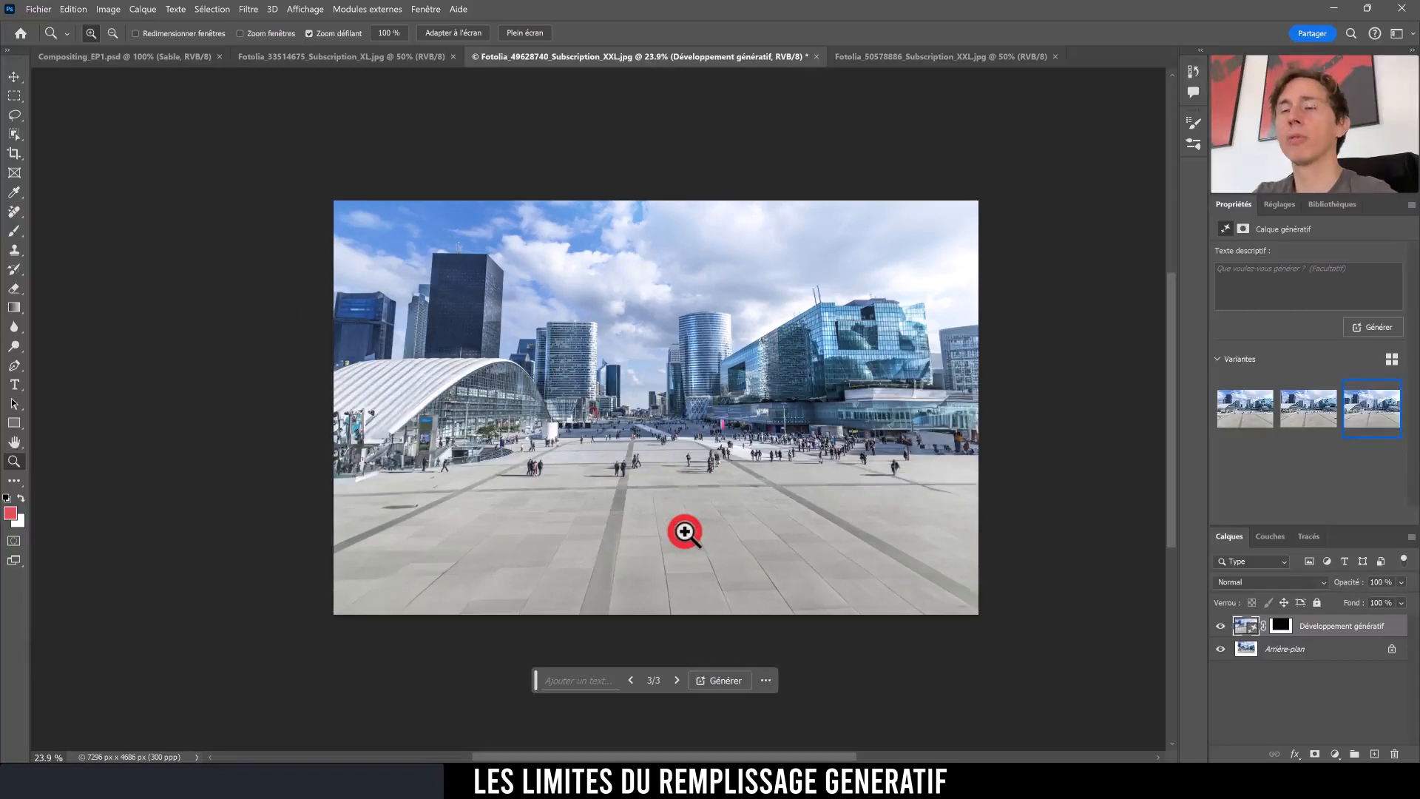
drag(684, 522, 742, 538)
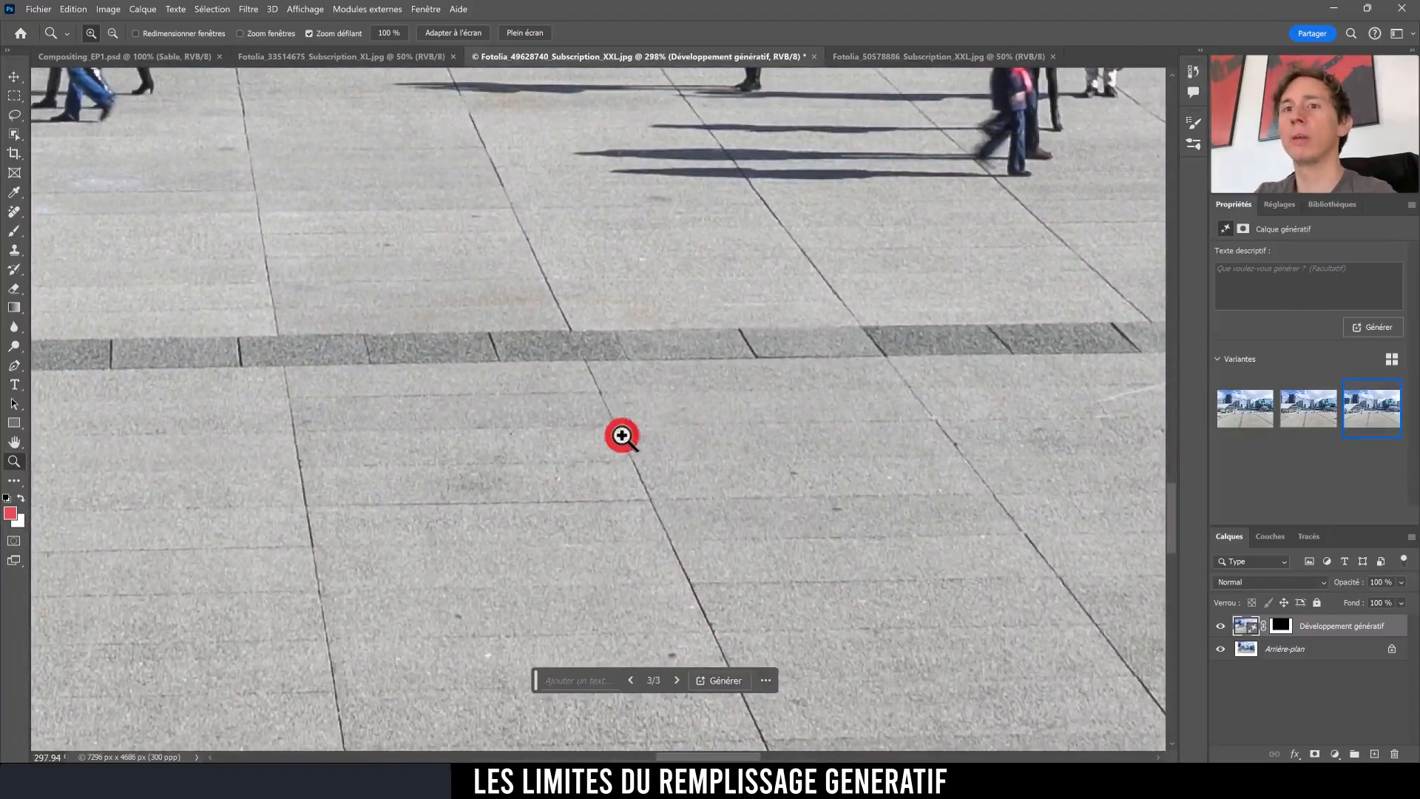
Inspect the generative layer's mask and examine the generated paving and side areas of the city square photo up close and as a whole.
drag(687, 403, 640, 441)
drag(651, 387, 619, 422)
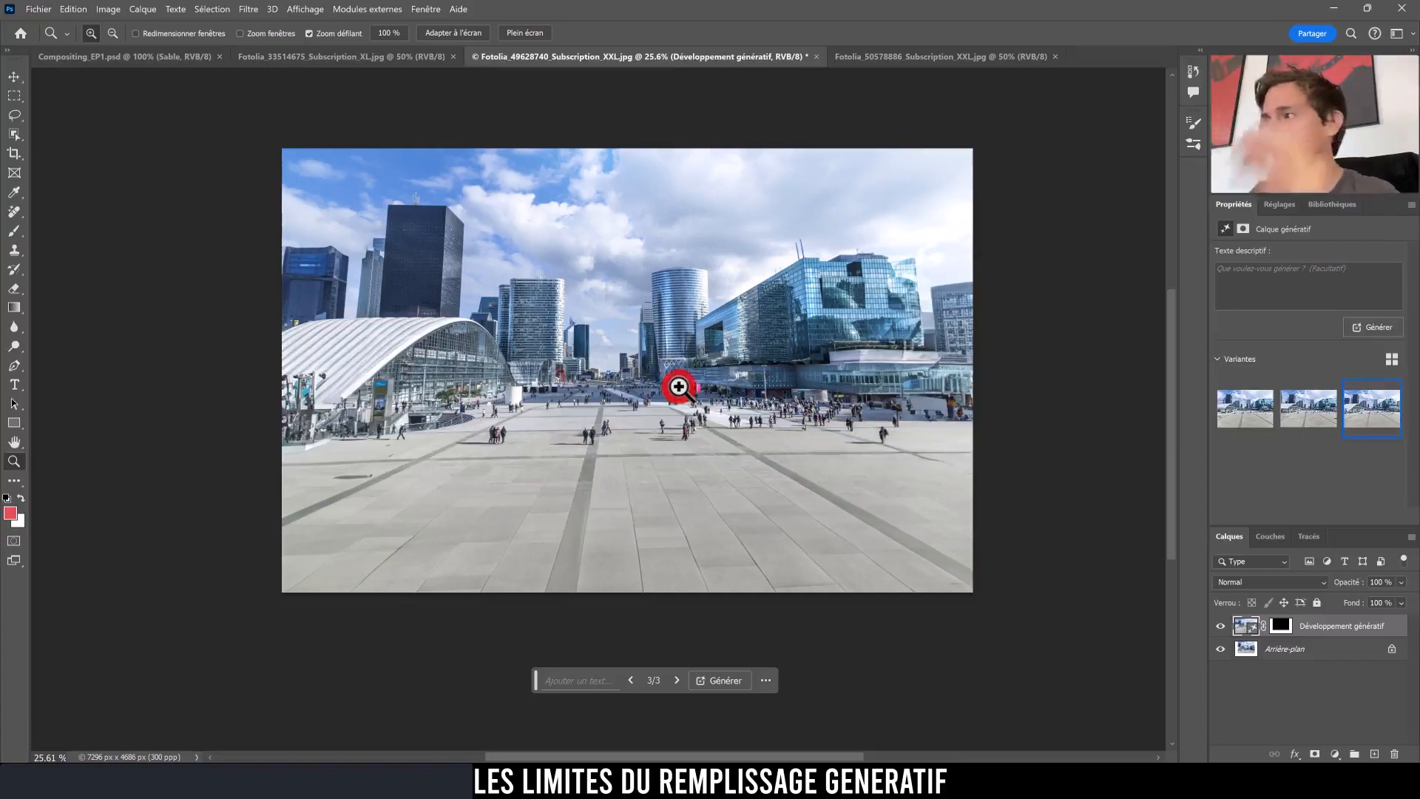
alt+click(1284, 629)
alt+click(1284, 628)
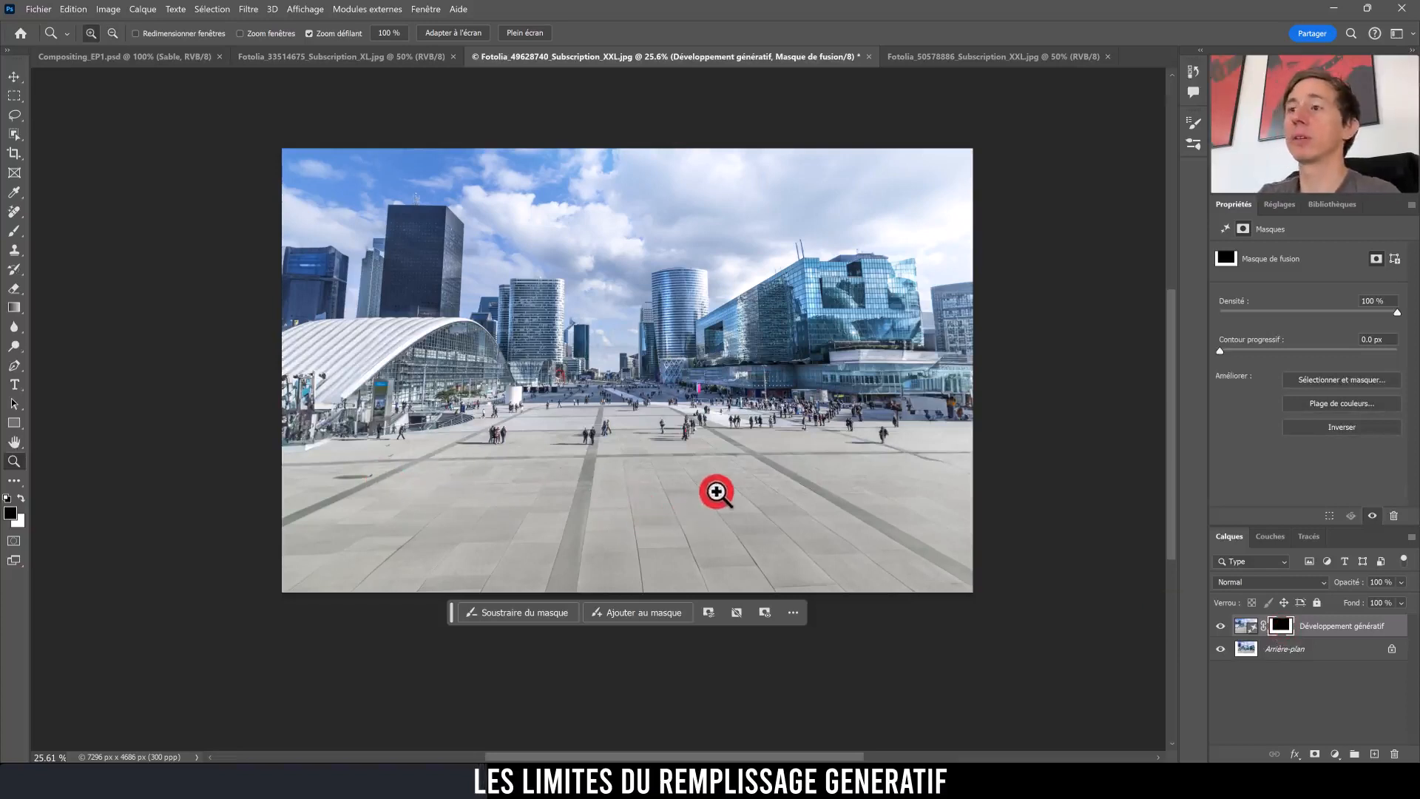
double_click(488, 501)
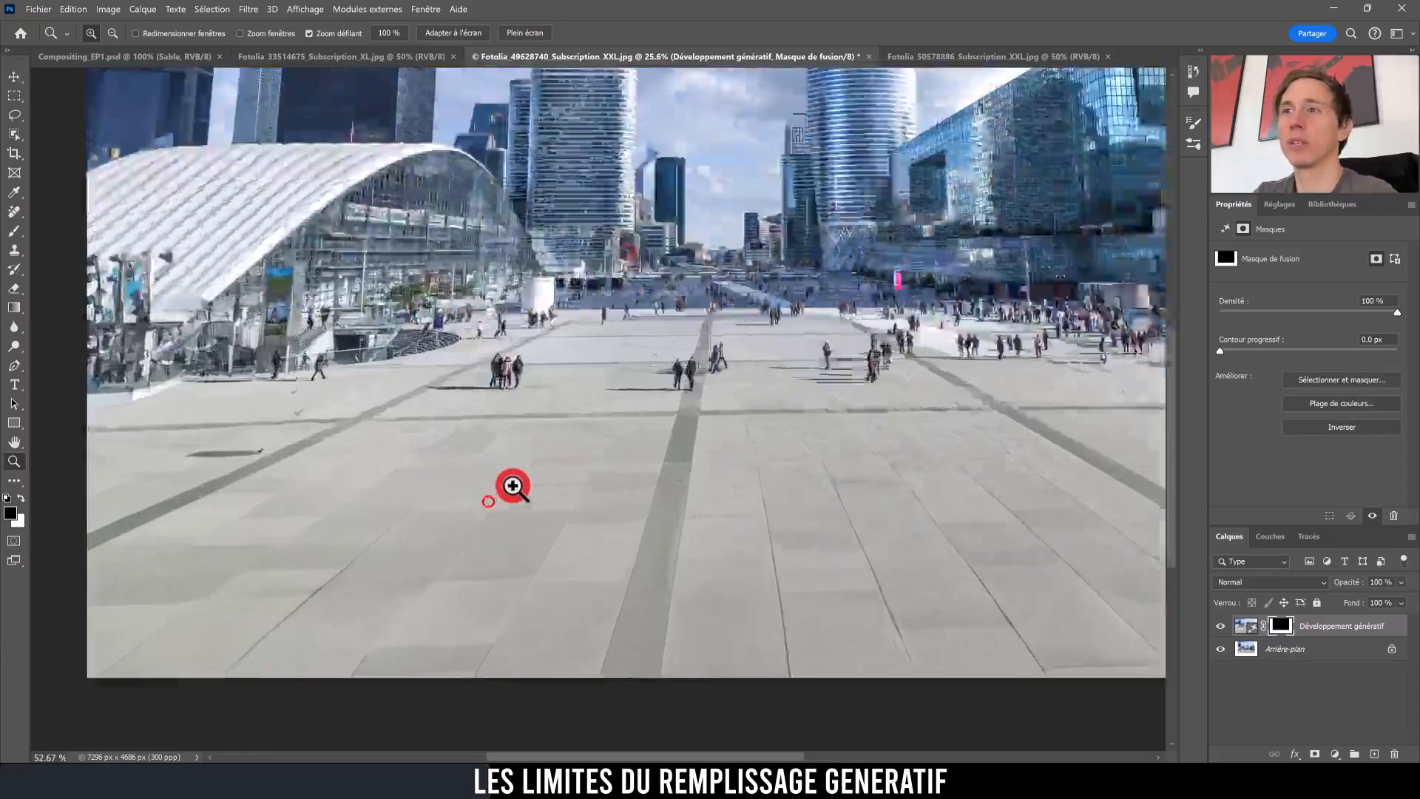
double_click(514, 484)
drag(601, 474, 583, 491)
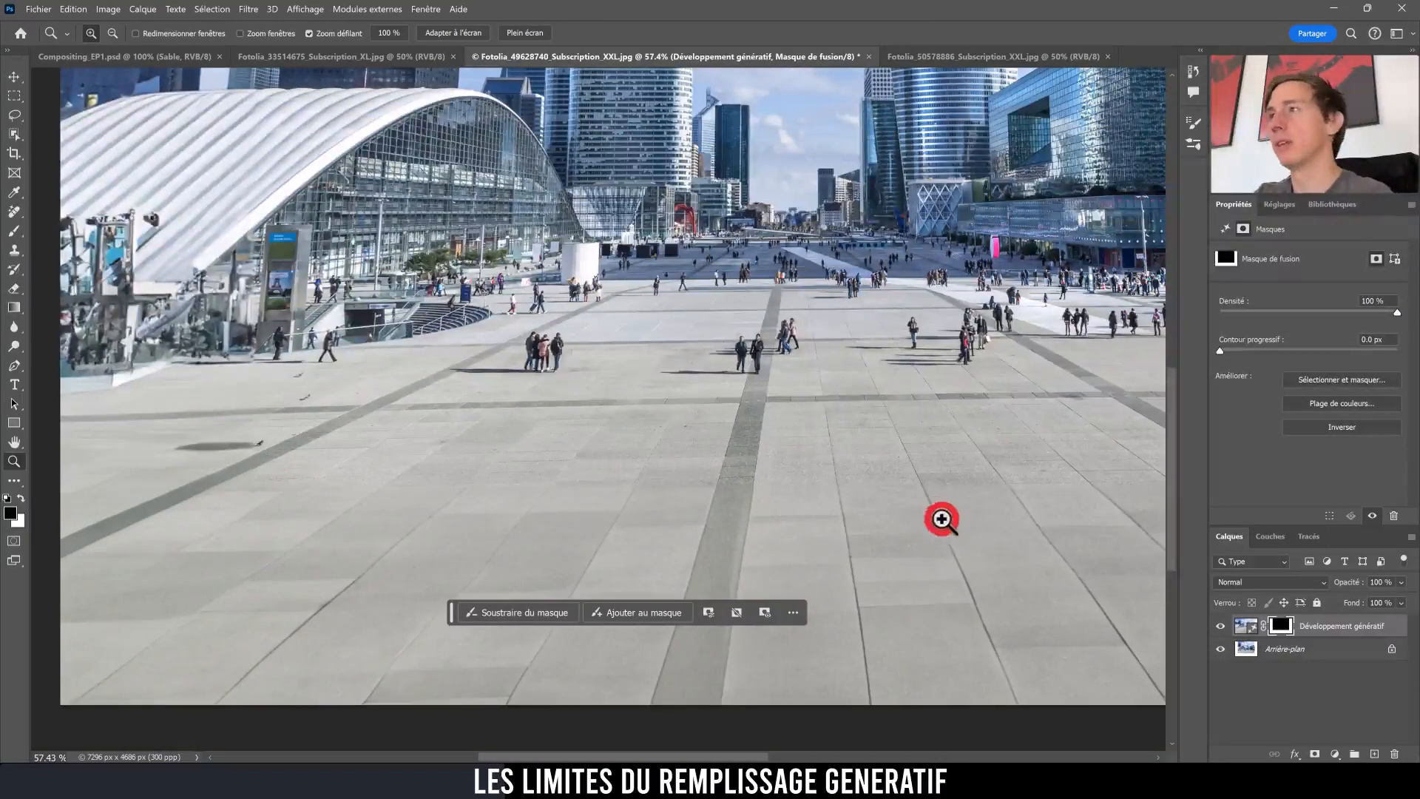
drag(866, 475, 646, 502)
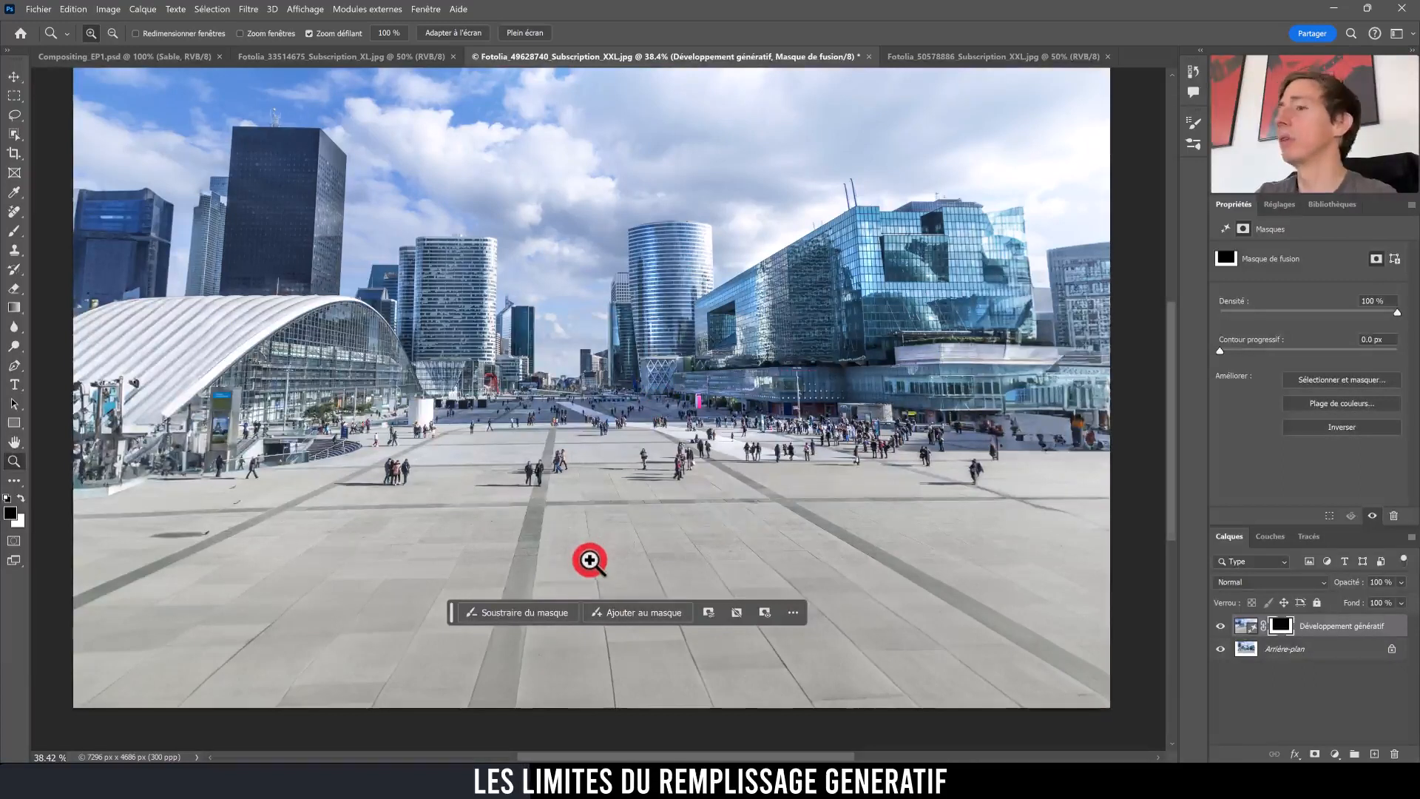
drag(639, 522, 622, 542)
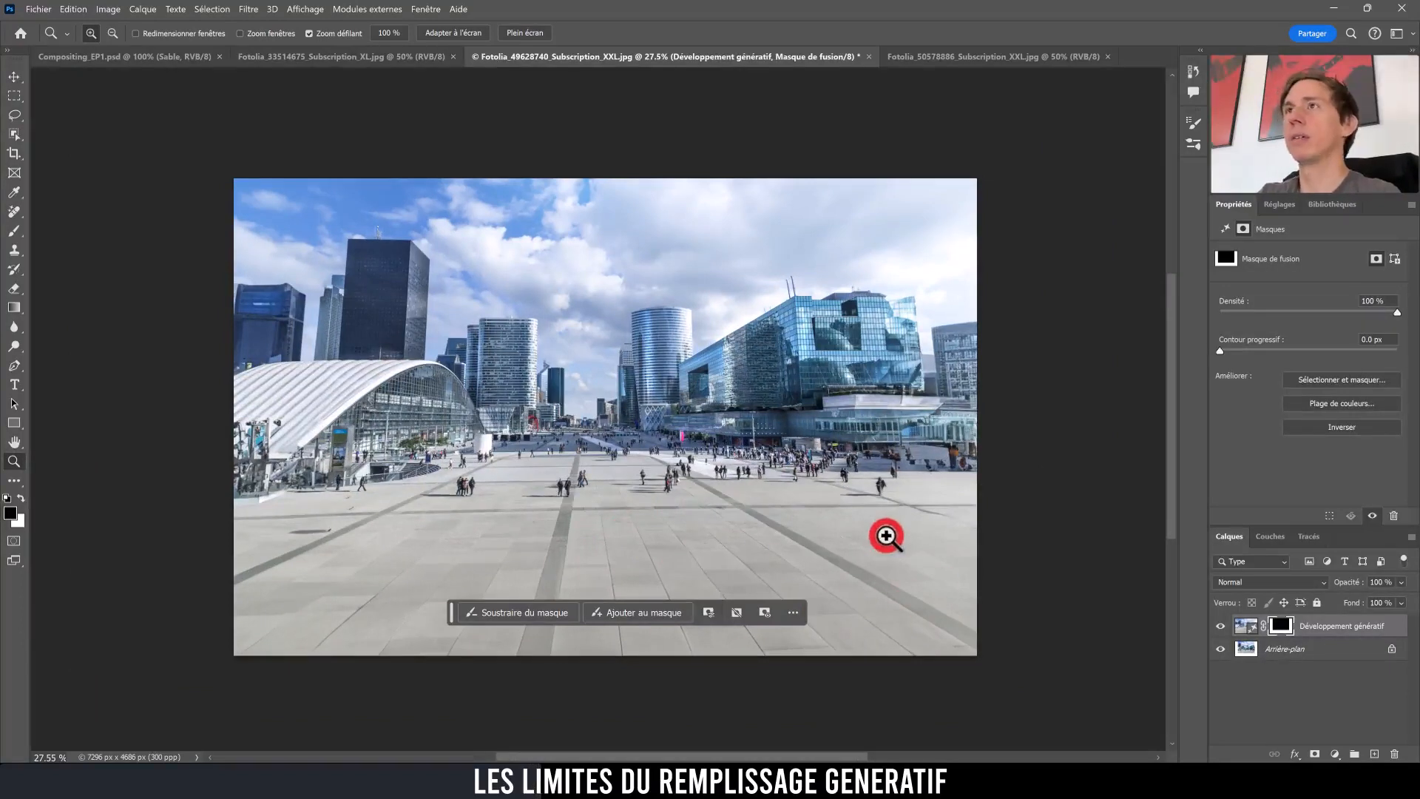
Switch to the beach photo, try automatic subject selection on the seated woman, and clear the selection.
click(978, 58)
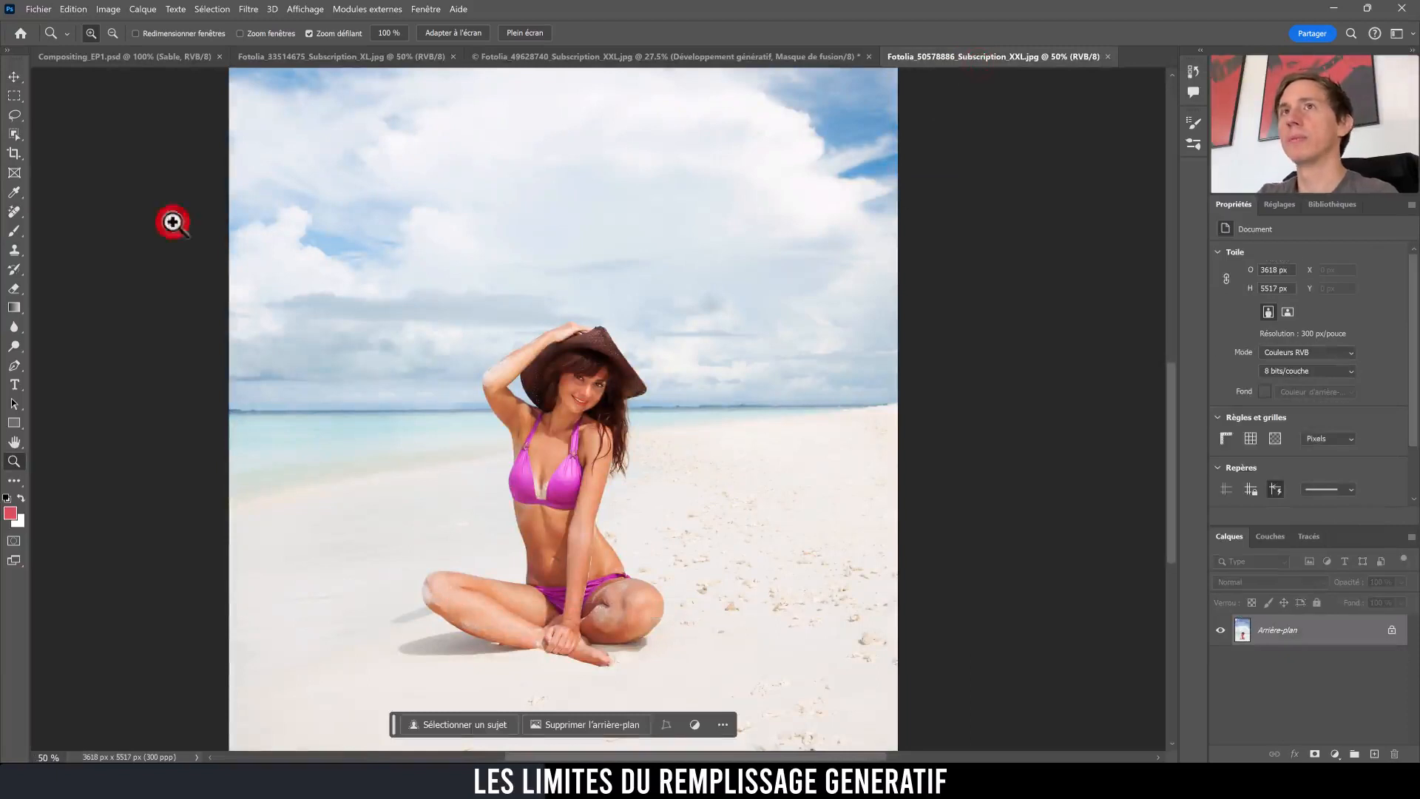
click(14, 134)
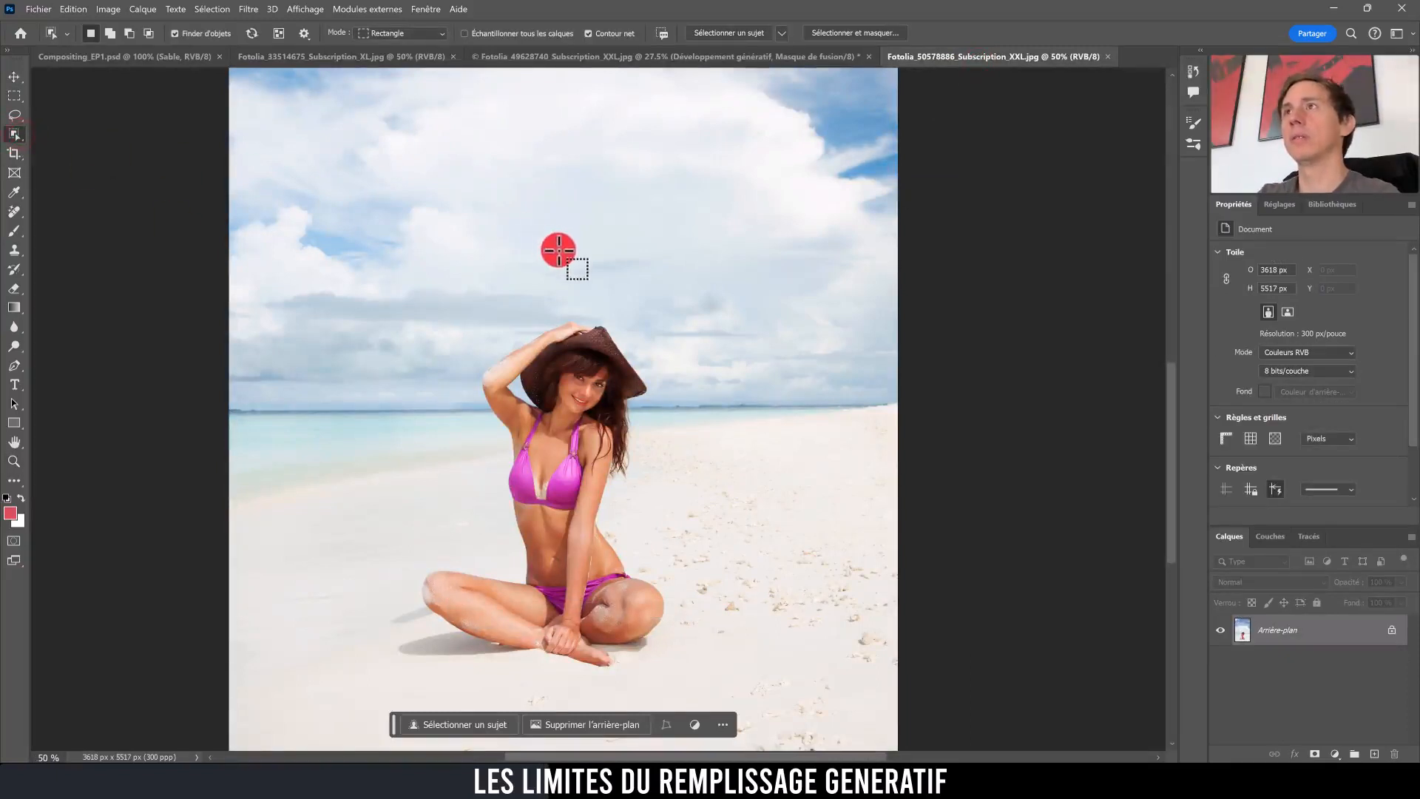
click(747, 30)
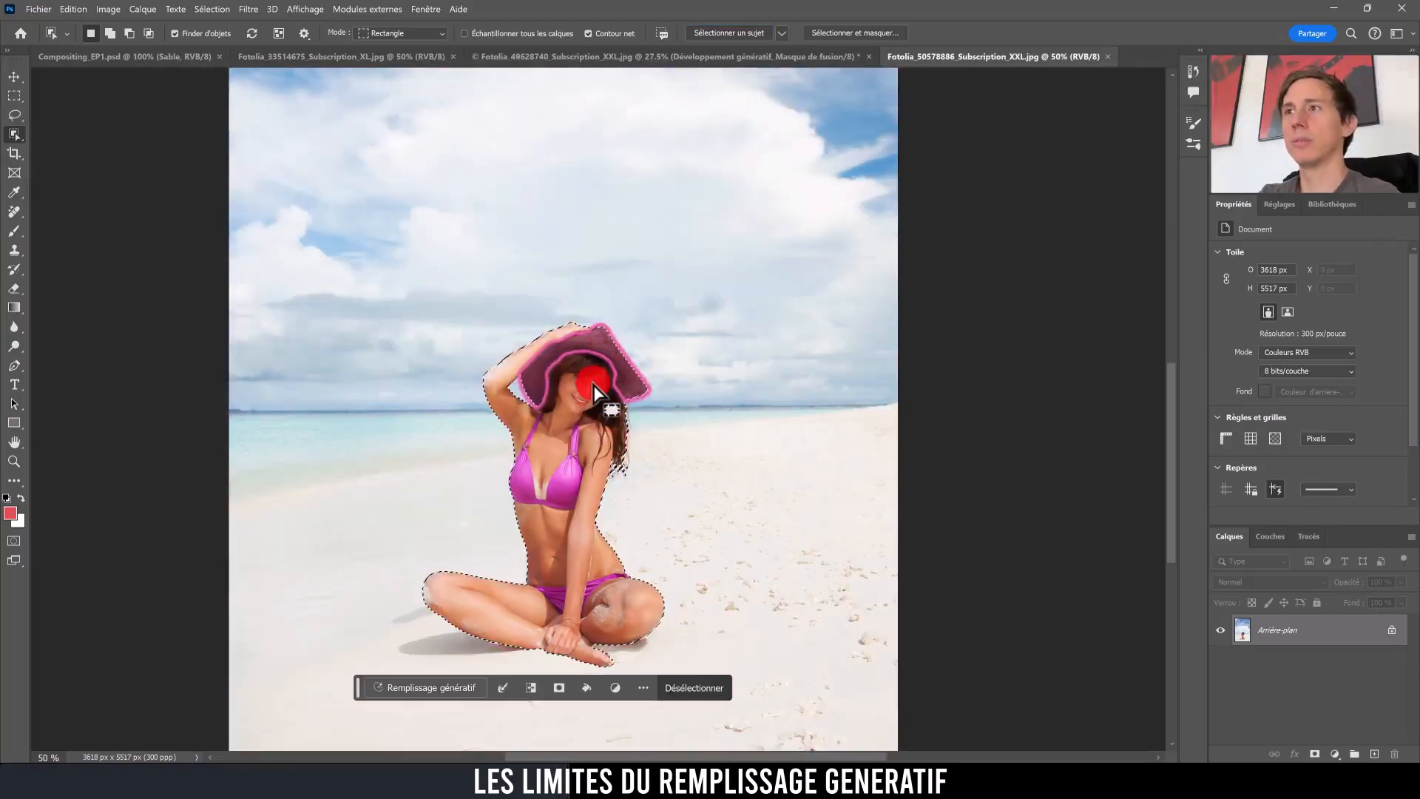
key(ctrl+d)
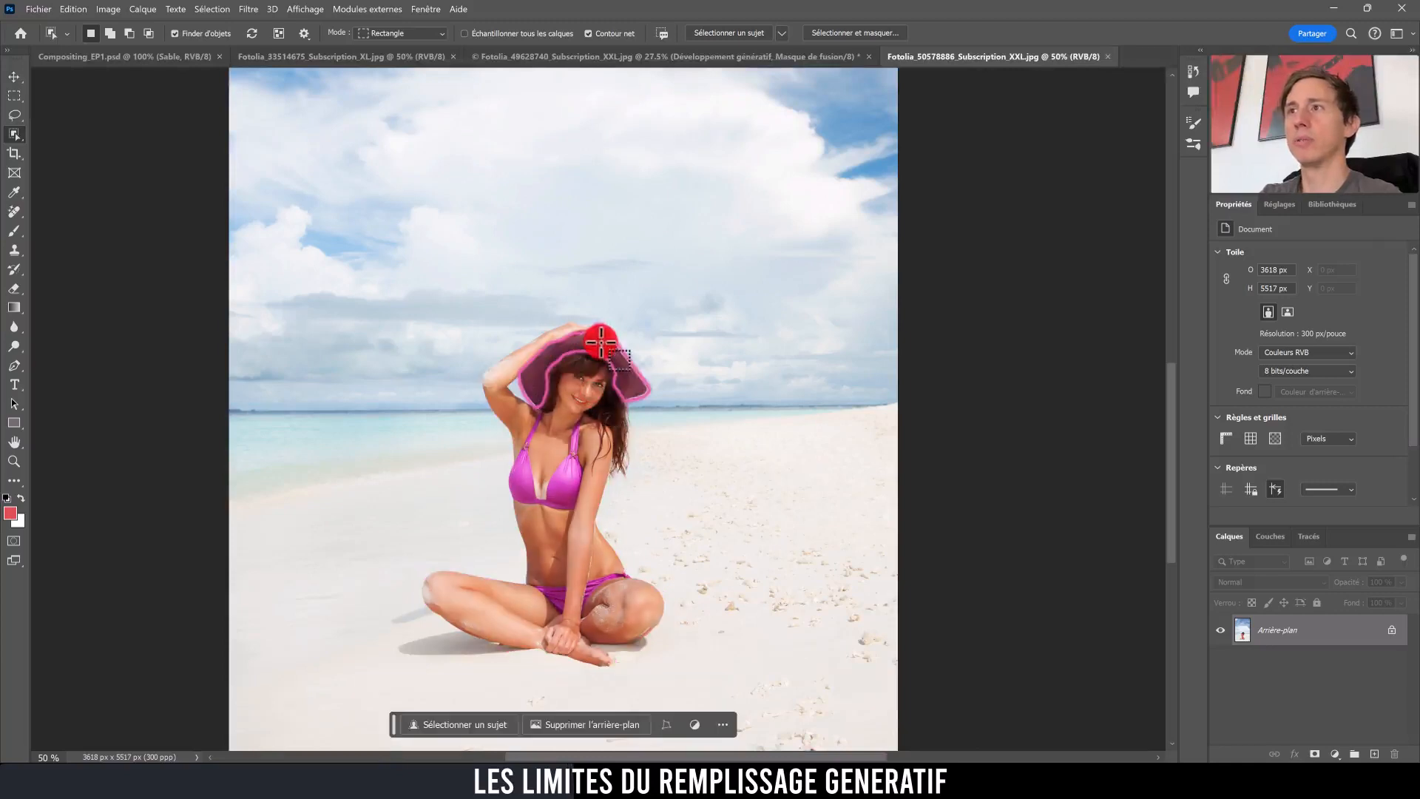
Try selecting the woman and her hat with the Object Selection tool, cut her out of the beach photo, and undo the cut.
click(601, 342)
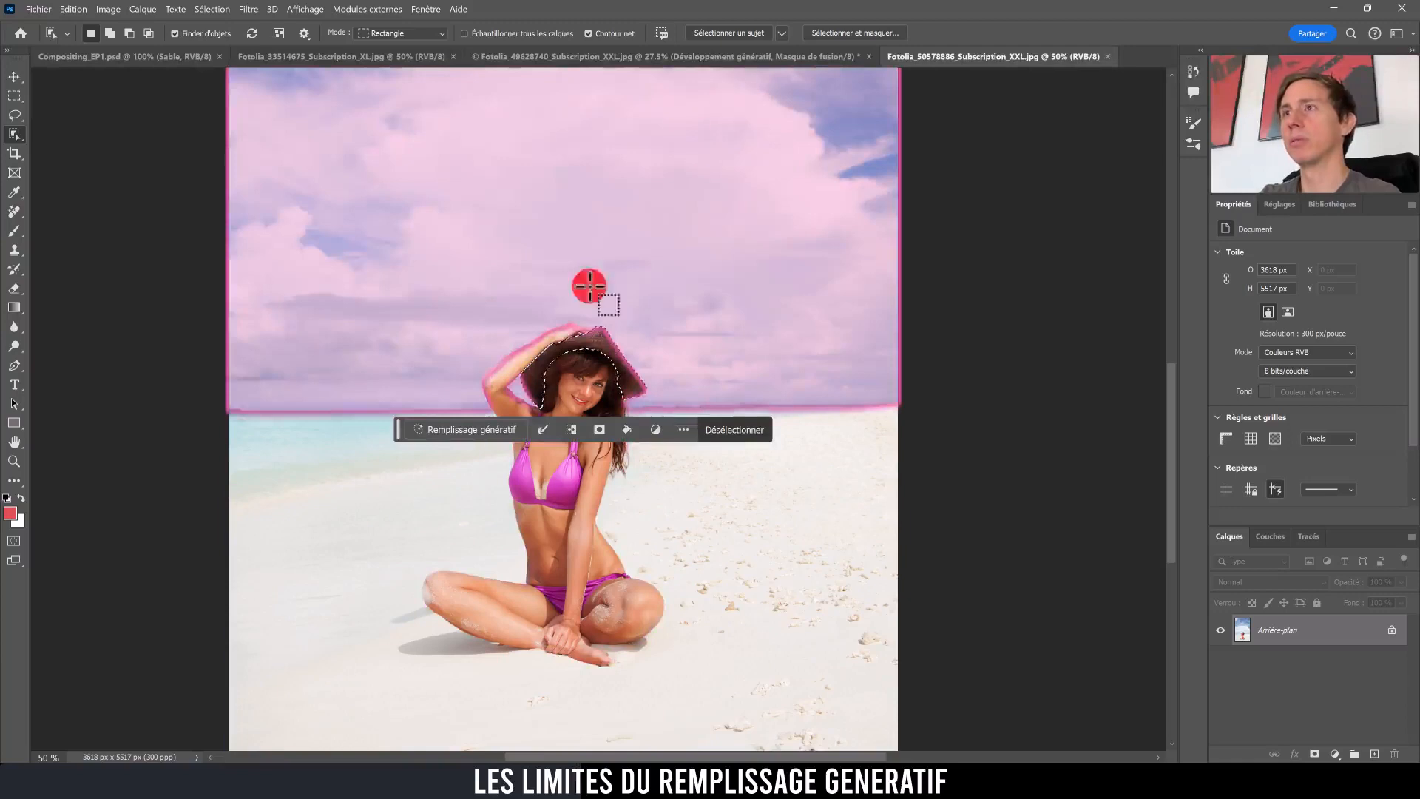
click(570, 378)
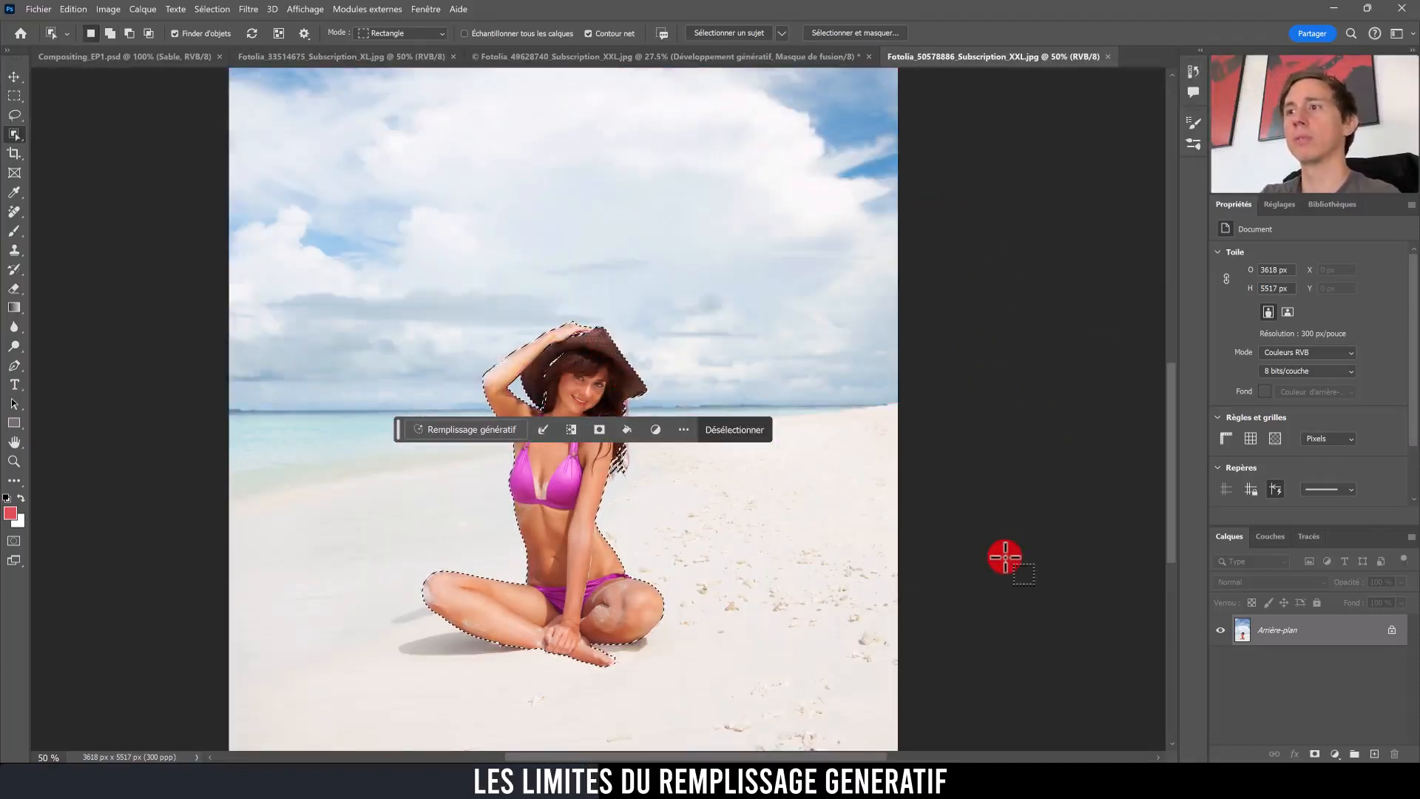
key(ctrl+x)
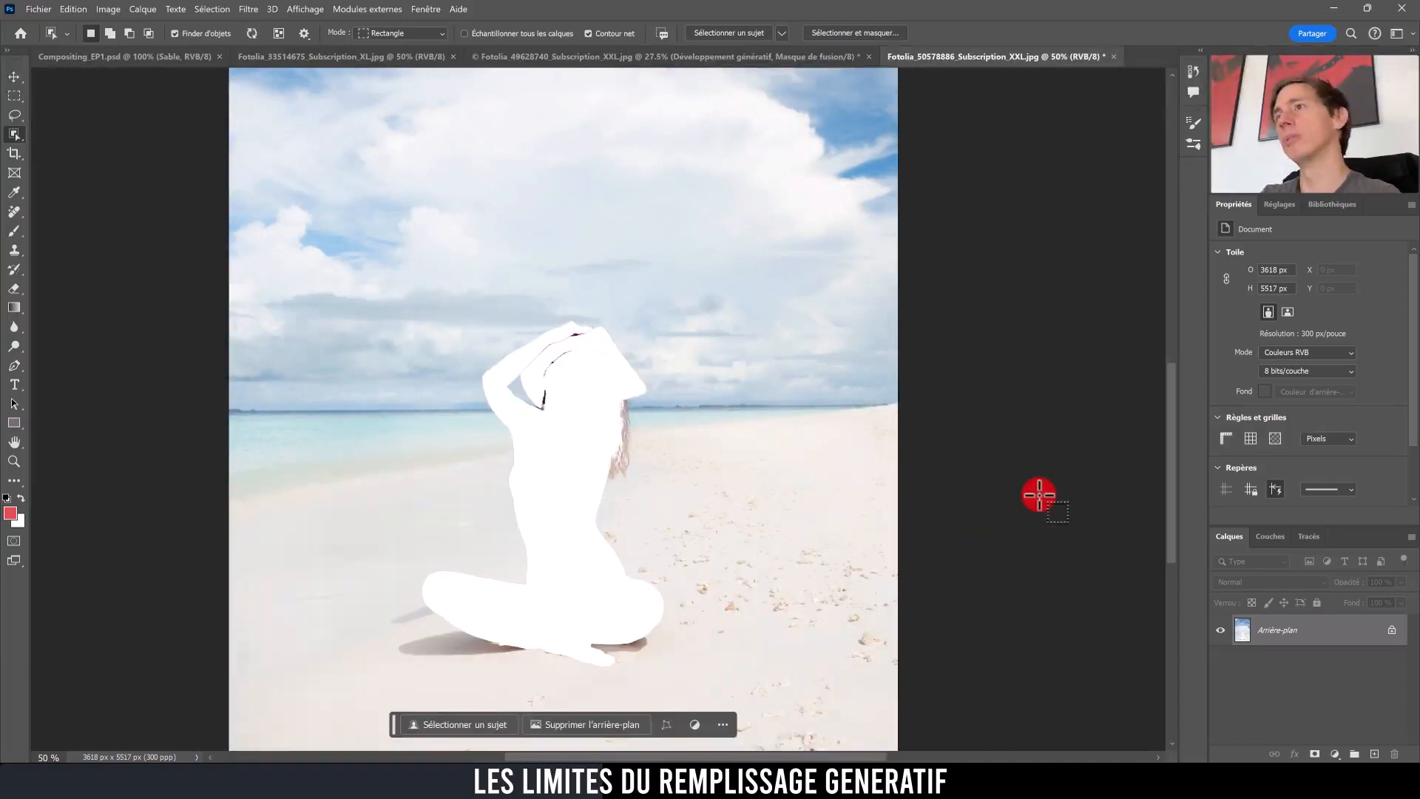
key(z)
drag(579, 360, 659, 333)
key(ctrl+z)
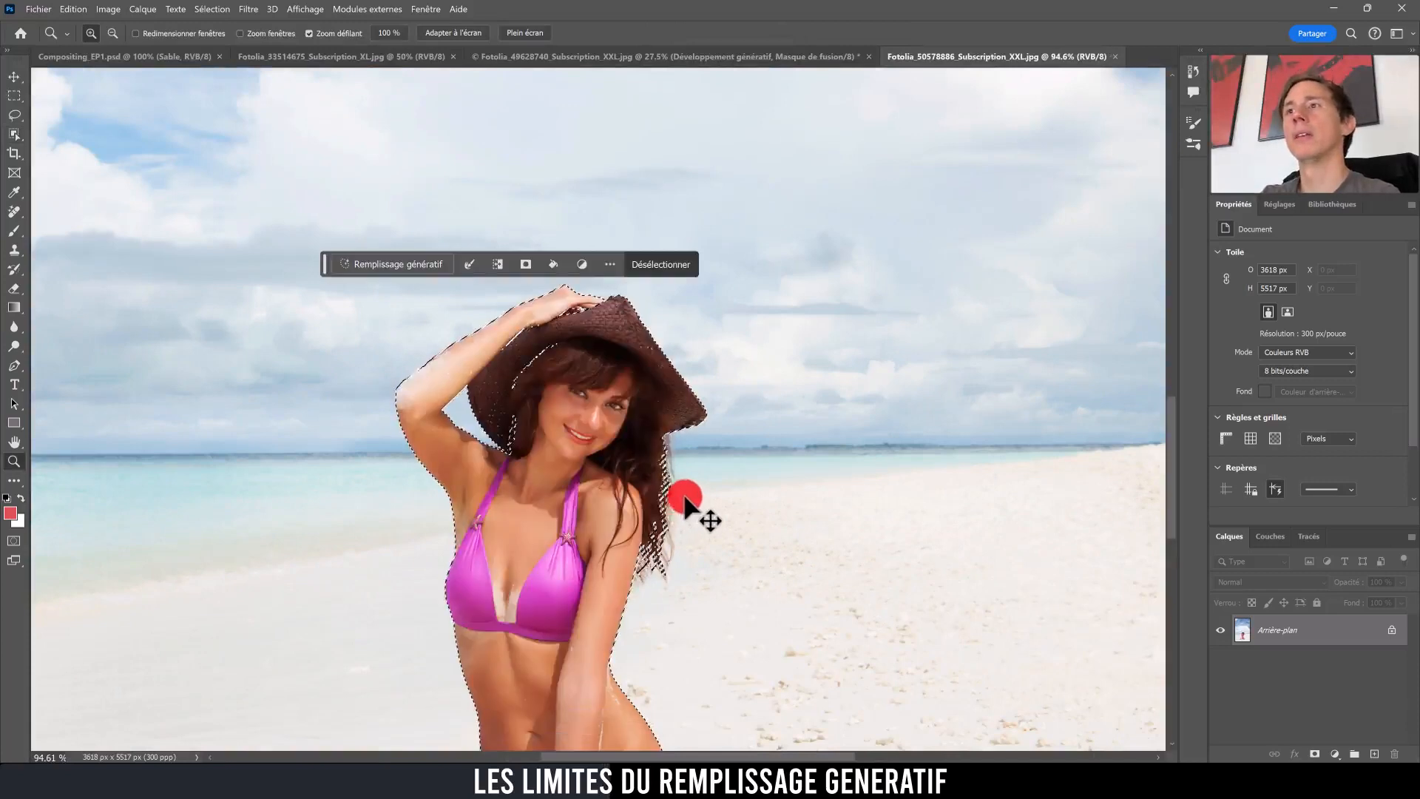
key(space)
drag(724, 407, 785, 190)
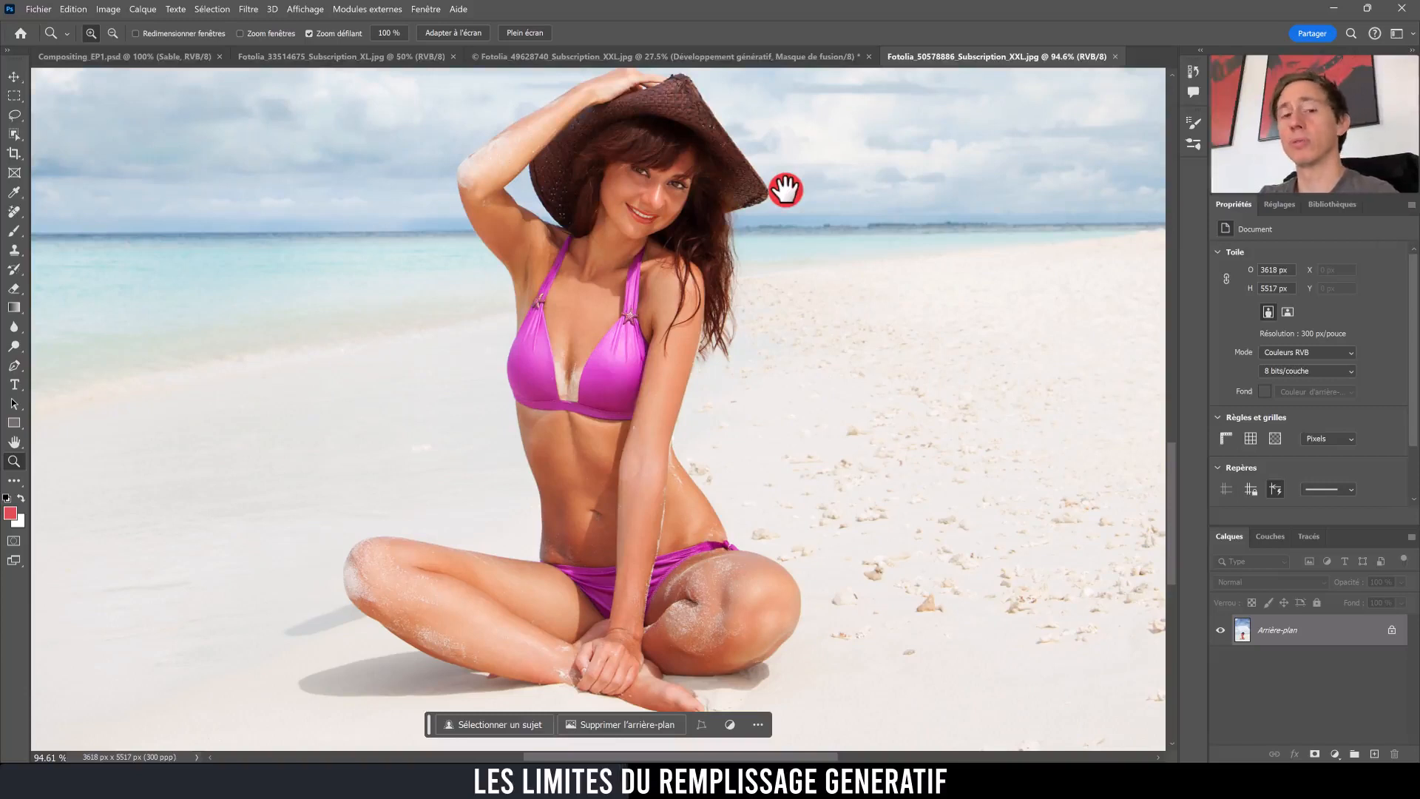
Return to the city square photo and start Sky Replacement on the generative expand layer's image.
click(547, 58)
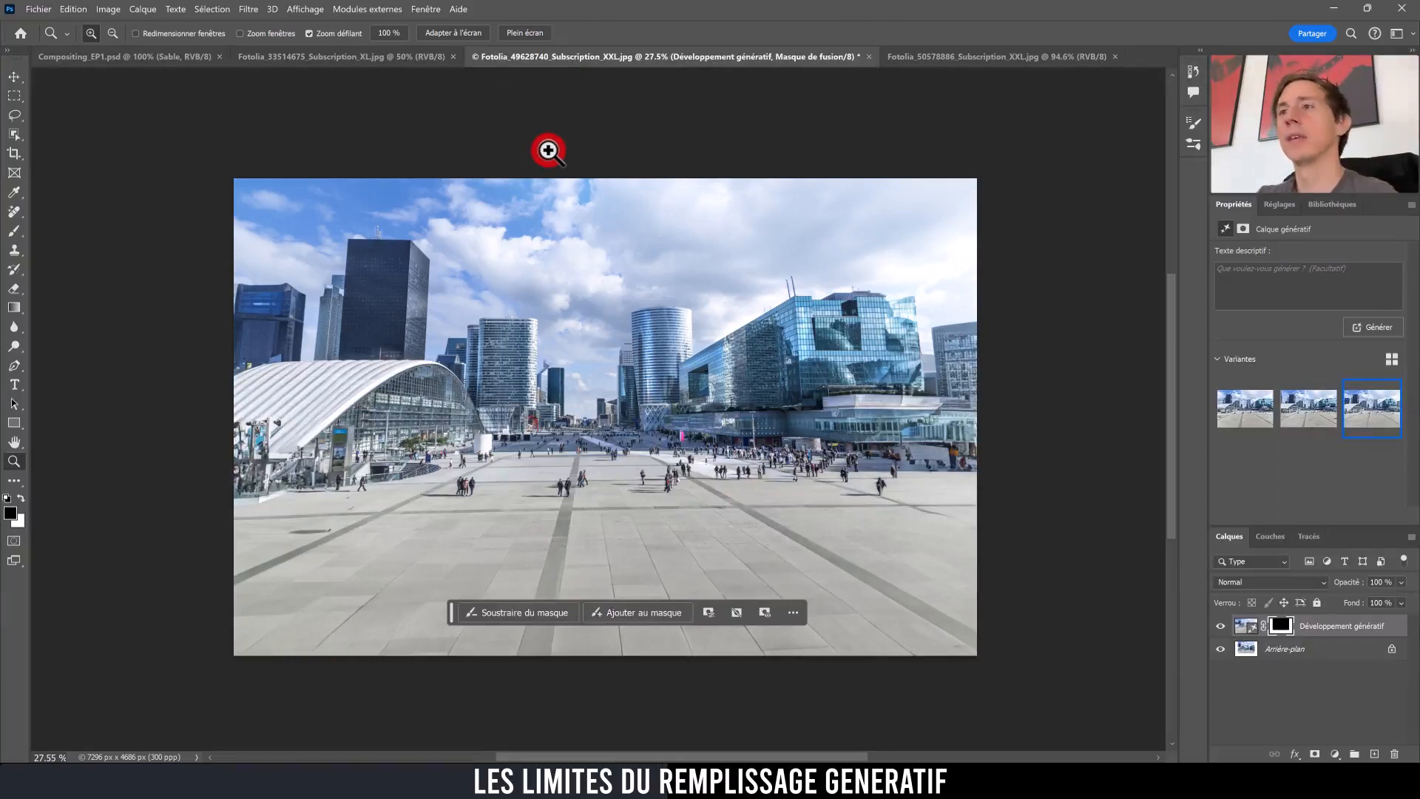
drag(614, 381, 650, 421)
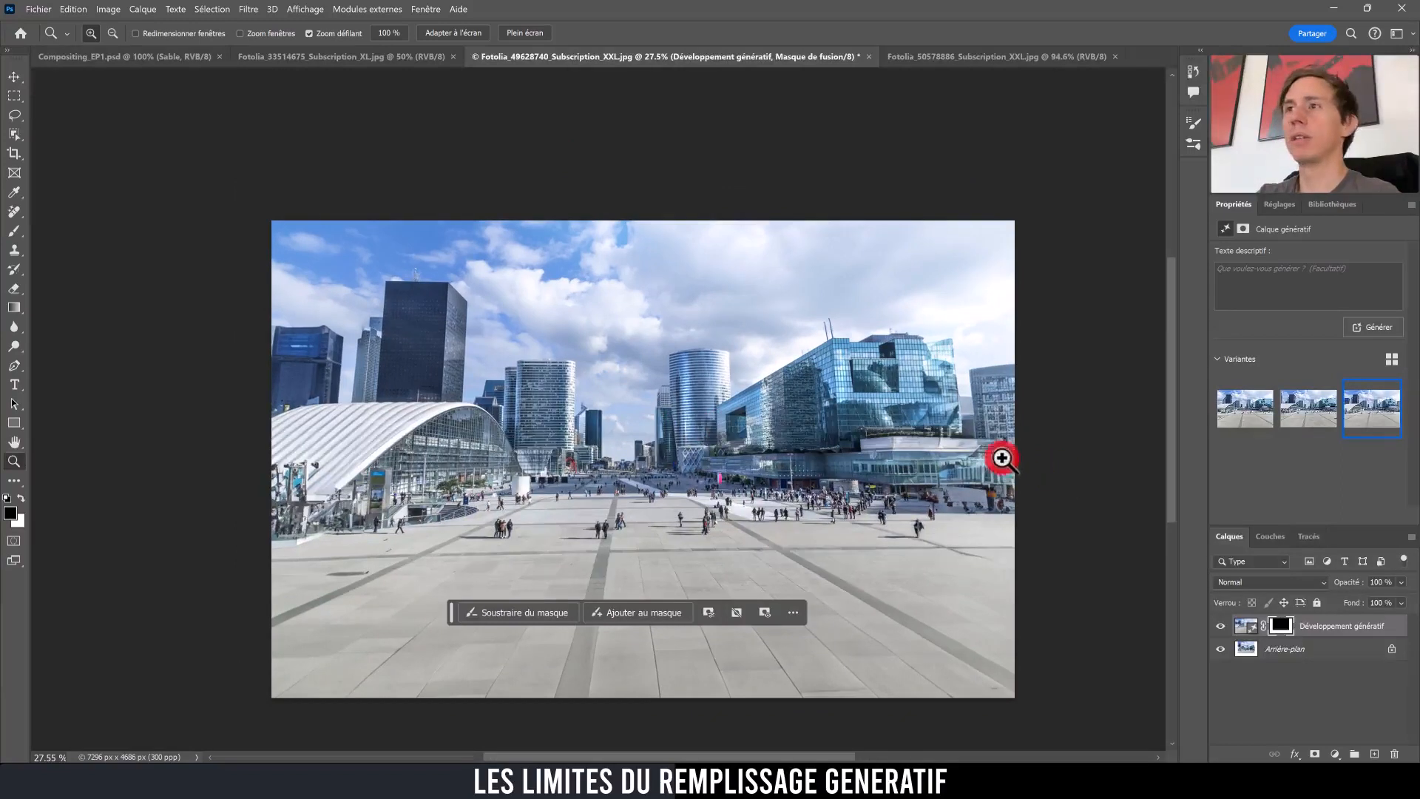
click(1245, 626)
click(140, 10)
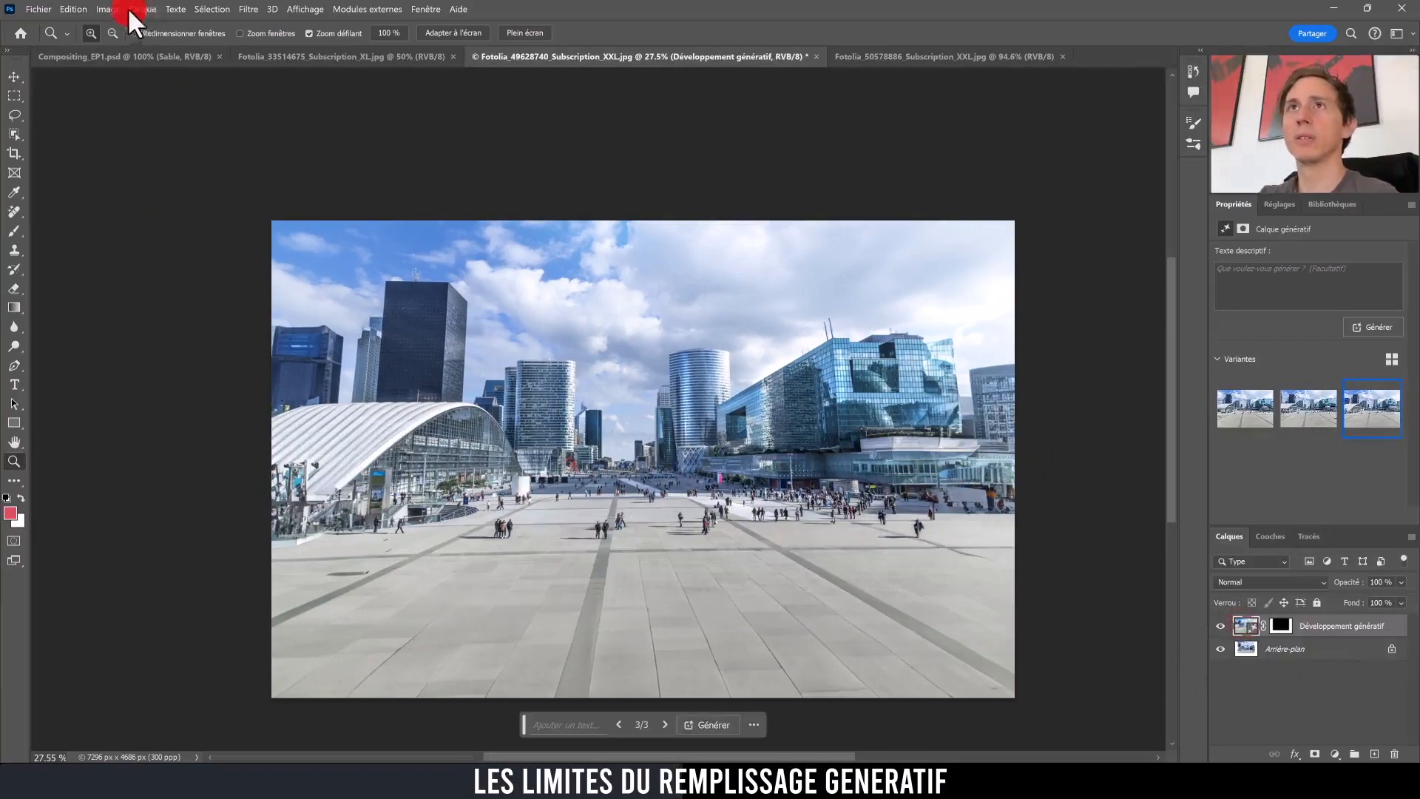
click(109, 9)
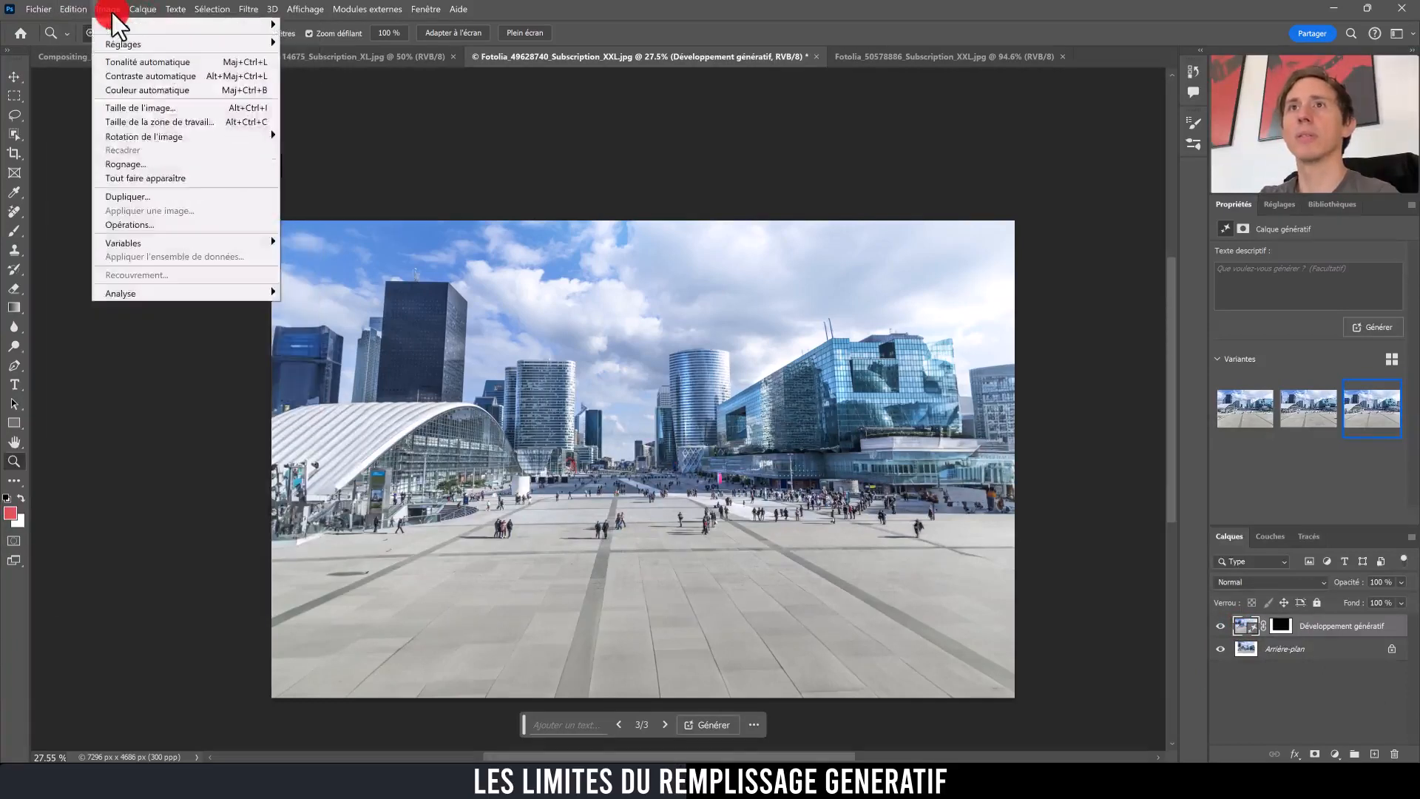
click(80, 10)
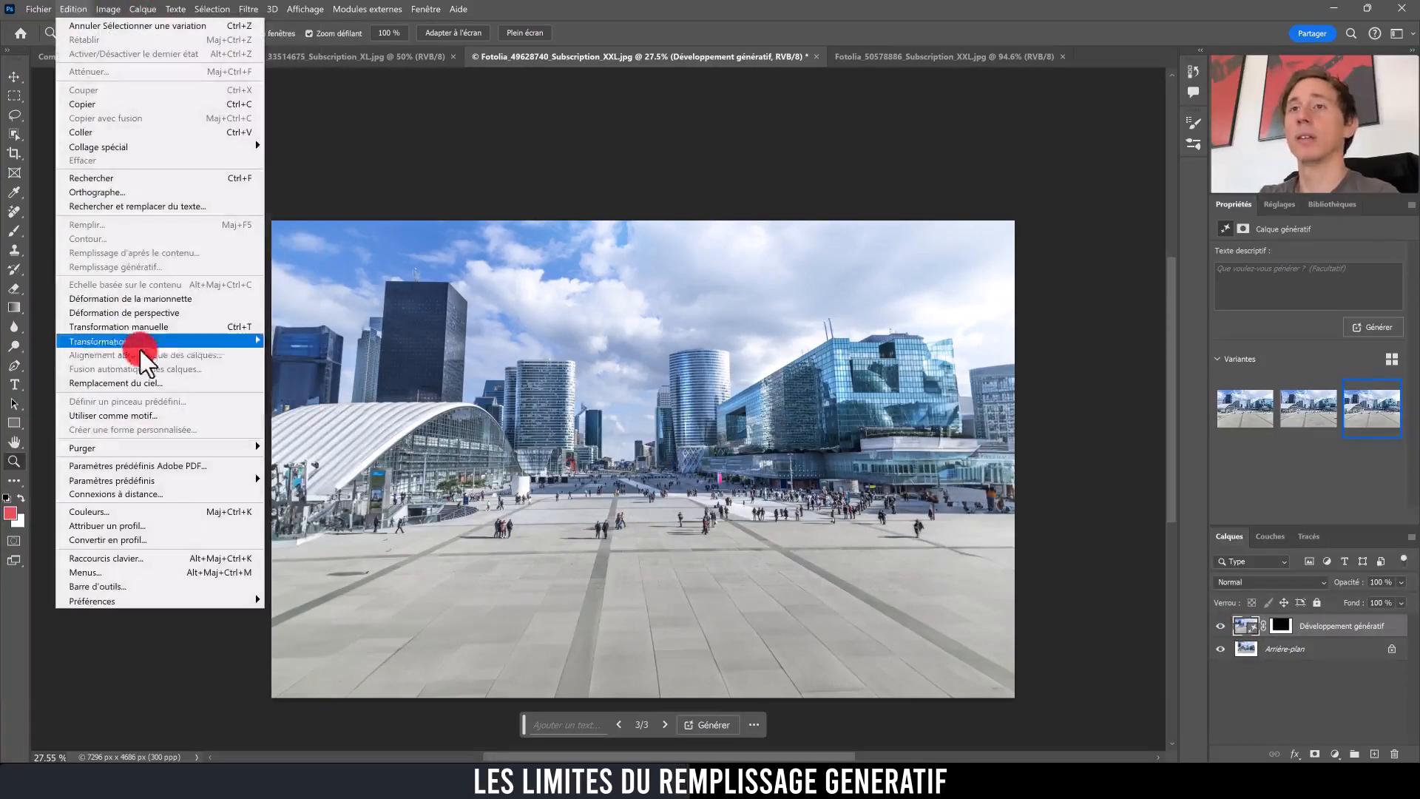
click(164, 383)
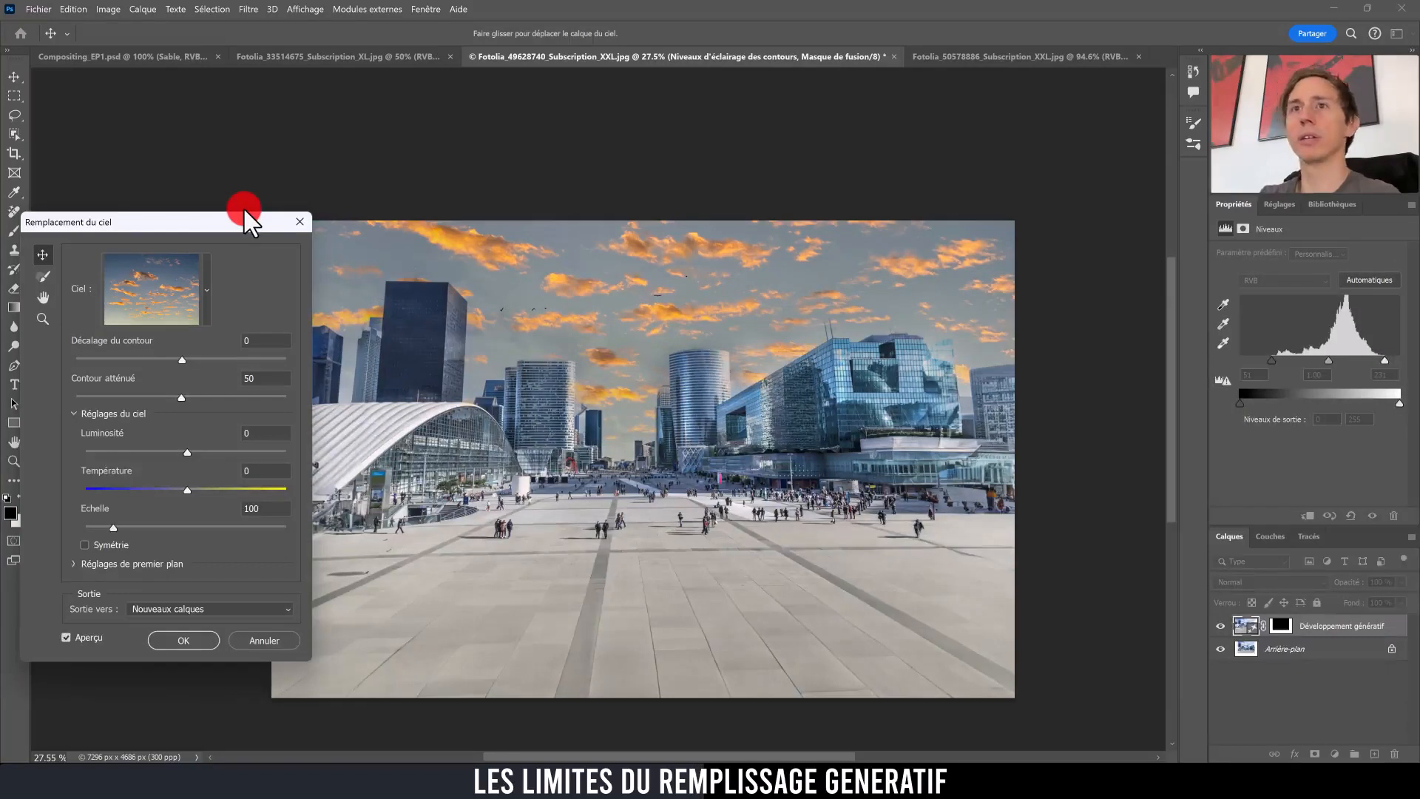
Import the mountain photo Fotolia_33514675_Subscription_XL.jpg as a custom sky and choose it as the replacement.
click(205, 288)
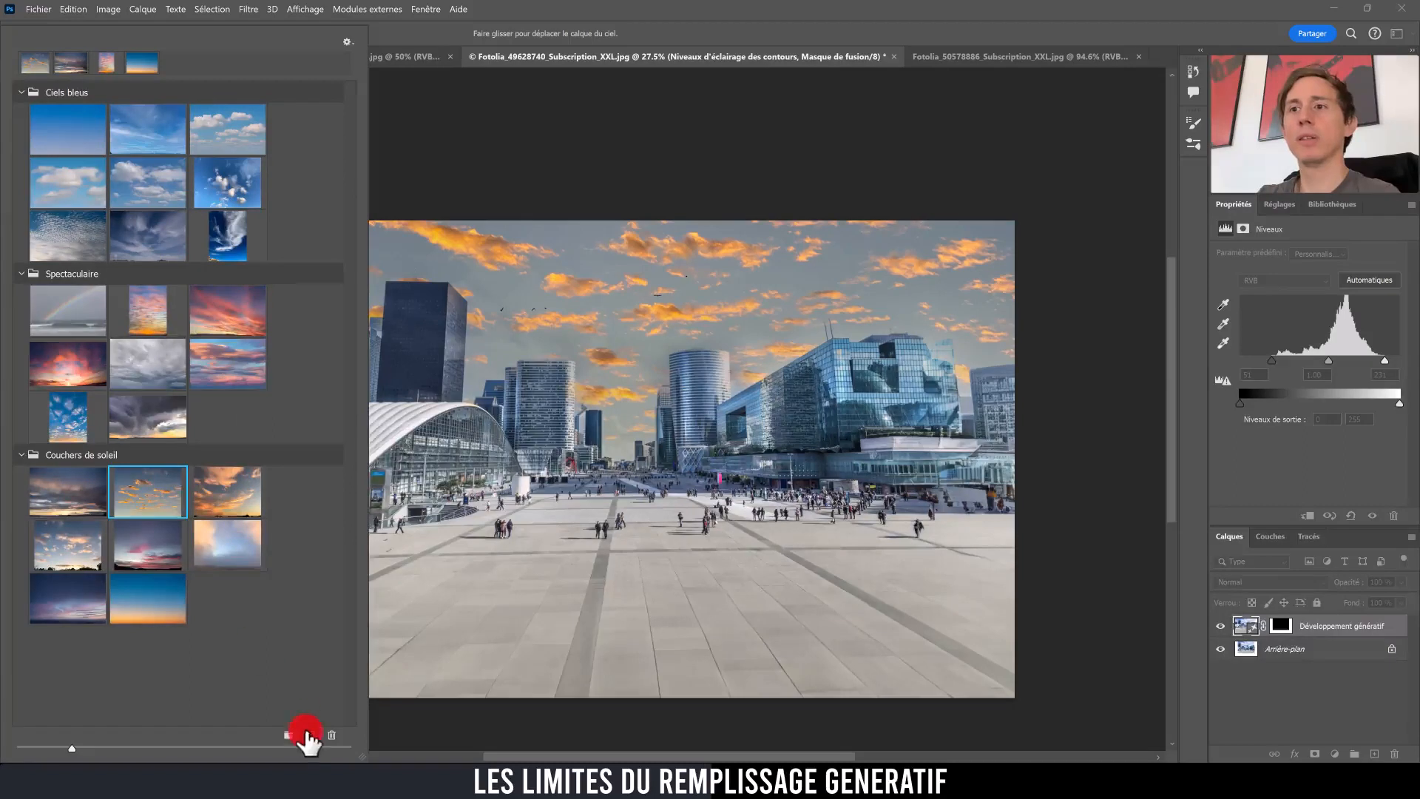
click(308, 733)
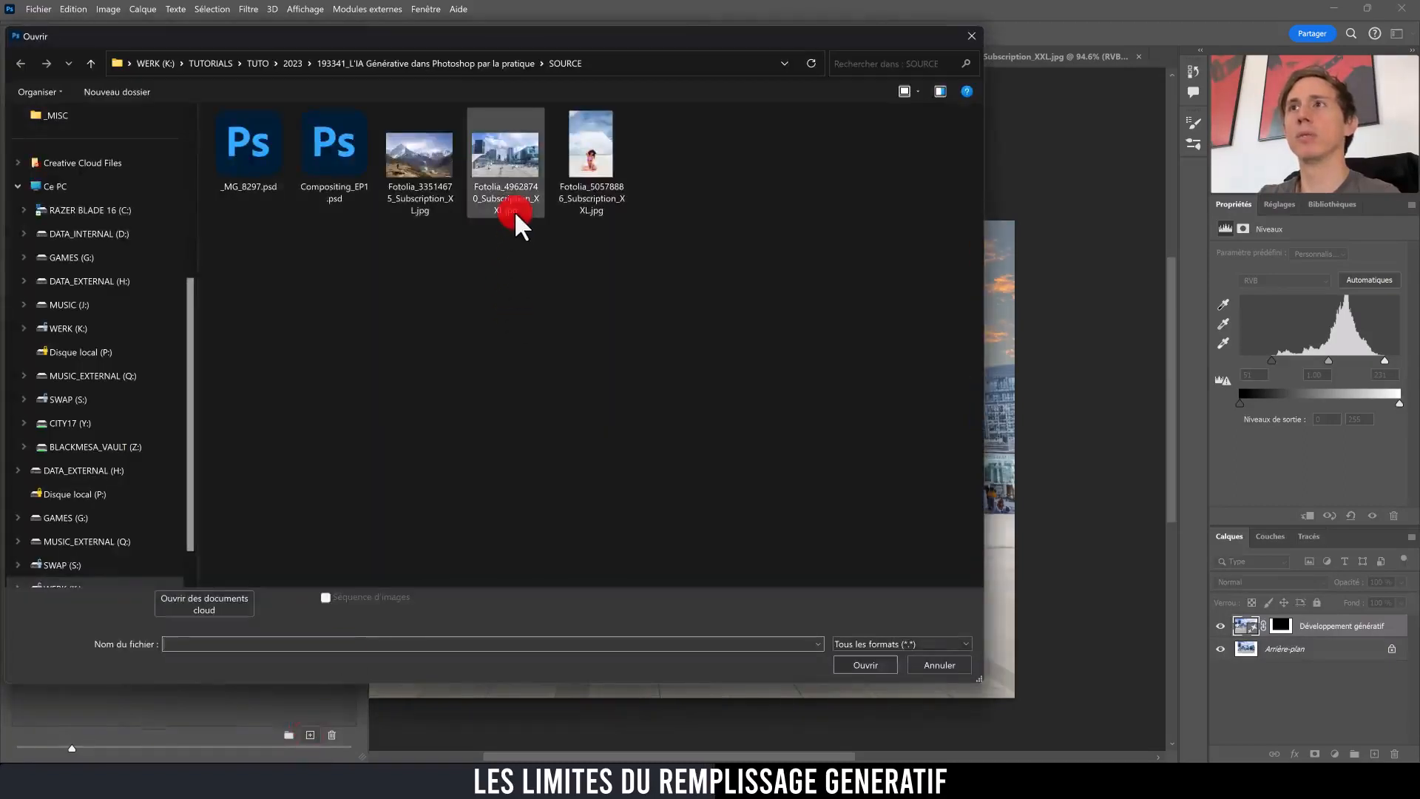
double_click(426, 153)
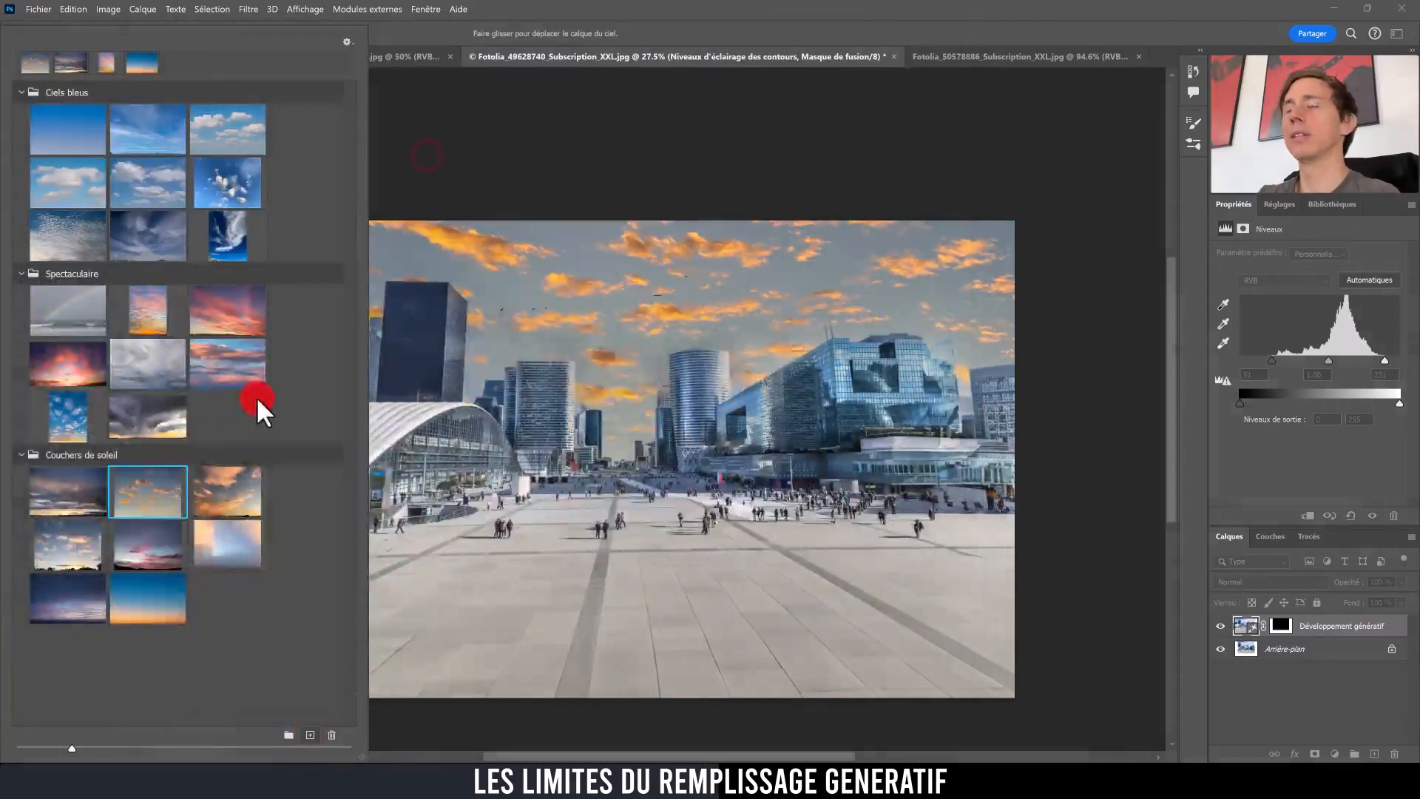
drag(233, 497, 282, 539)
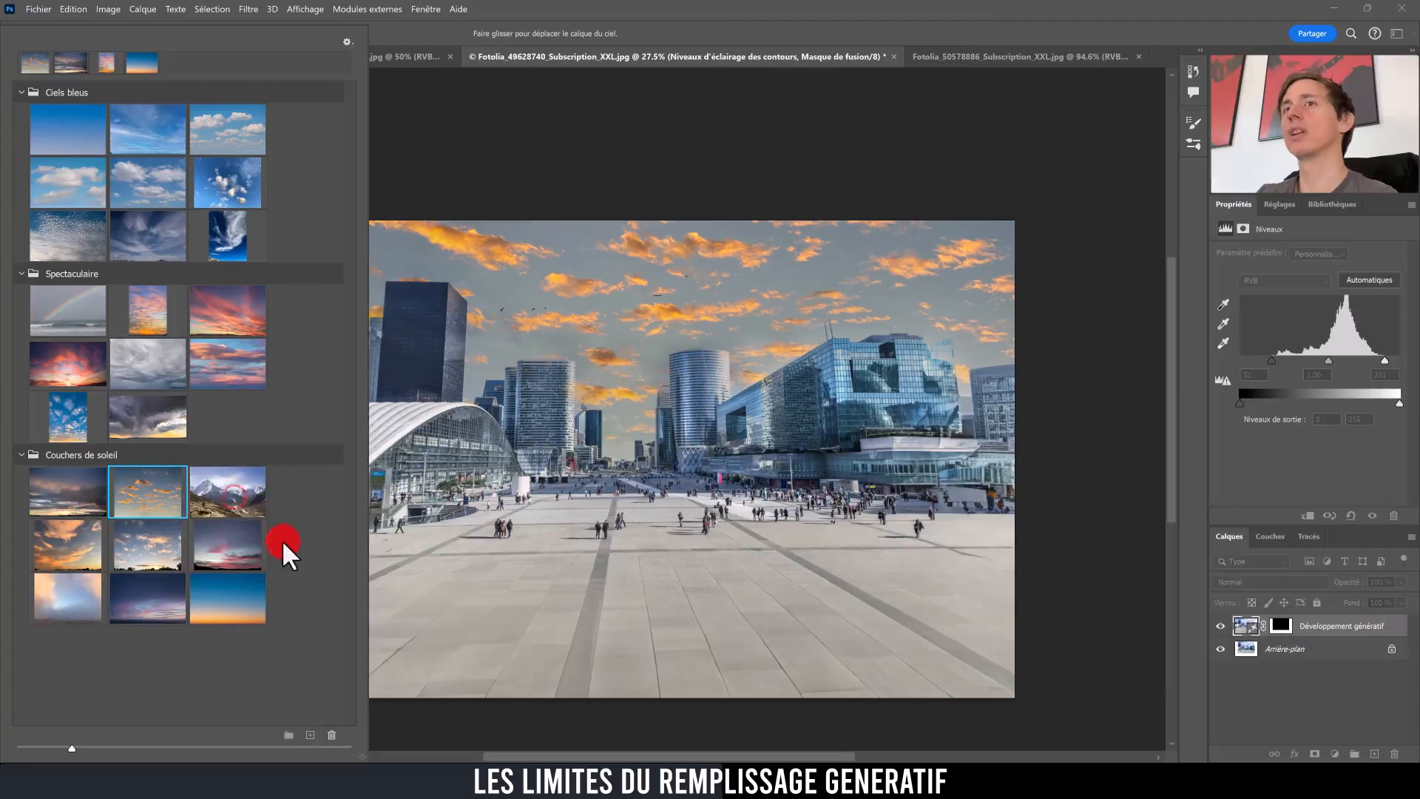
Create a sky preset group named "Mes ciels" and move the mountain sky into it.
click(289, 734)
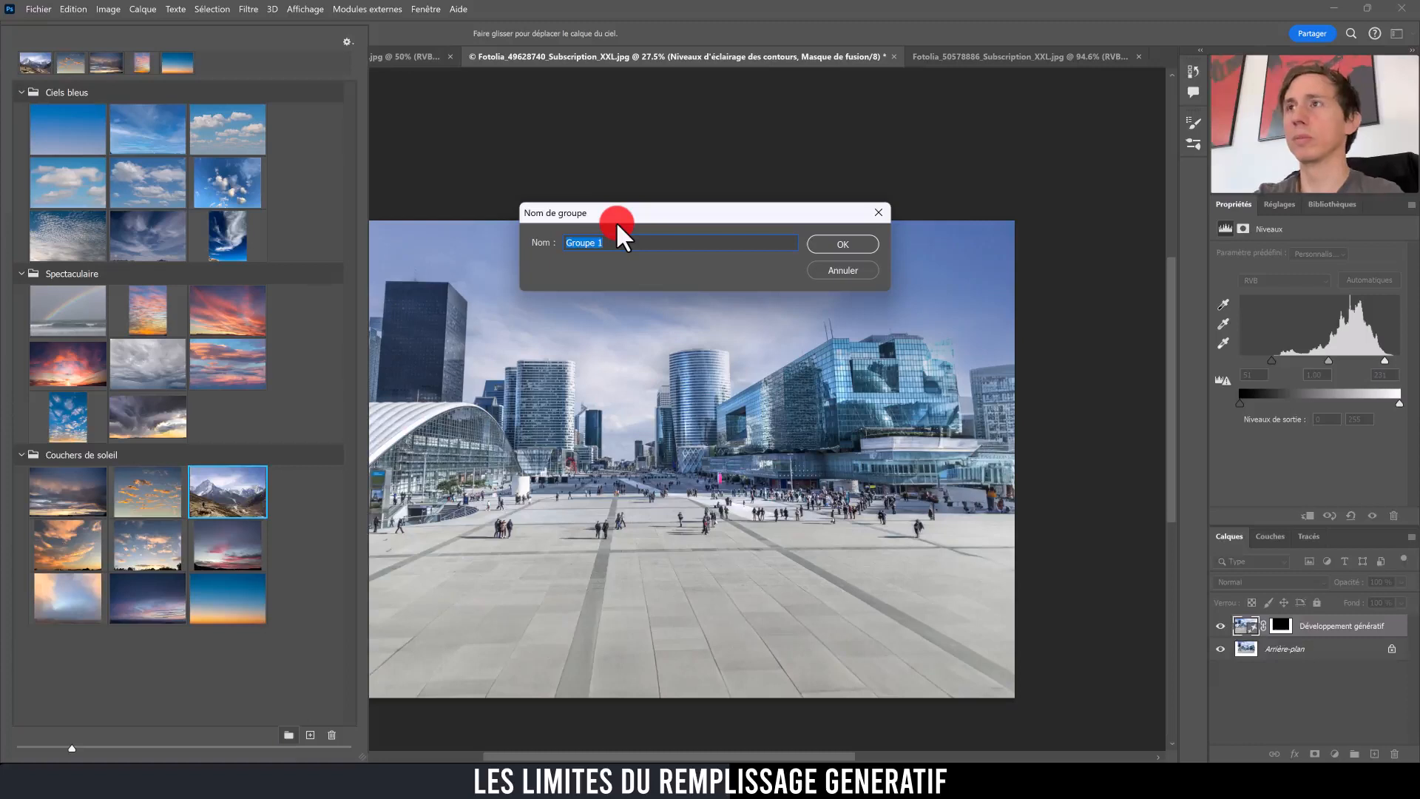
text(Mes ciels)
key(Return)
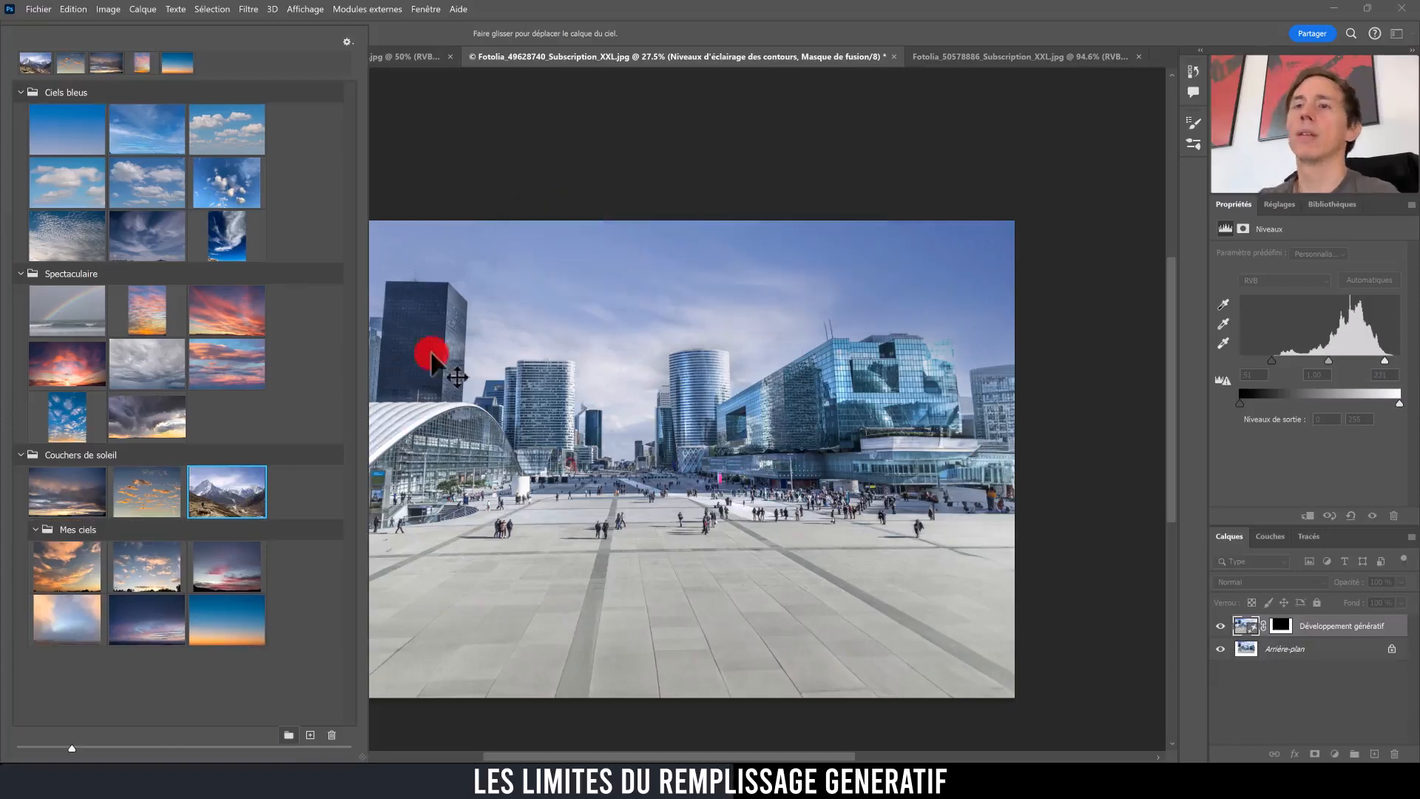
drag(227, 491, 301, 628)
click(73, 675)
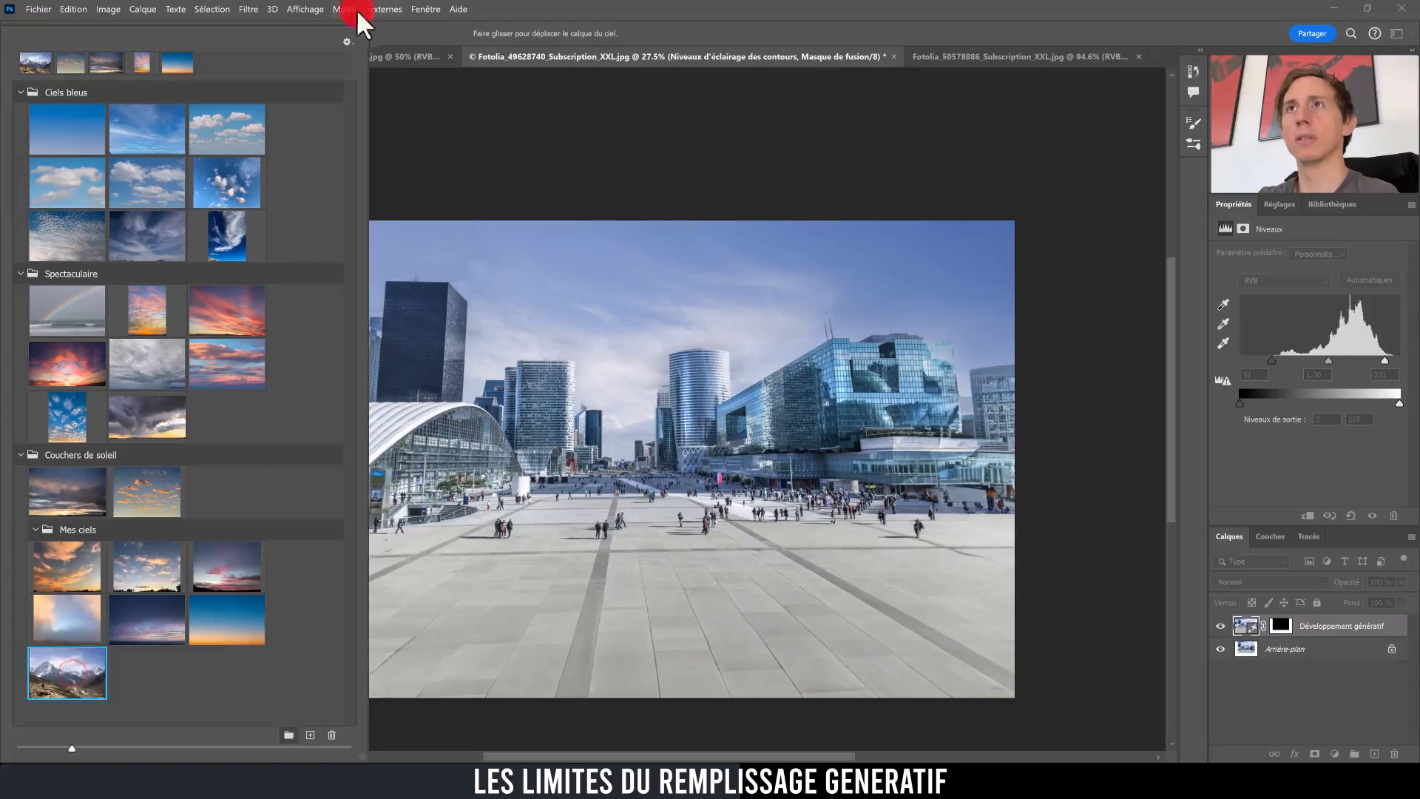
Rename the imported mountain sky preset to "Ciel".
click(348, 43)
click(283, 35)
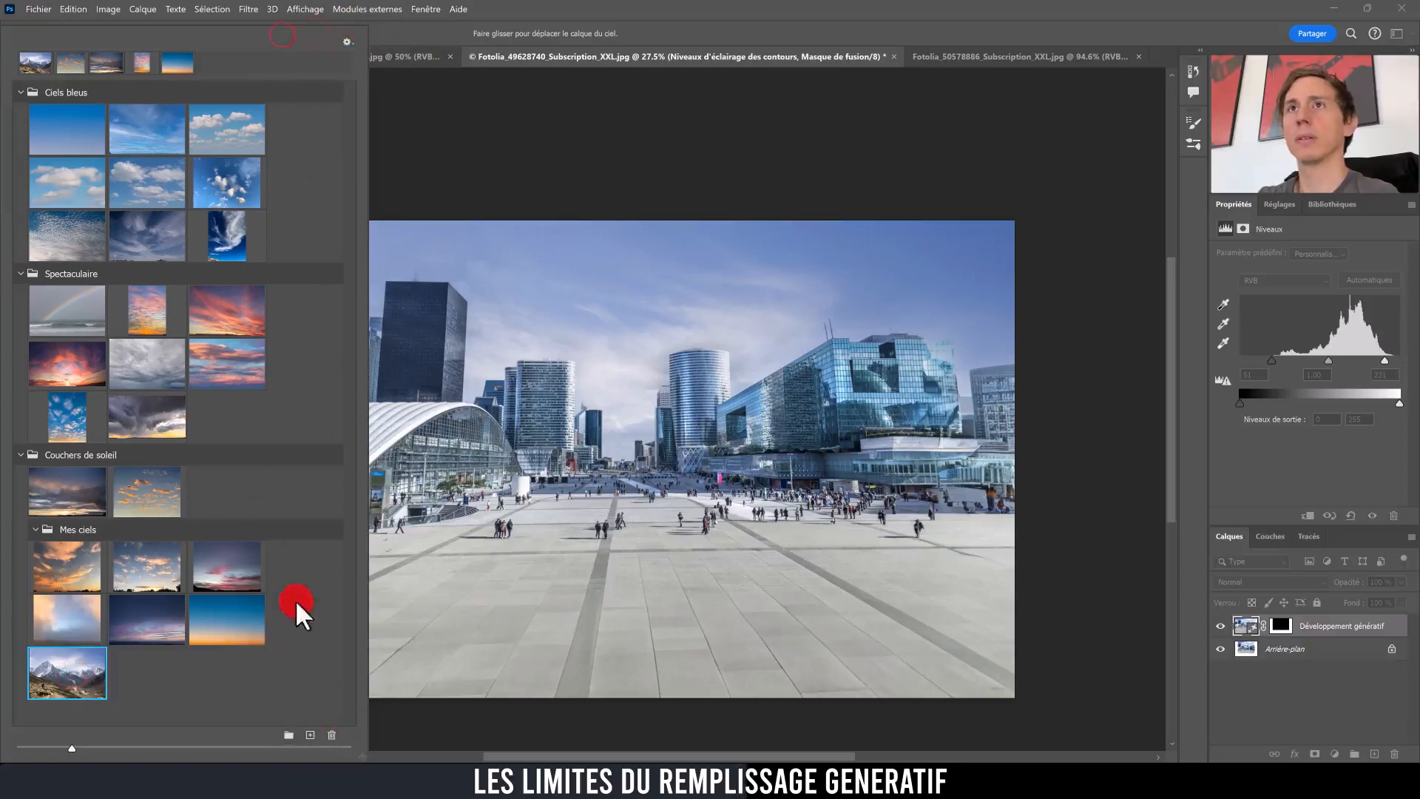
click(24, 96)
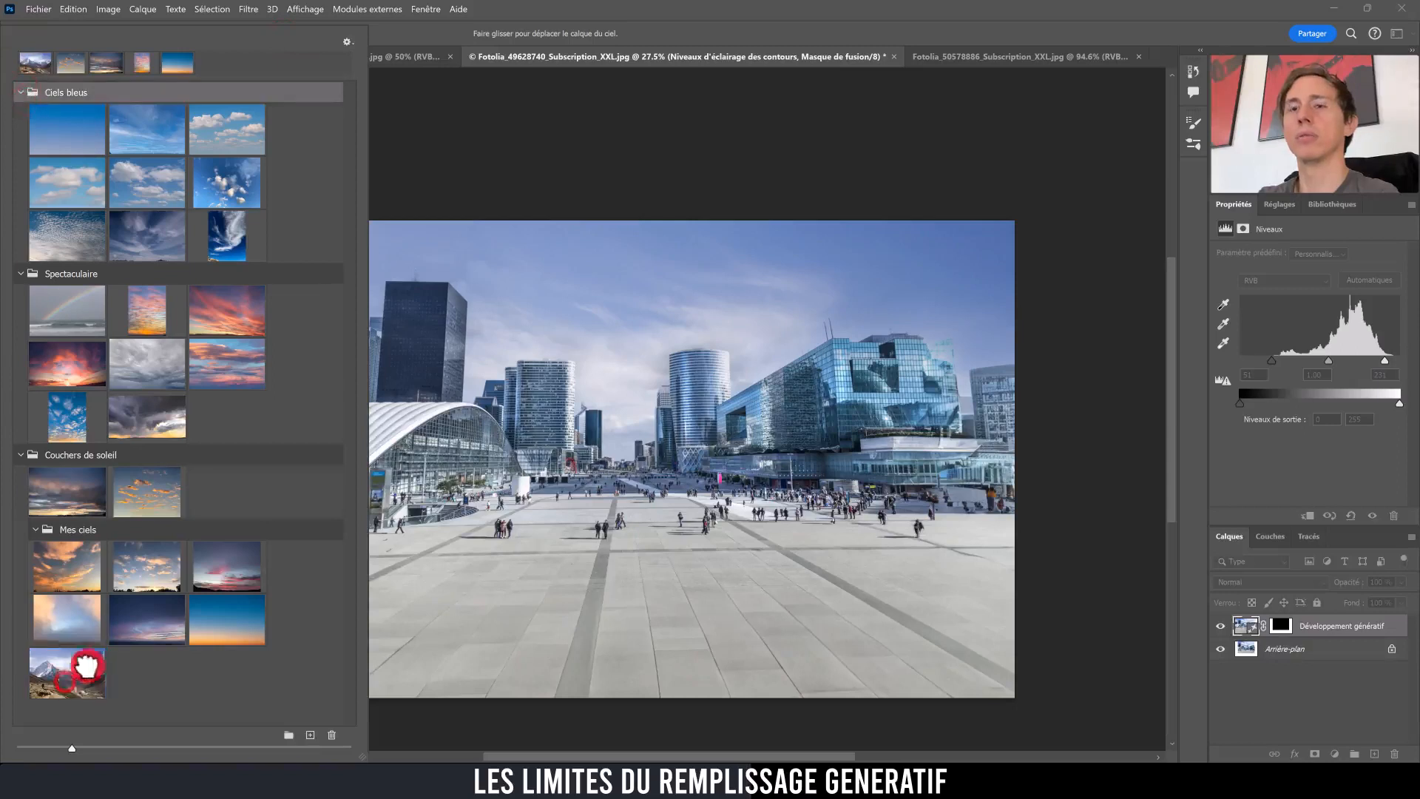
double_click(64, 680)
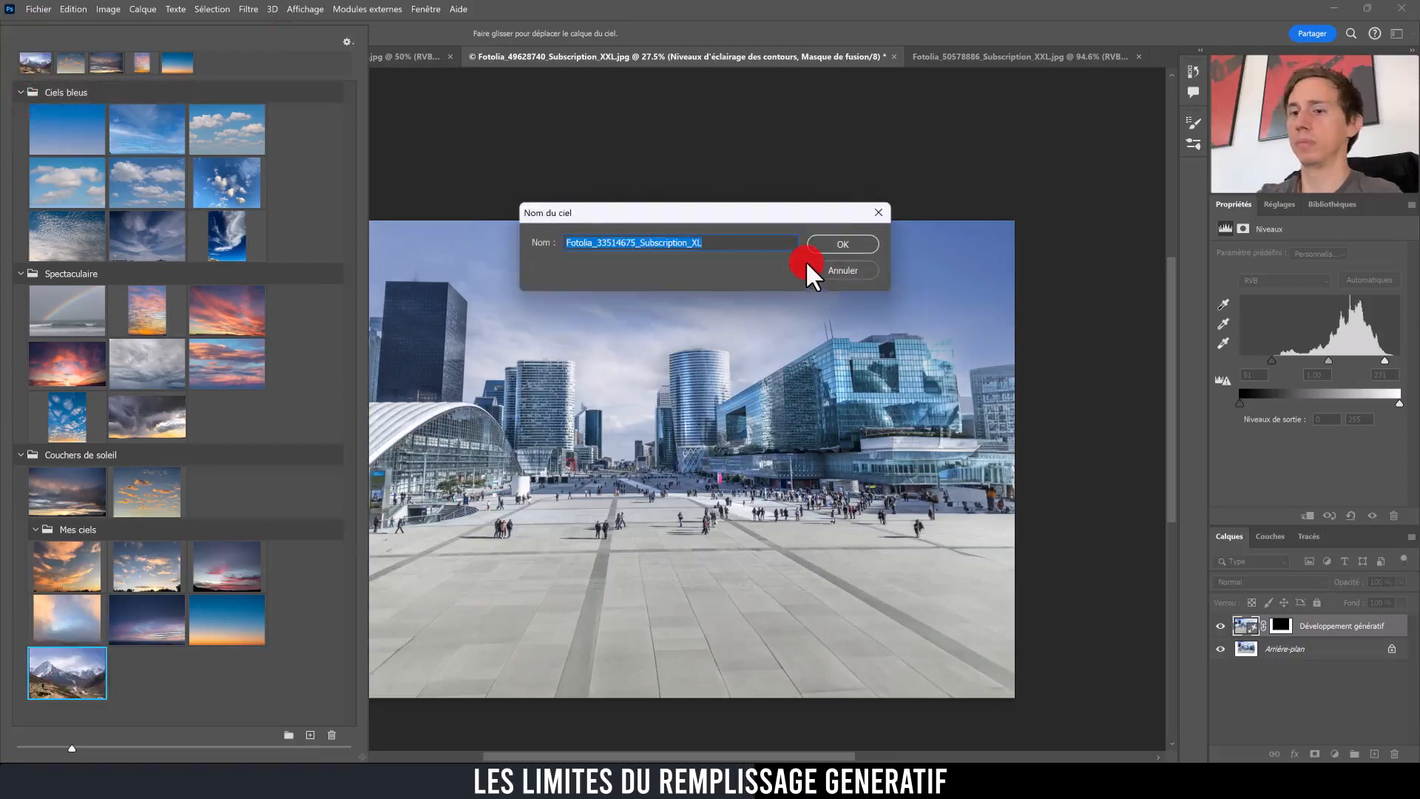
text(Ciel)
key(Return)
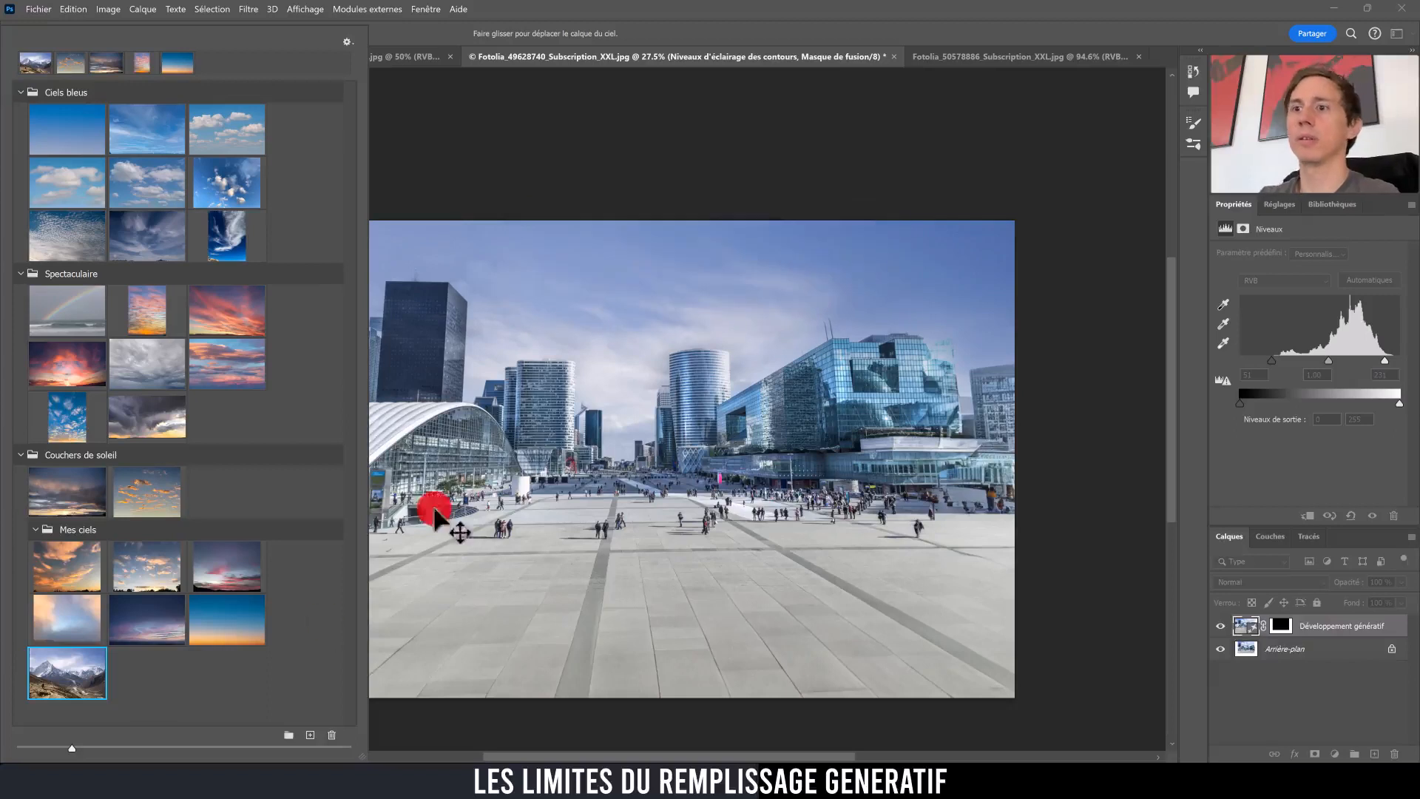
Set the replacement sky's edge shift to 9 and its scale to 91.
drag(361, 754, 158, 521)
drag(261, 219, 226, 165)
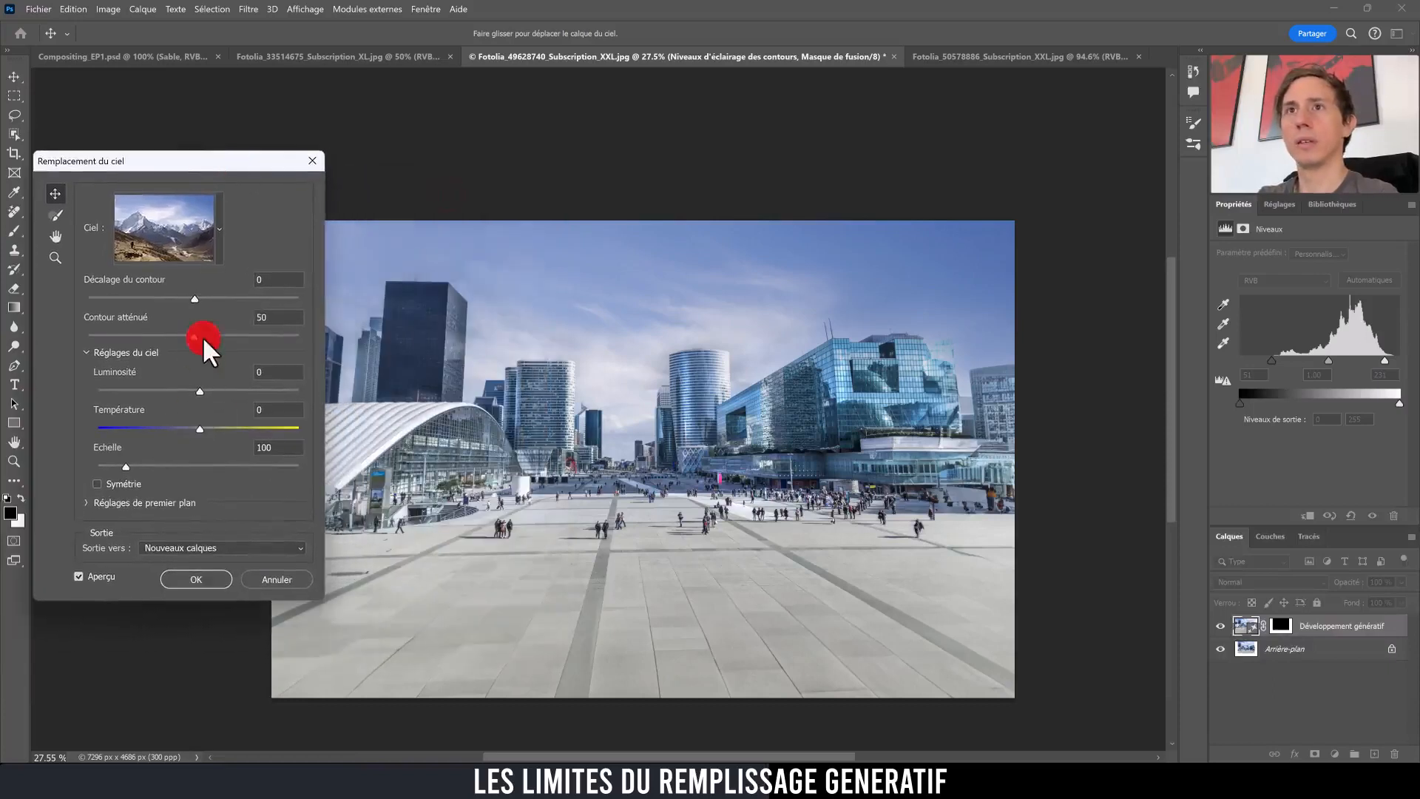
mouse_move(197, 304)
mouse_down()
mouse_move(234, 297)
mouse_move(114, 296)
mouse_move(248, 311)
mouse_move(200, 303)
mouse_up()
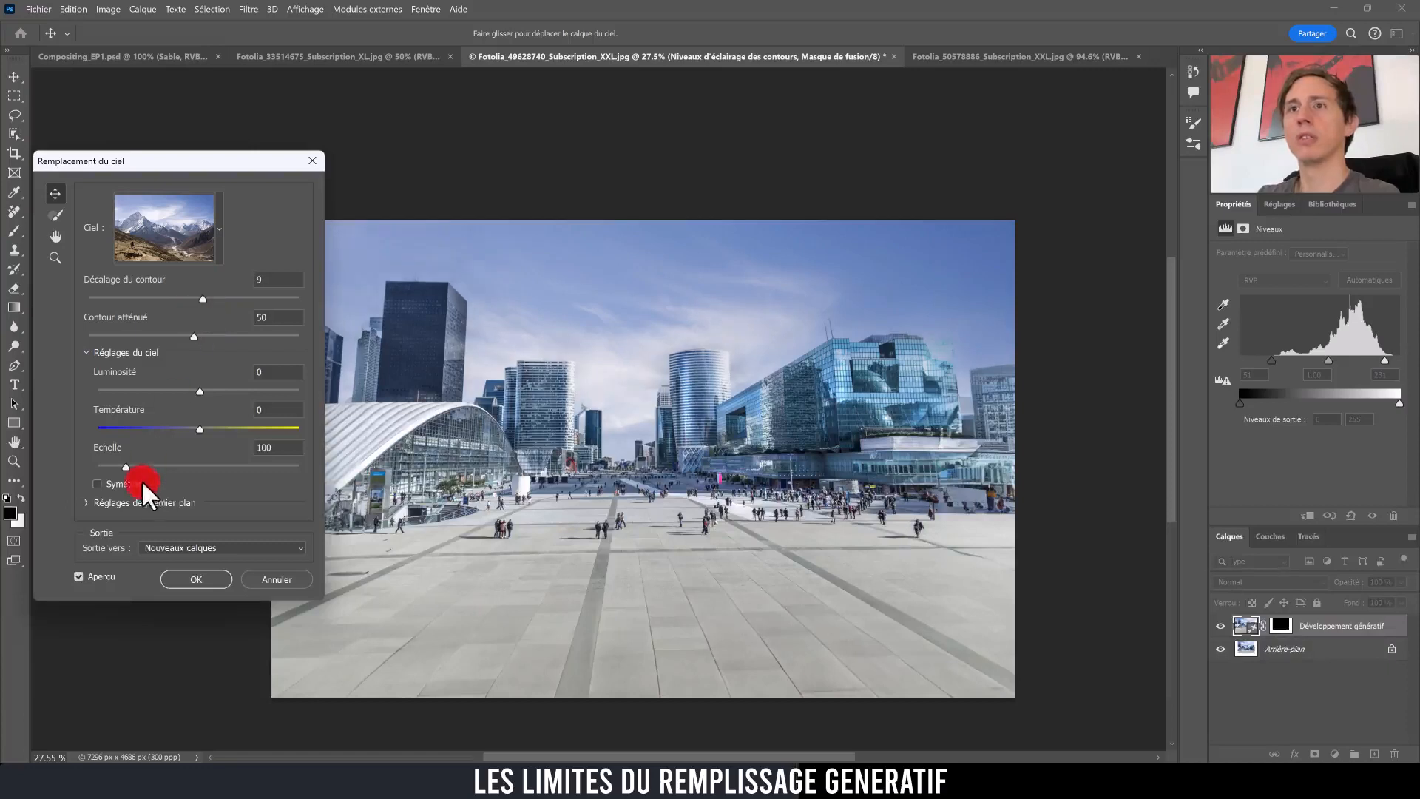
drag(155, 461, 122, 460)
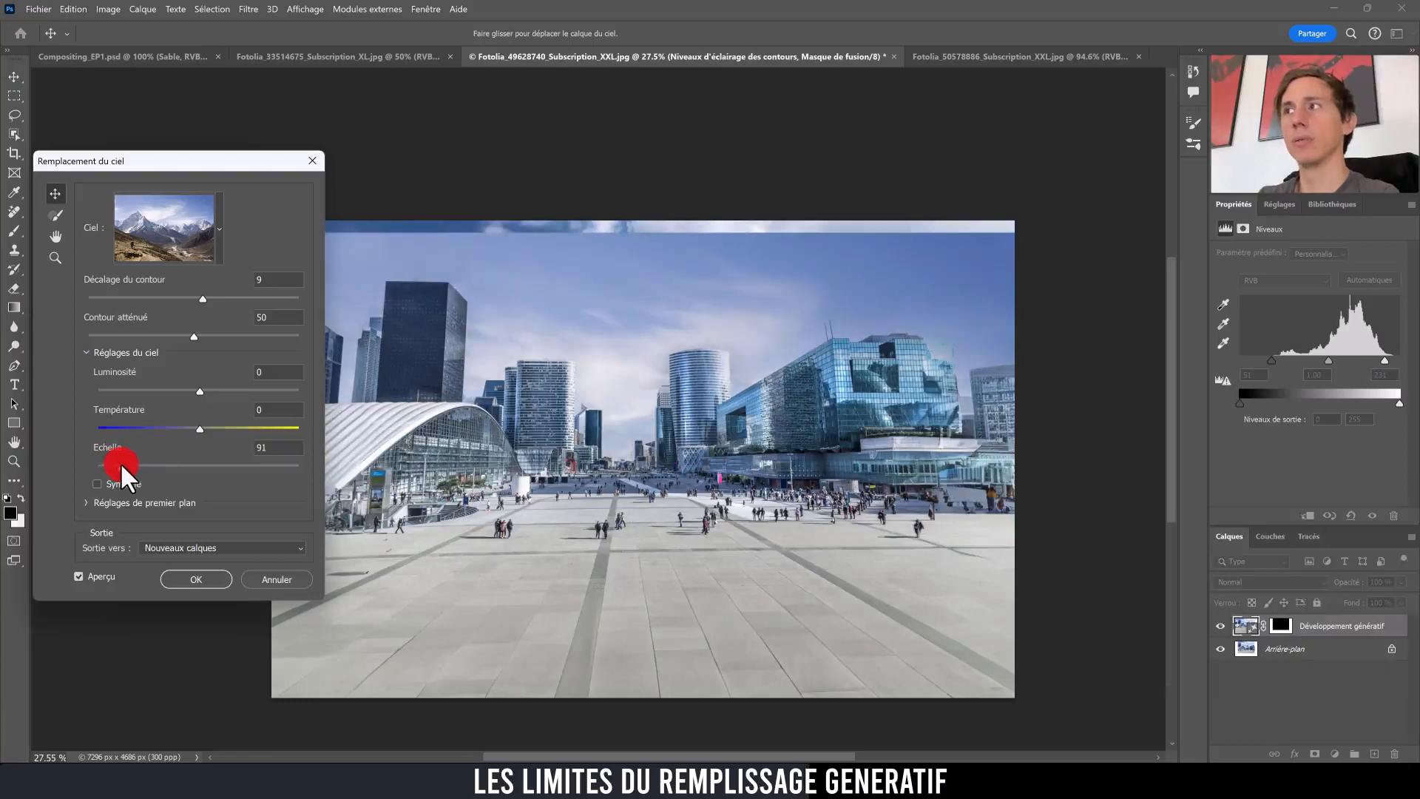
drag(235, 158, 267, 92)
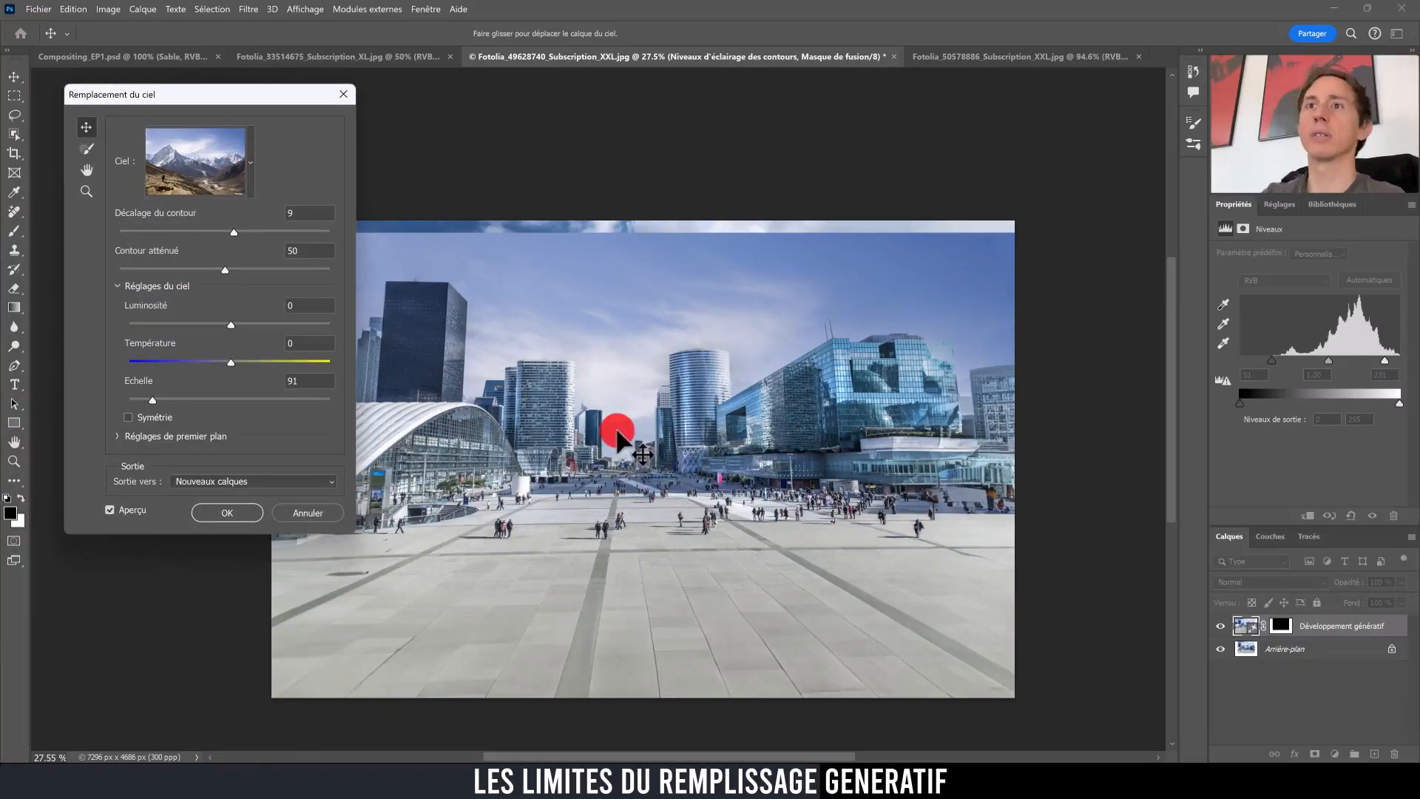
Flip the mountain sky horizontally and apply the sky replacement as new layers.
click(115, 436)
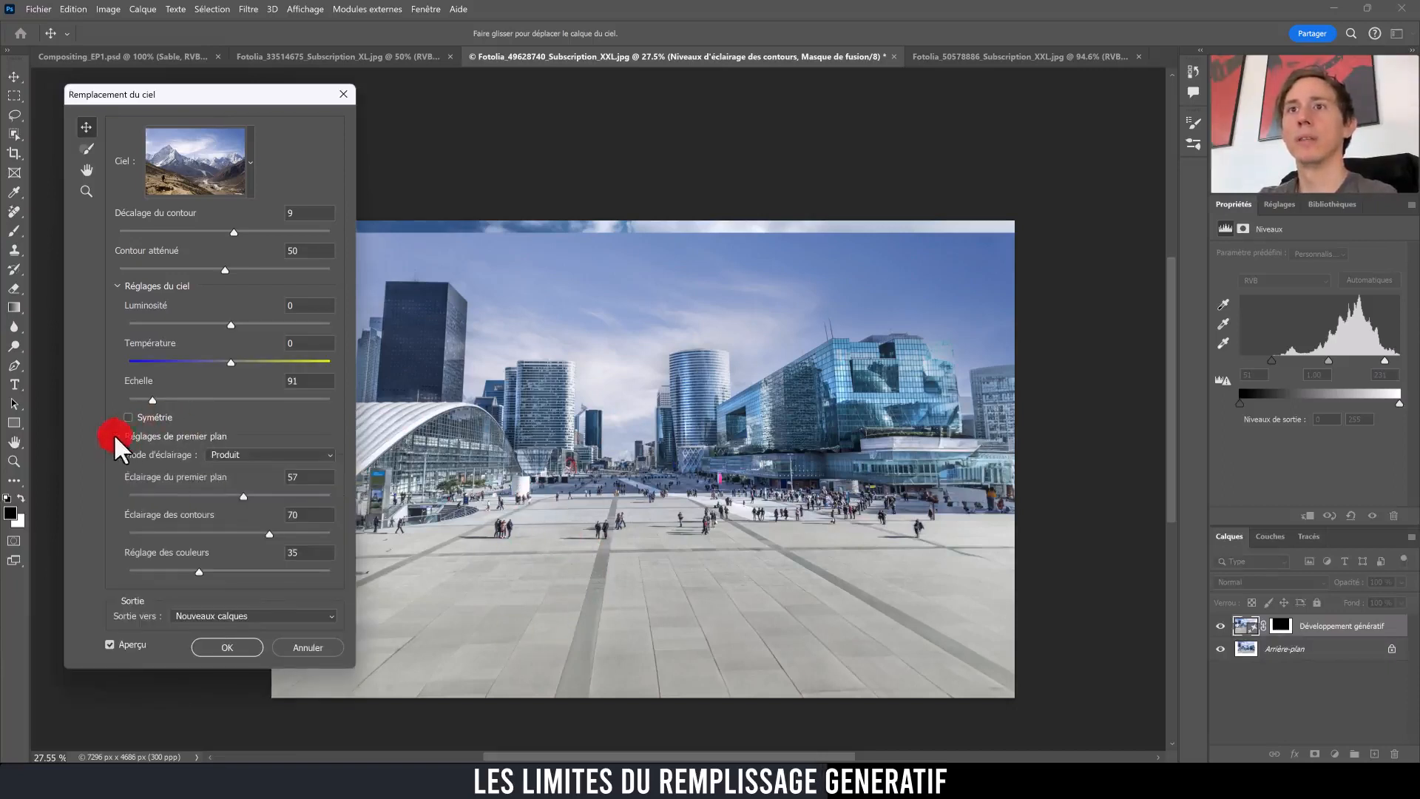
click(116, 437)
click(130, 417)
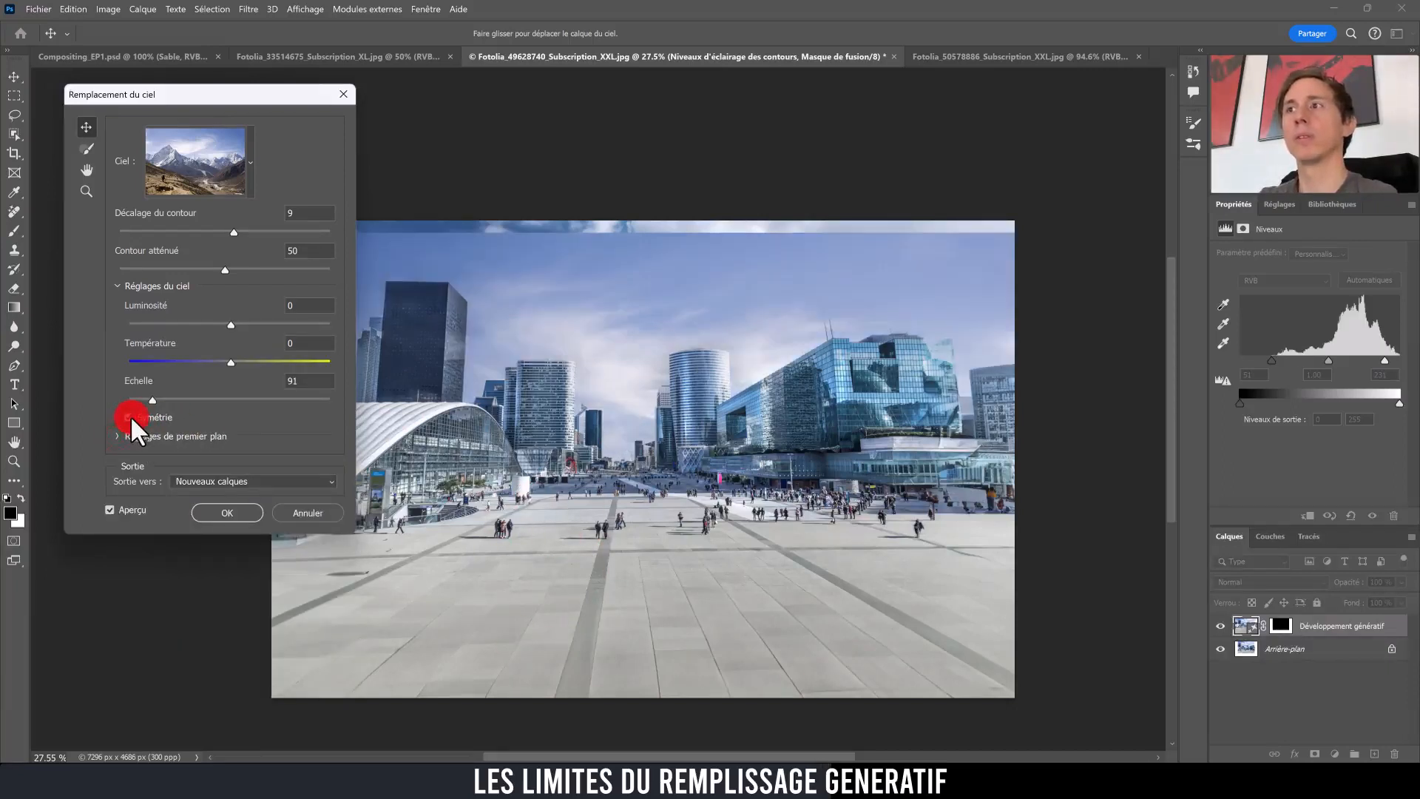
click(130, 417)
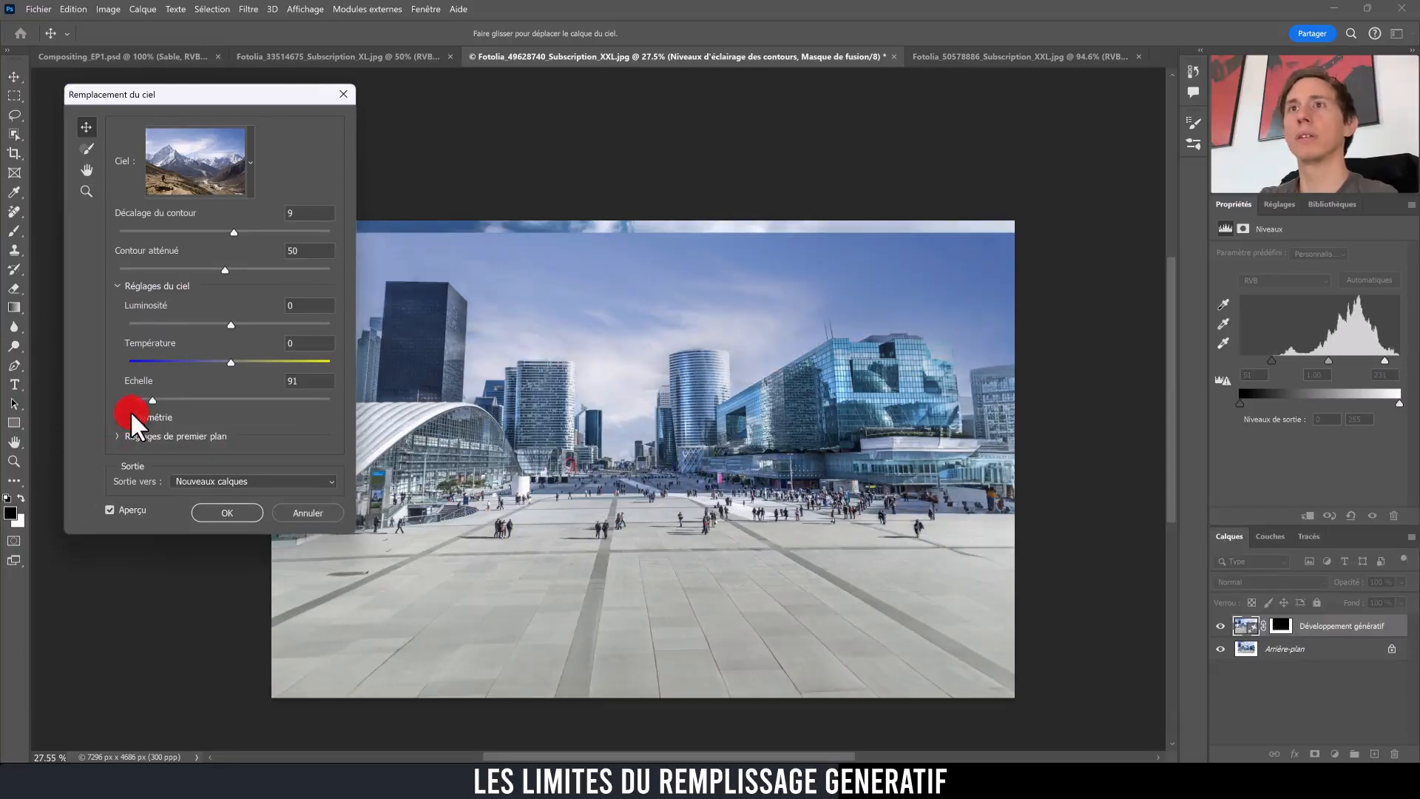
click(130, 417)
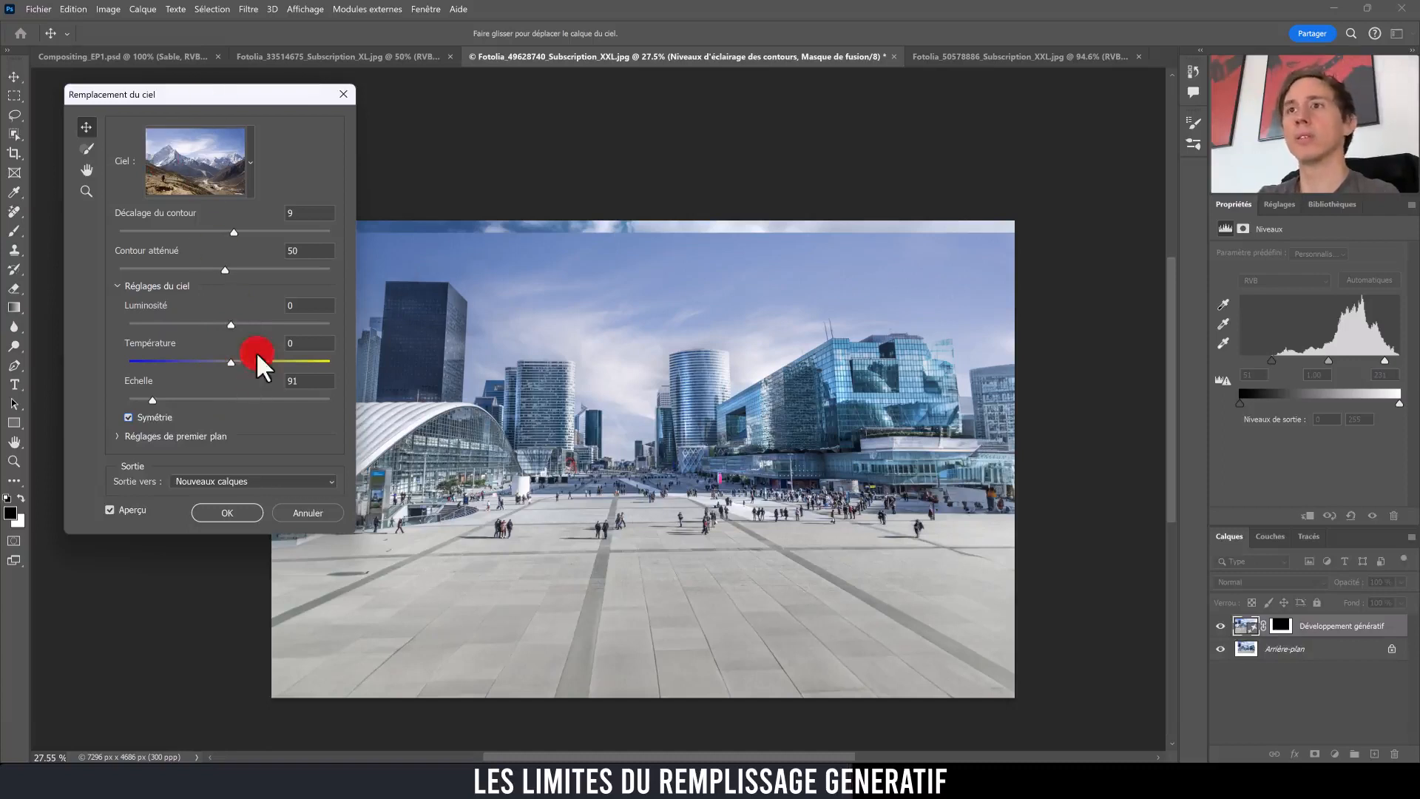
click(293, 485)
click(212, 485)
click(229, 513)
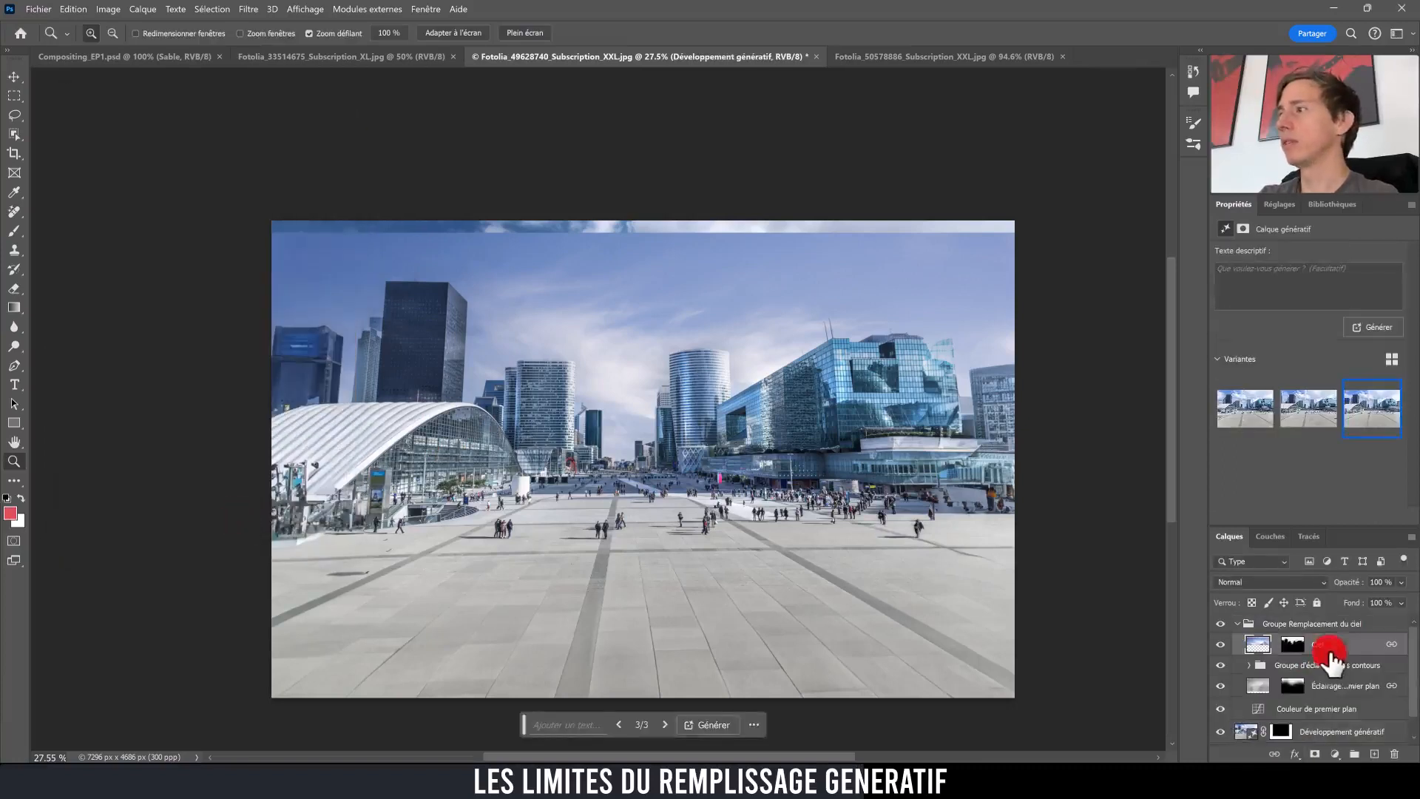
Inspect the Ciel layer's mask on its own and return to the normal image display.
click(1320, 647)
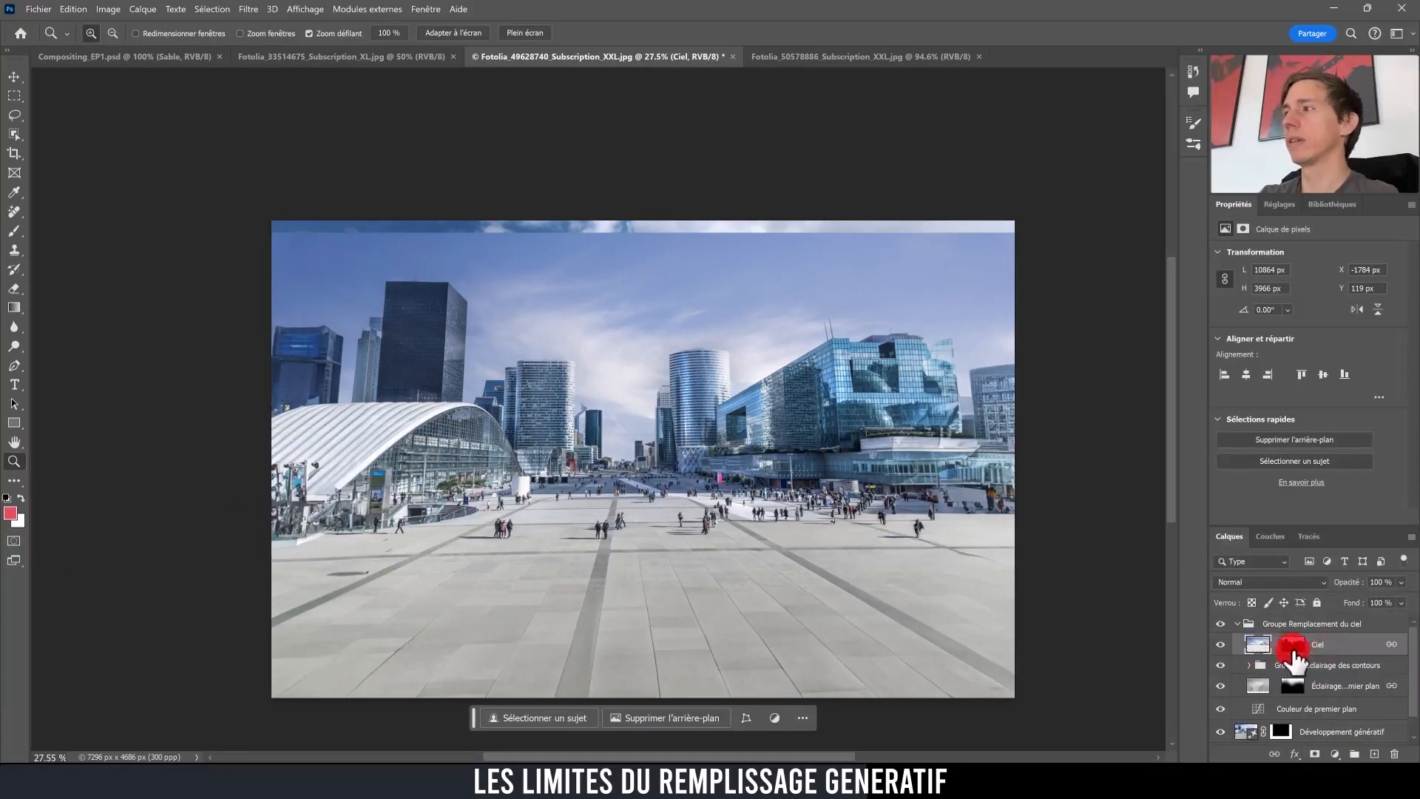
alt+click(1291, 647)
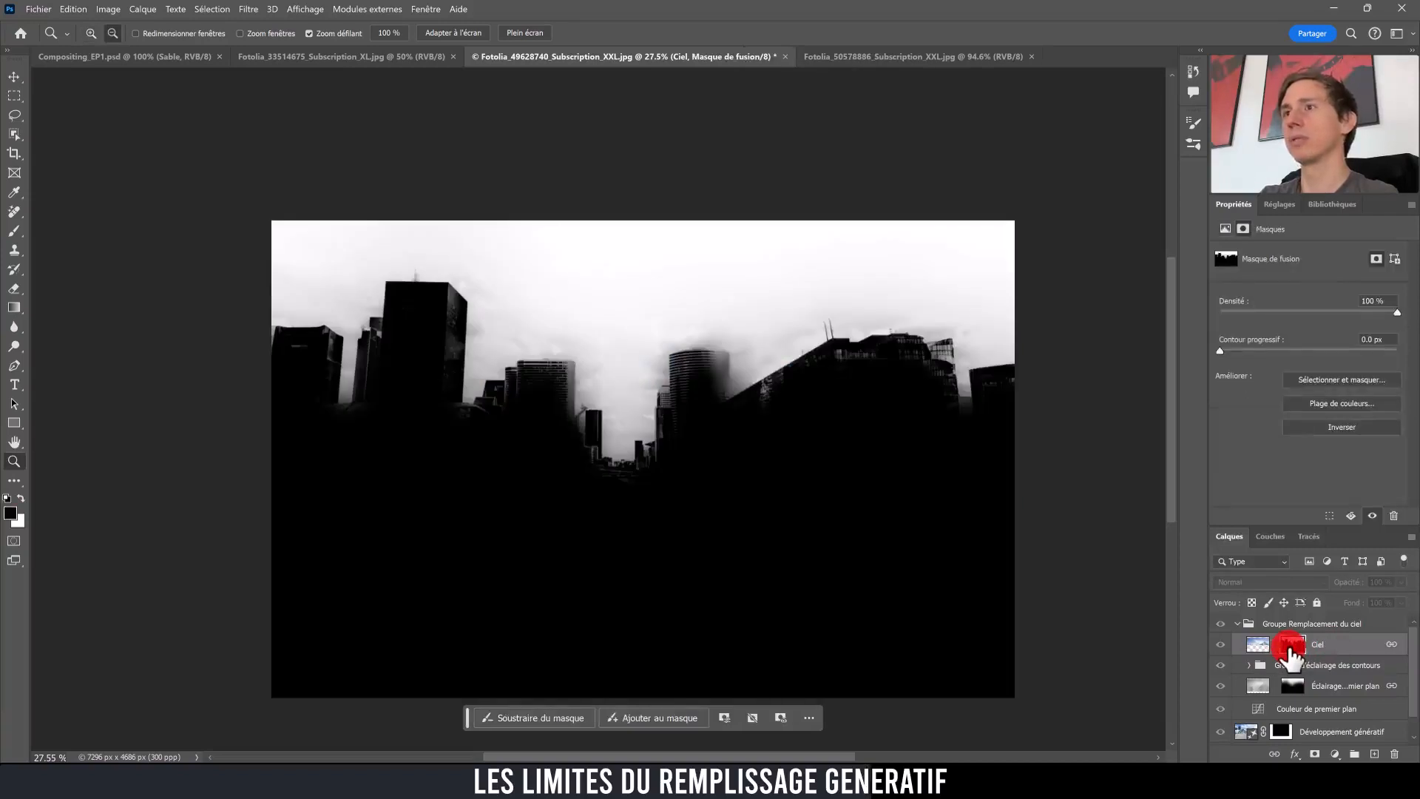
alt+click(1290, 646)
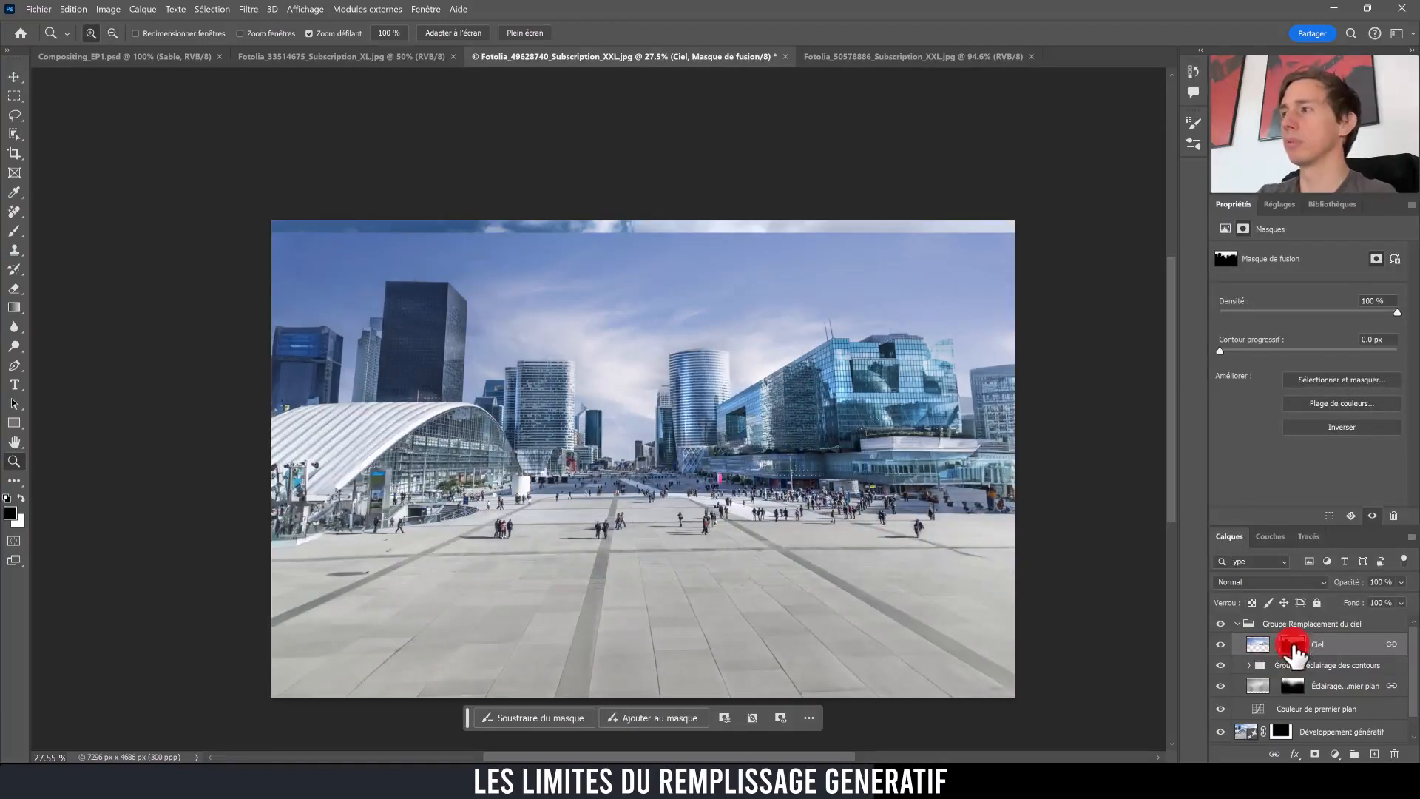
Try to move the Ciel layer's picture up by about 370 px to cover the gap above the sky.
click(1266, 649)
key(v)
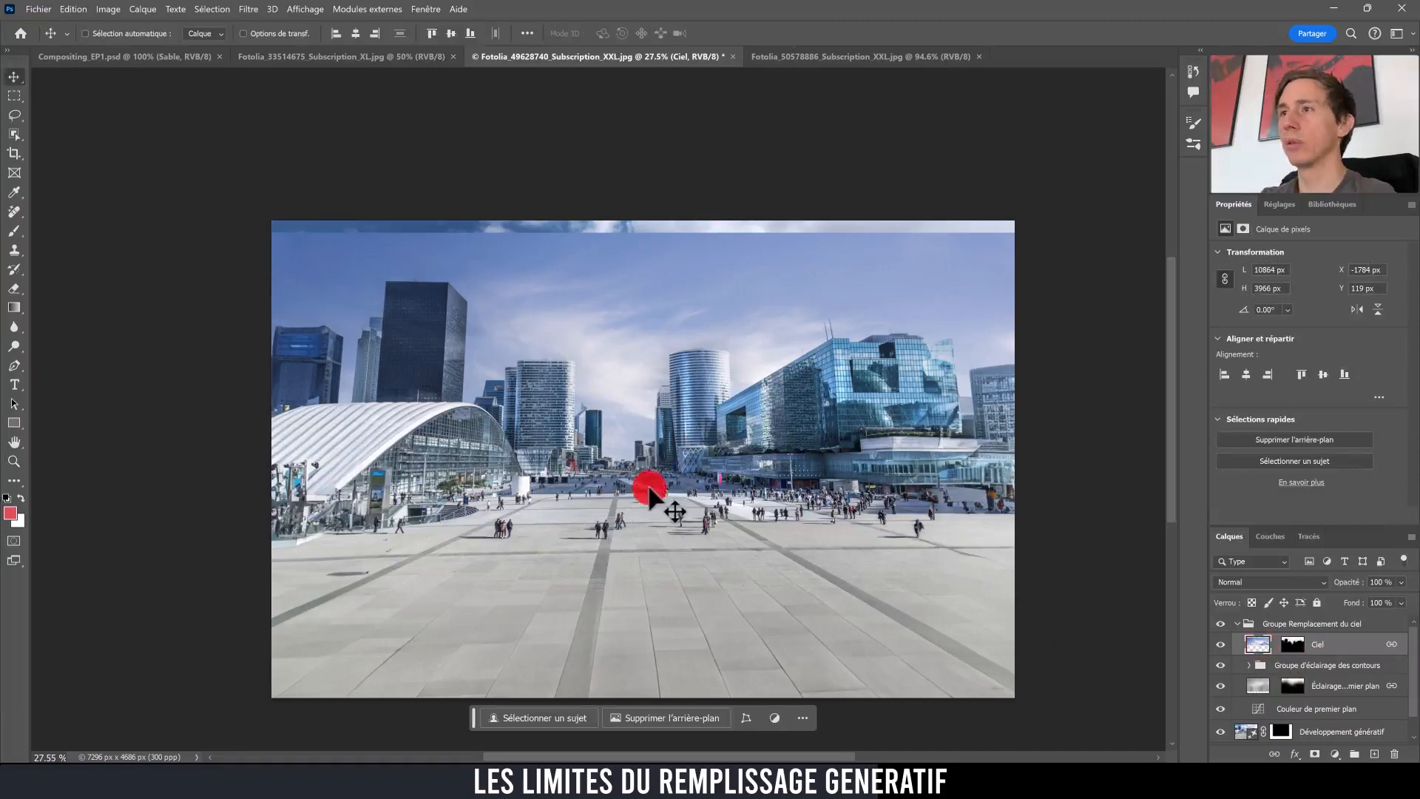
drag(639, 444, 648, 385)
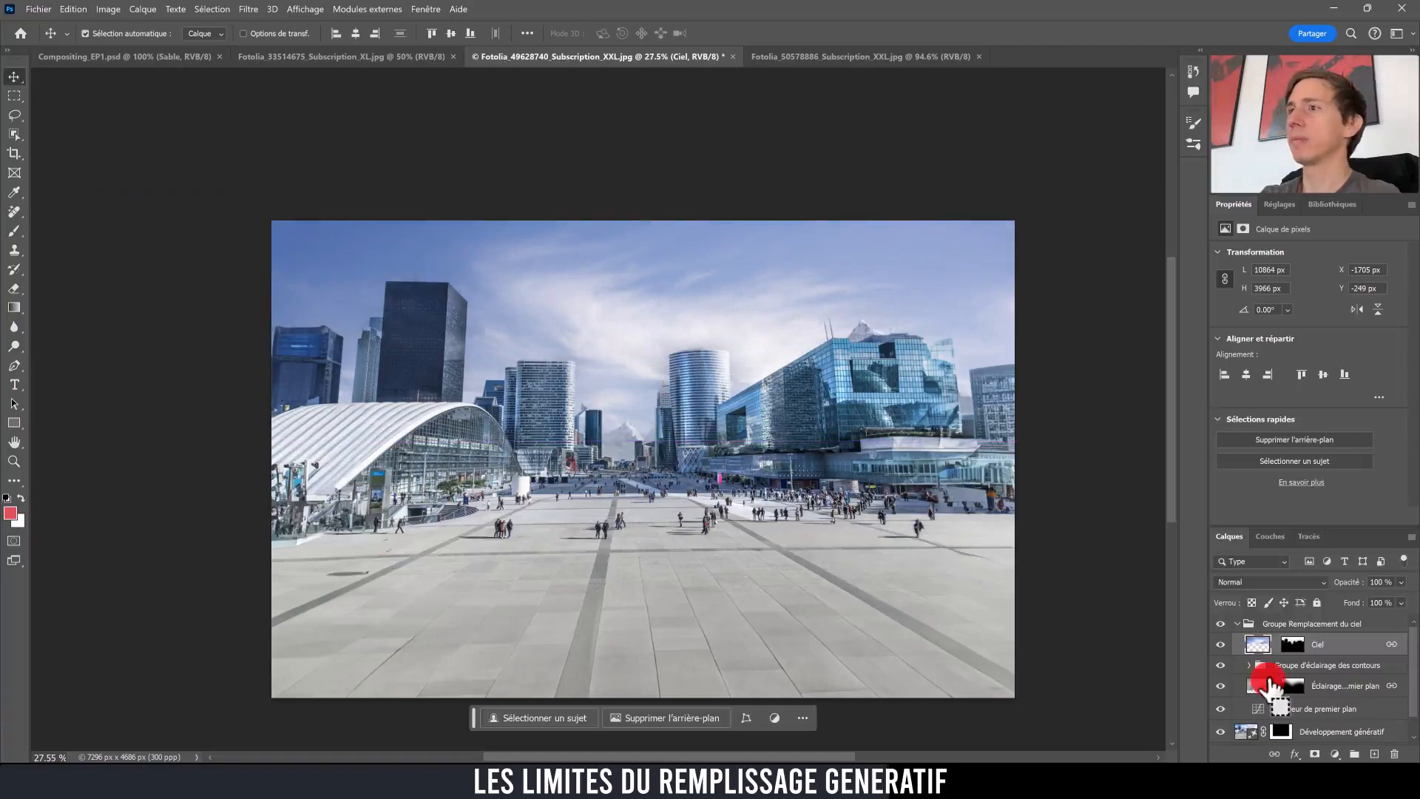
key(ctrl+z)
key(ctrl+0)
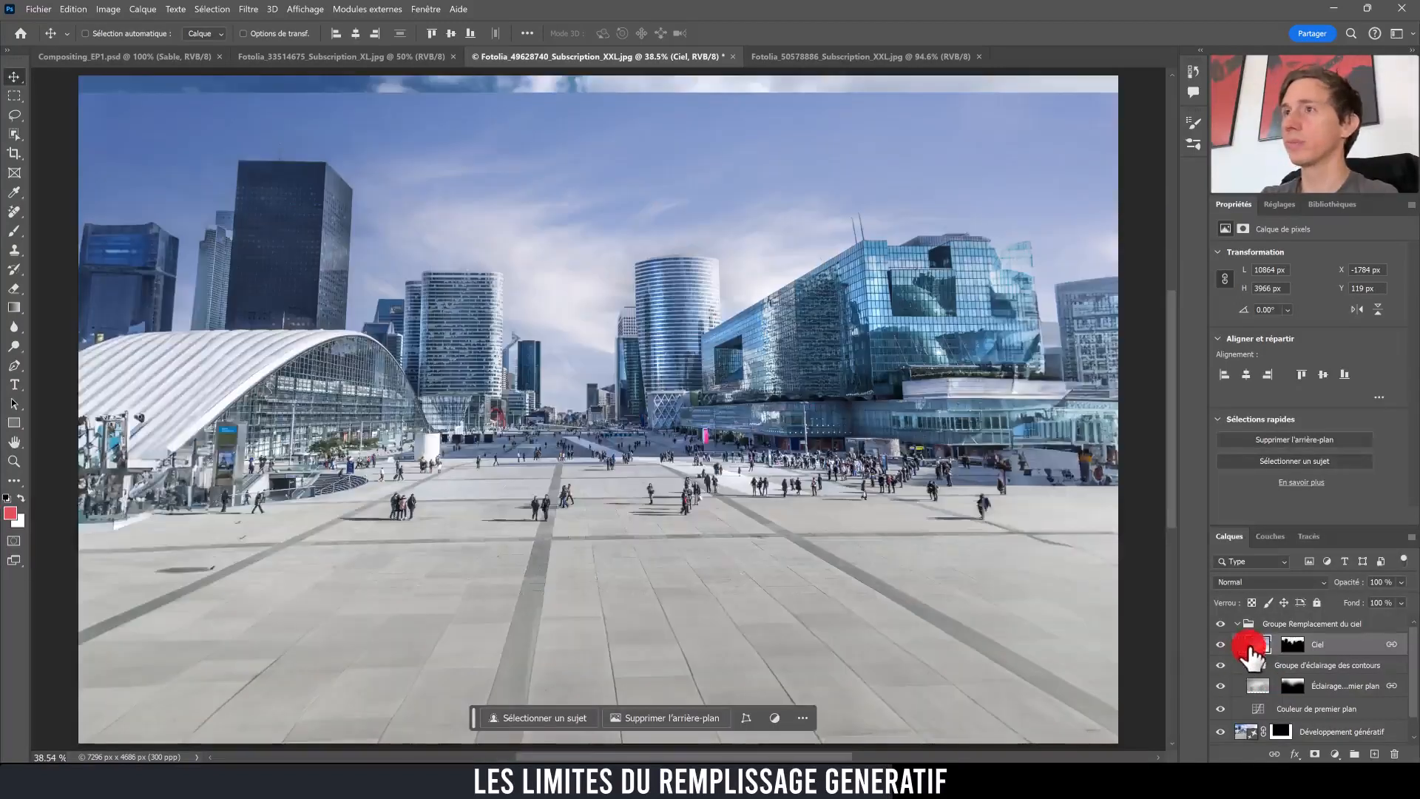
Isolate the Ciel layer with its mask disabled to examine the full sky picture, and display the mask alone.
alt+click(1220, 644)
right_click(1293, 644)
click(1261, 518)
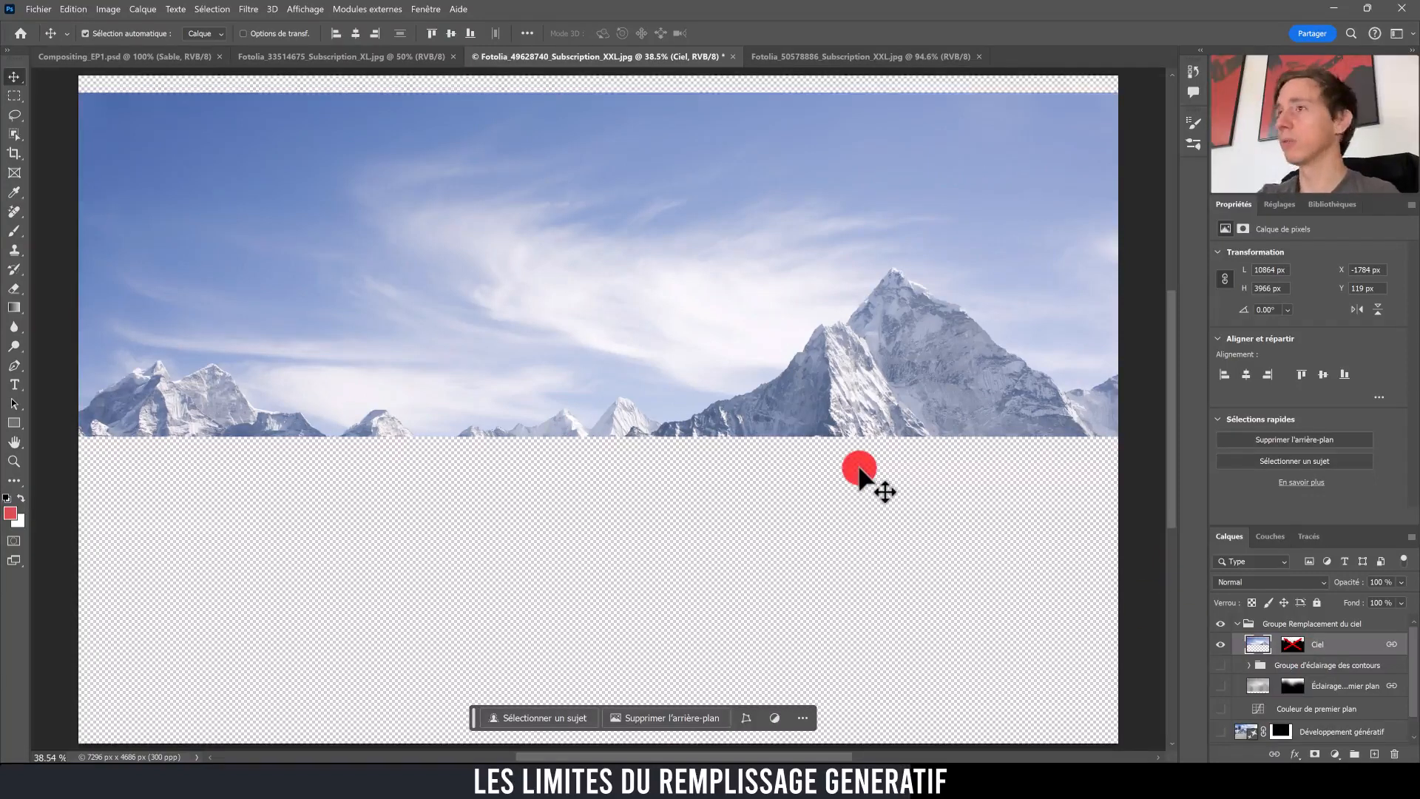
key(ctrl+minus)
key(ctrl+minus)
alt+click(1295, 644)
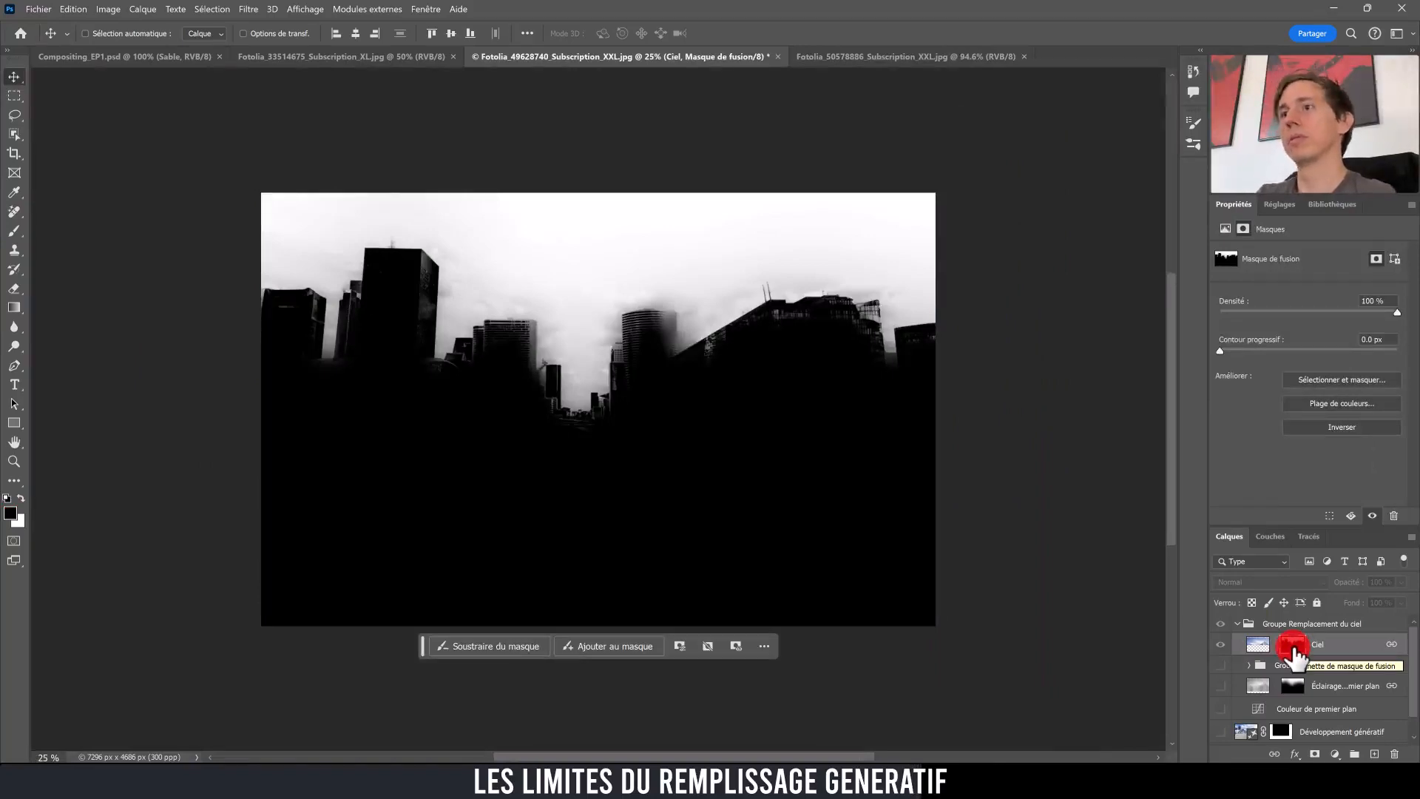
click(73, 9)
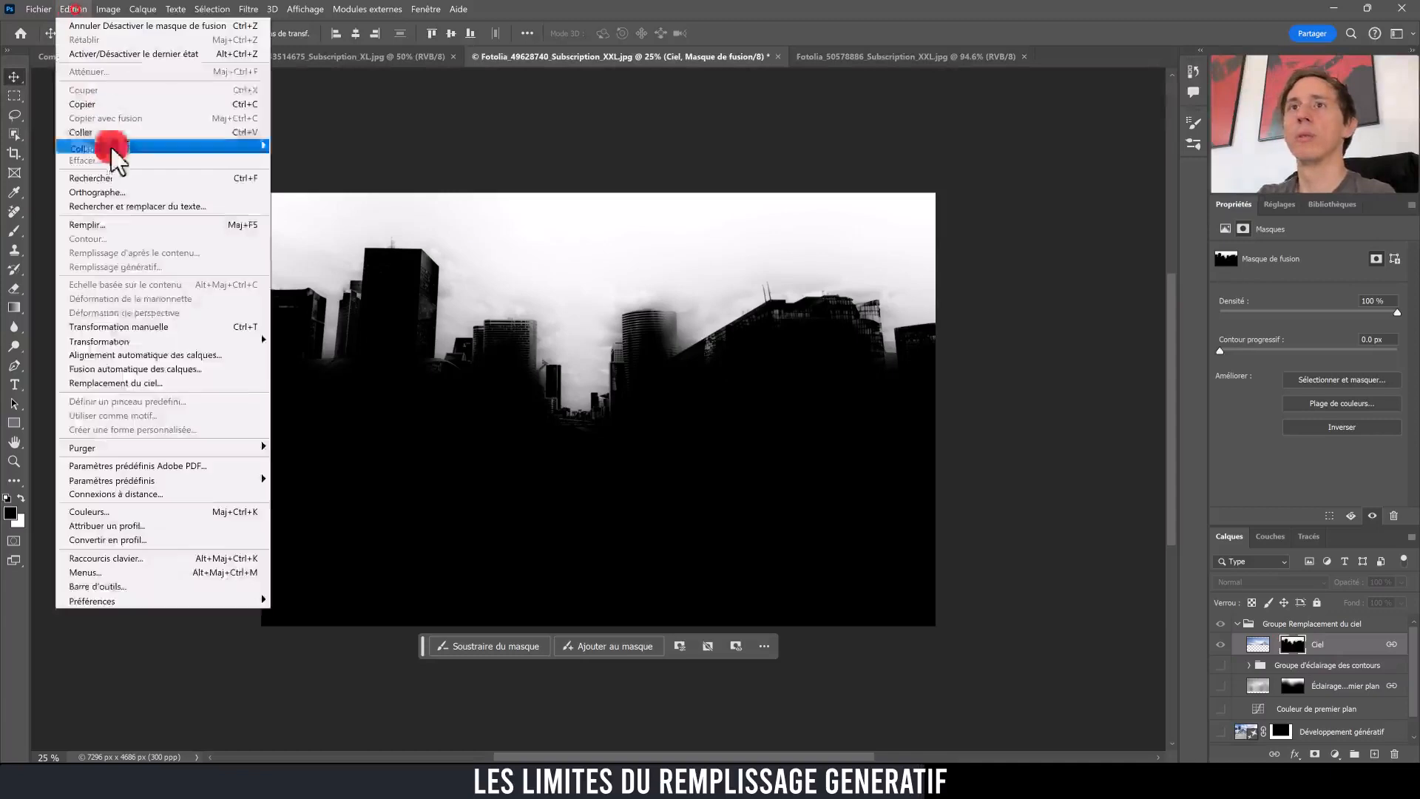
click(131, 383)
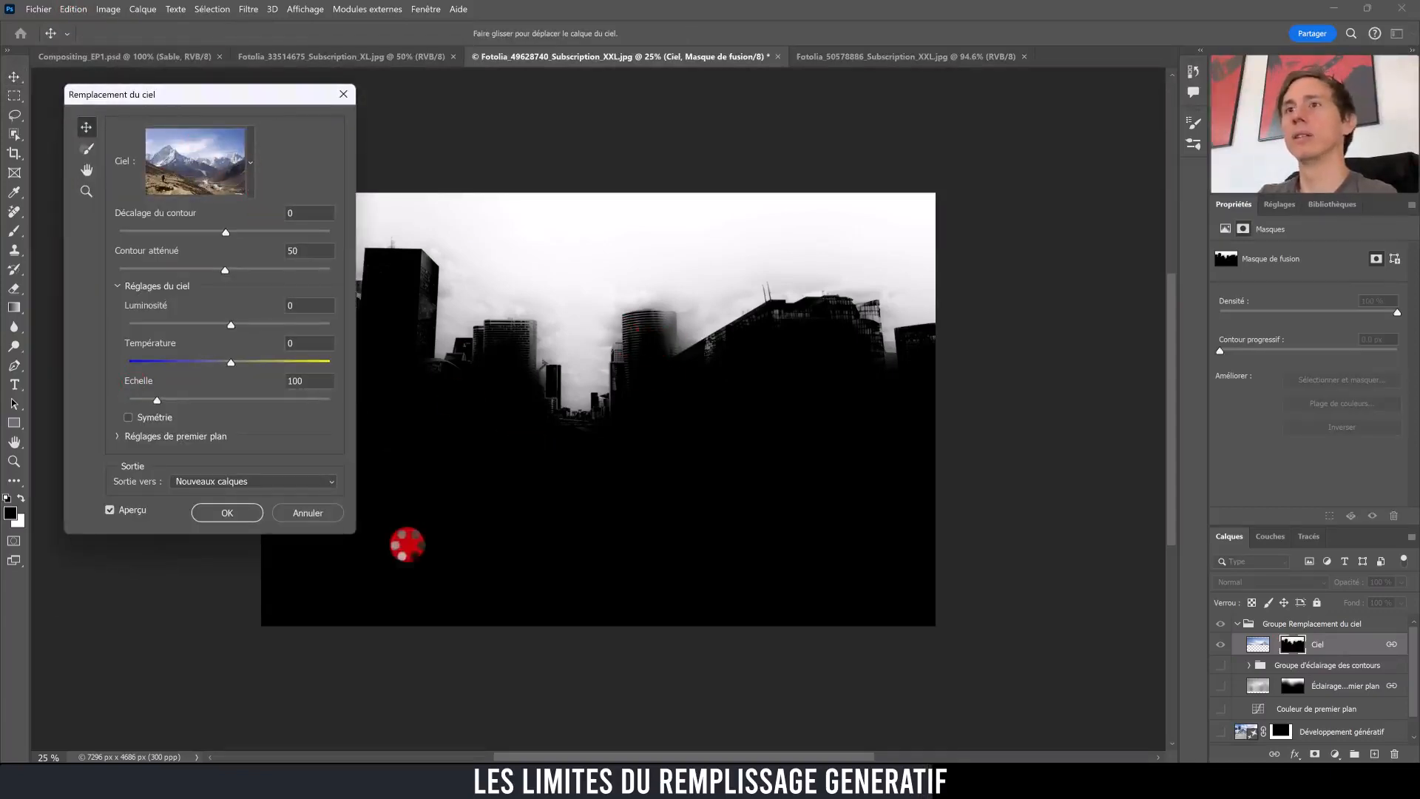
click(316, 515)
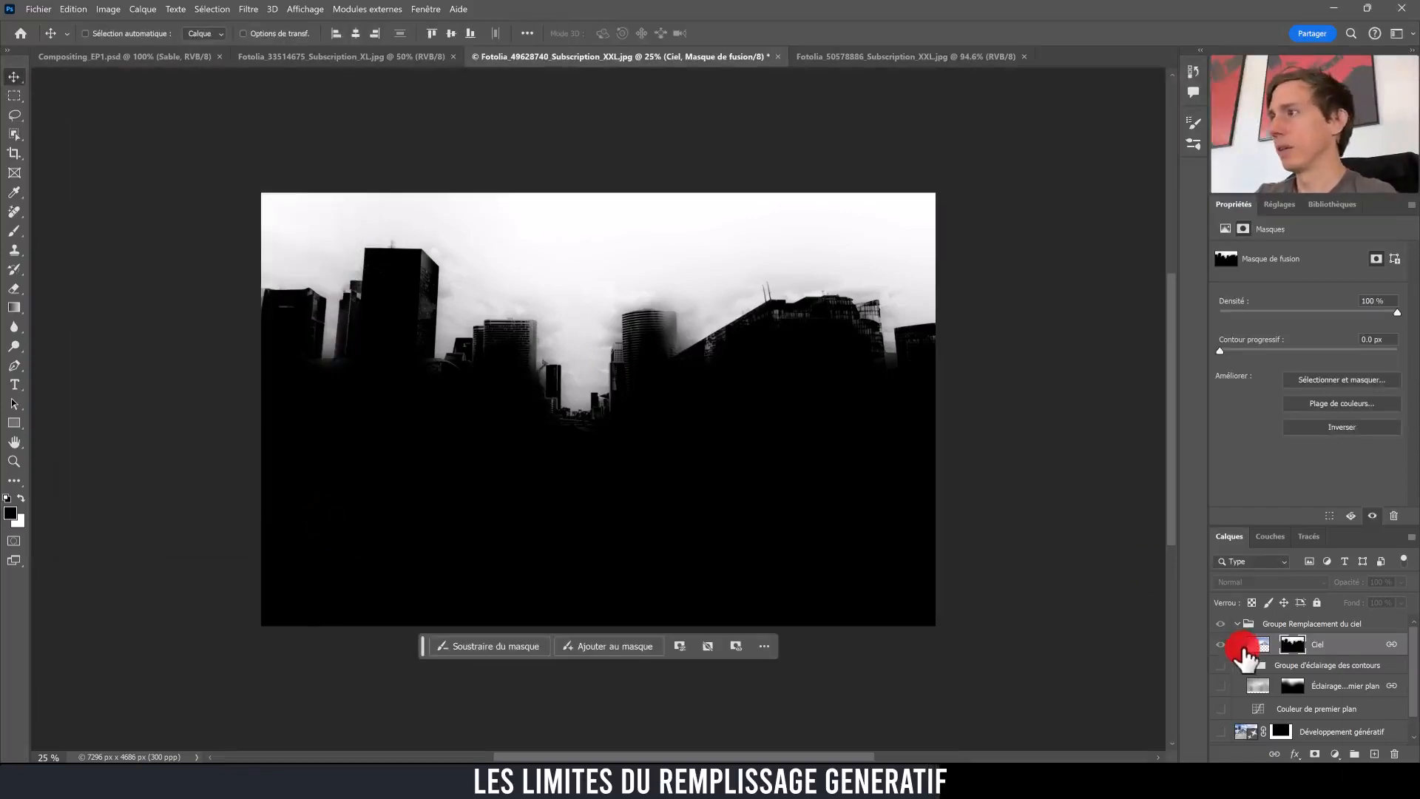
View the mountain photo and the Compositing_EP1.psd document, and return to the city square photo.
click(1291, 644)
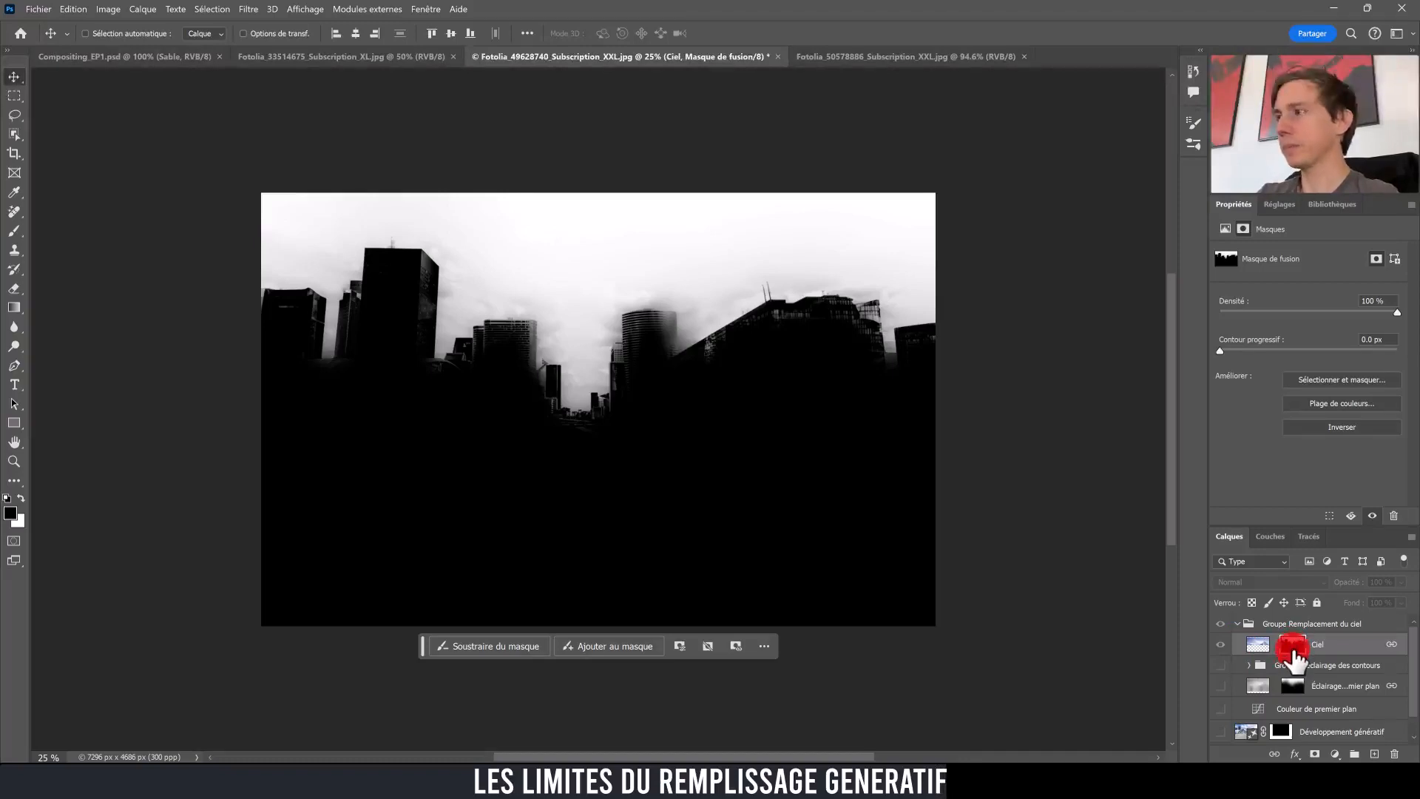
click(374, 57)
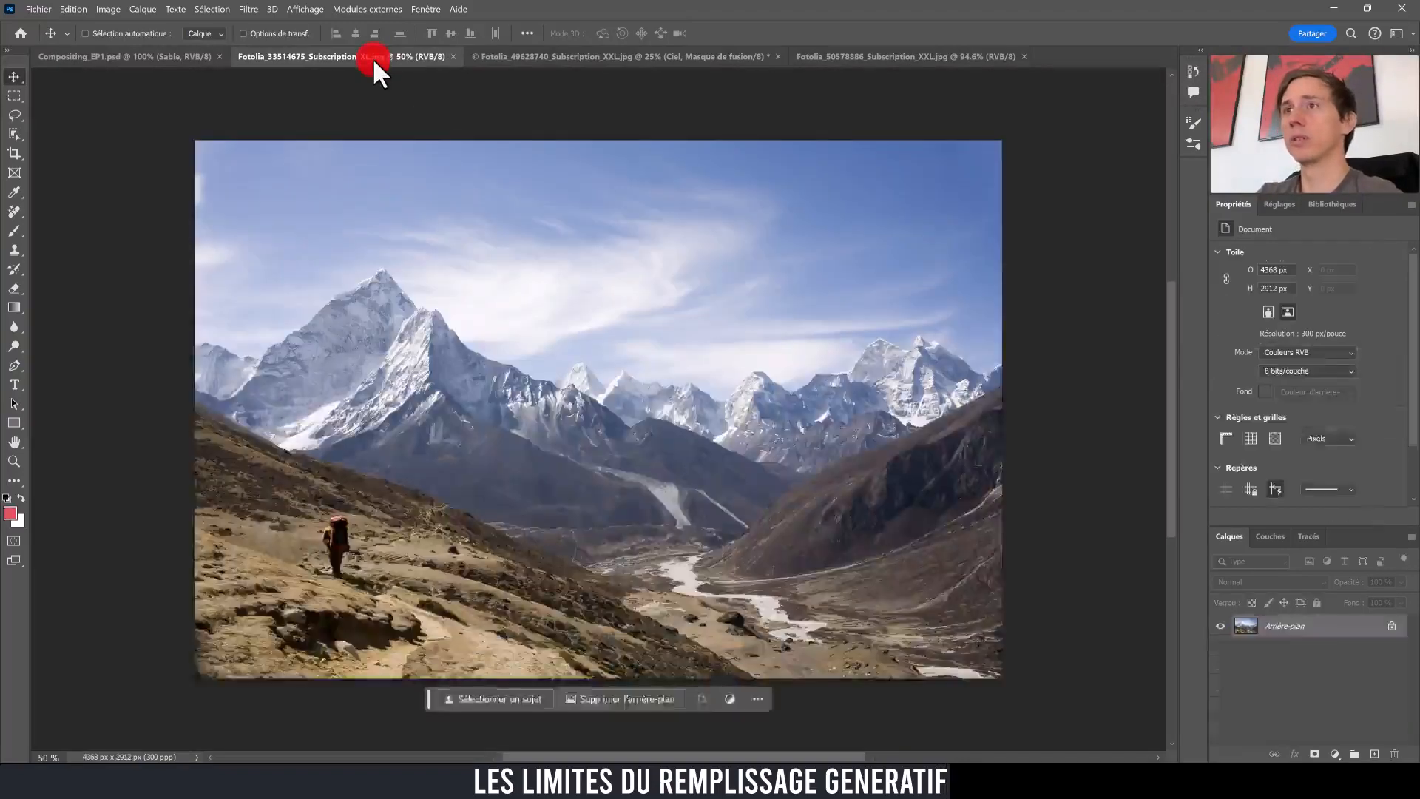
click(190, 59)
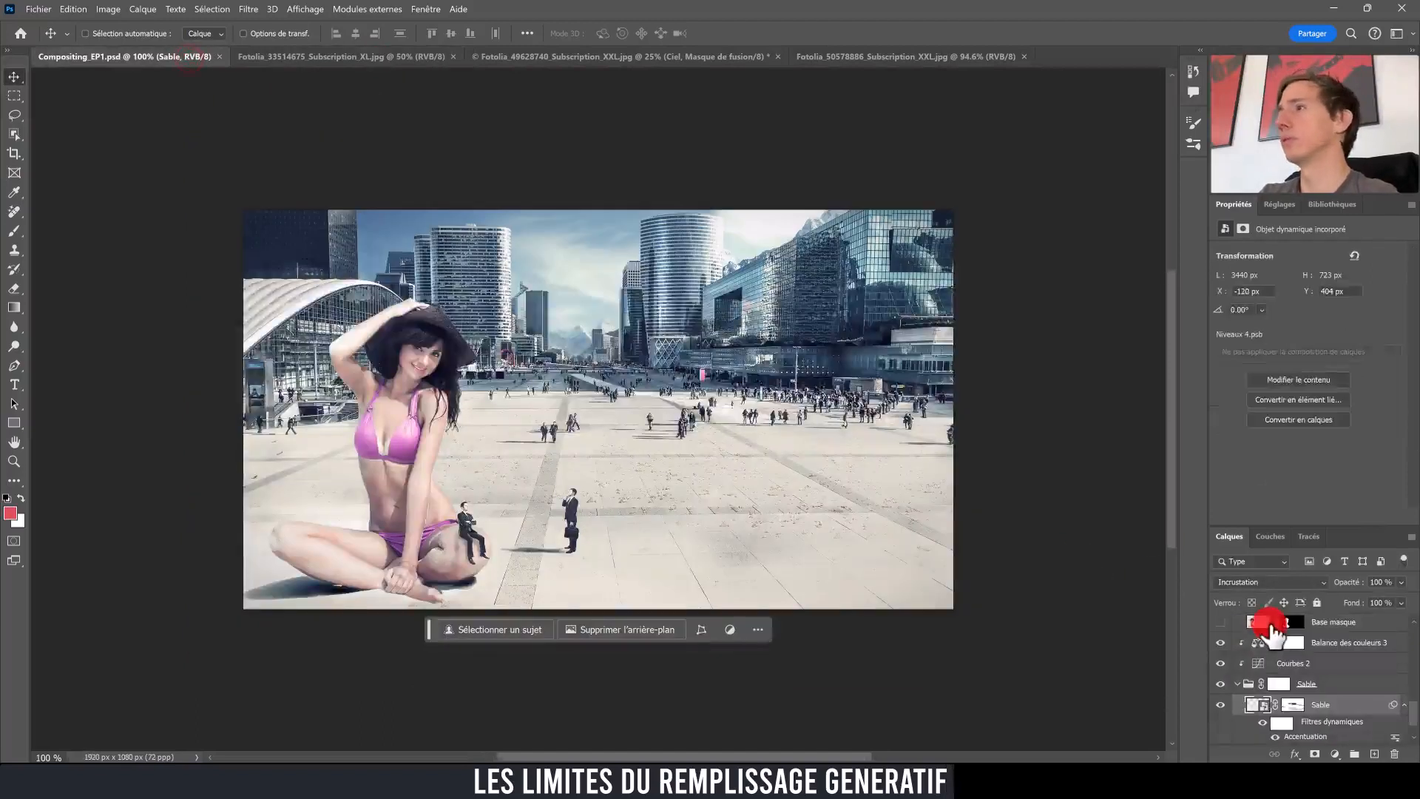
click(579, 57)
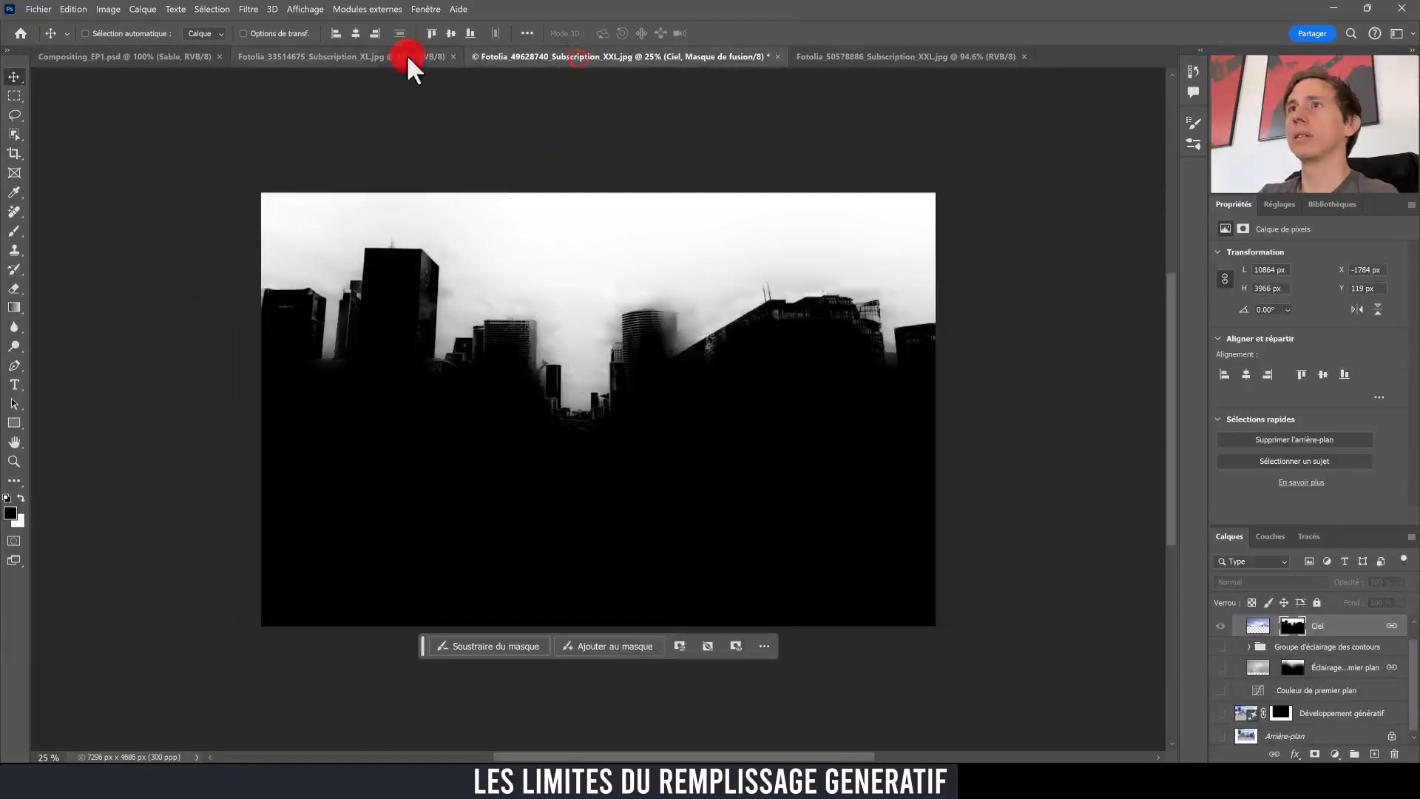
Hide the Ciel layer and show the generative expand layer and the background again.
click(1290, 628)
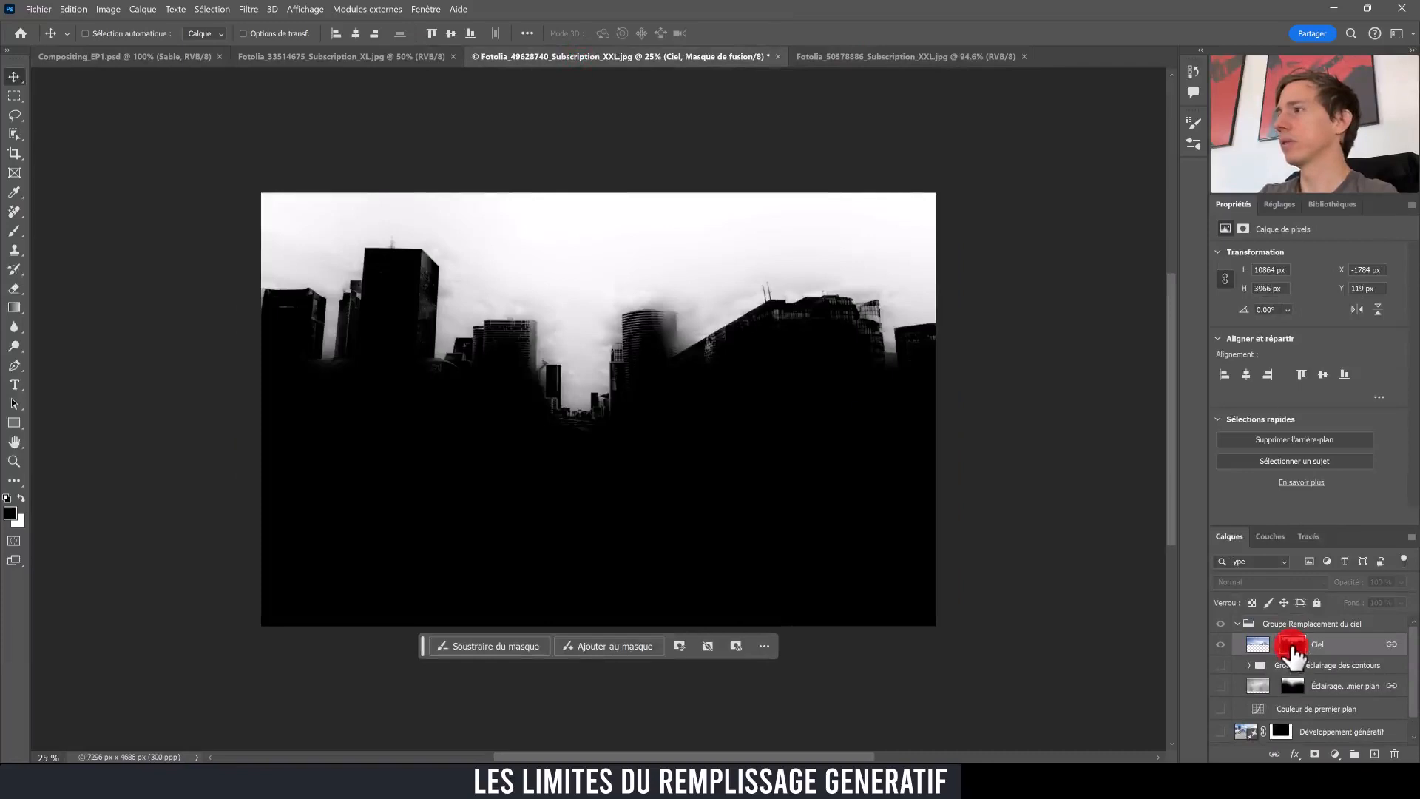
click(1290, 644)
click(1223, 640)
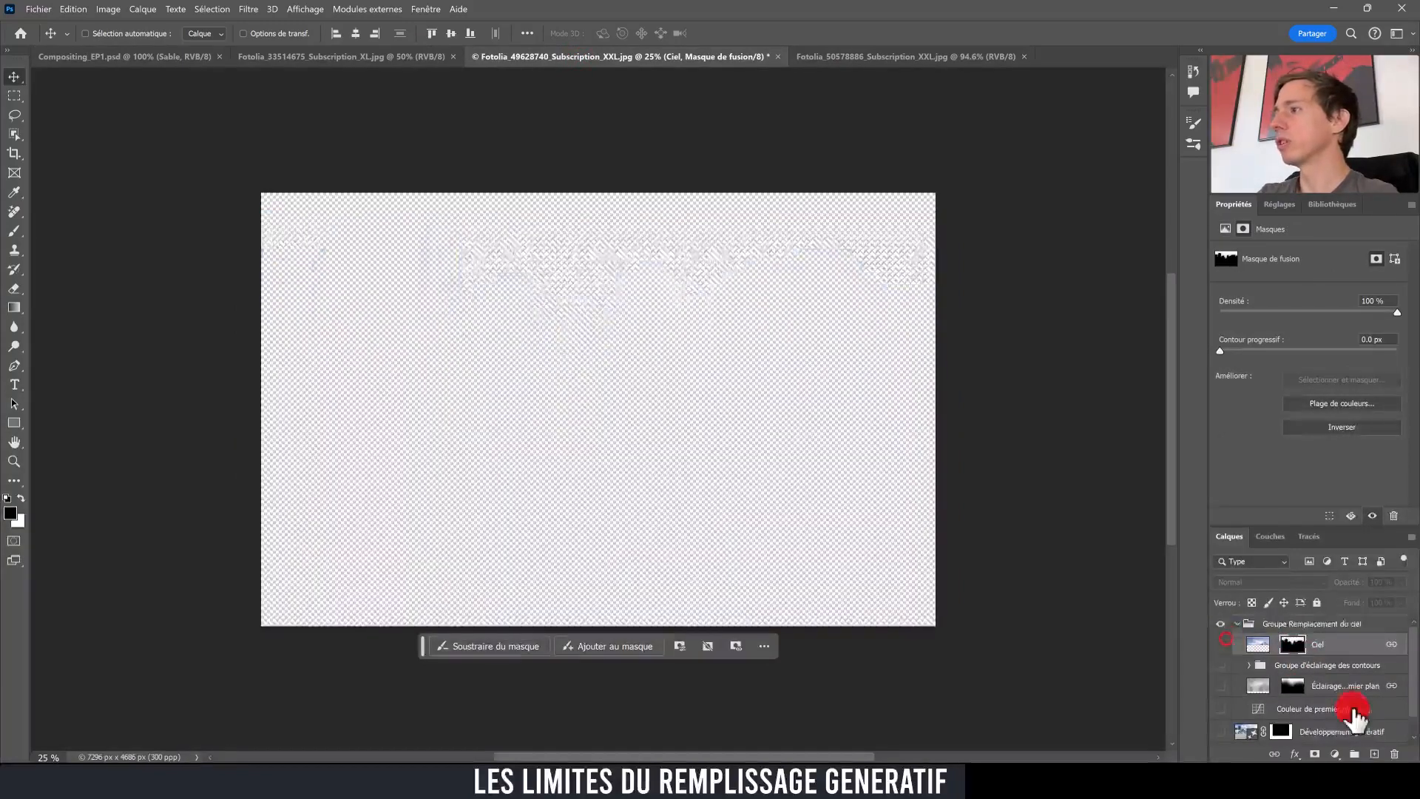
scroll(1353, 714, down, 1)
click(1221, 712)
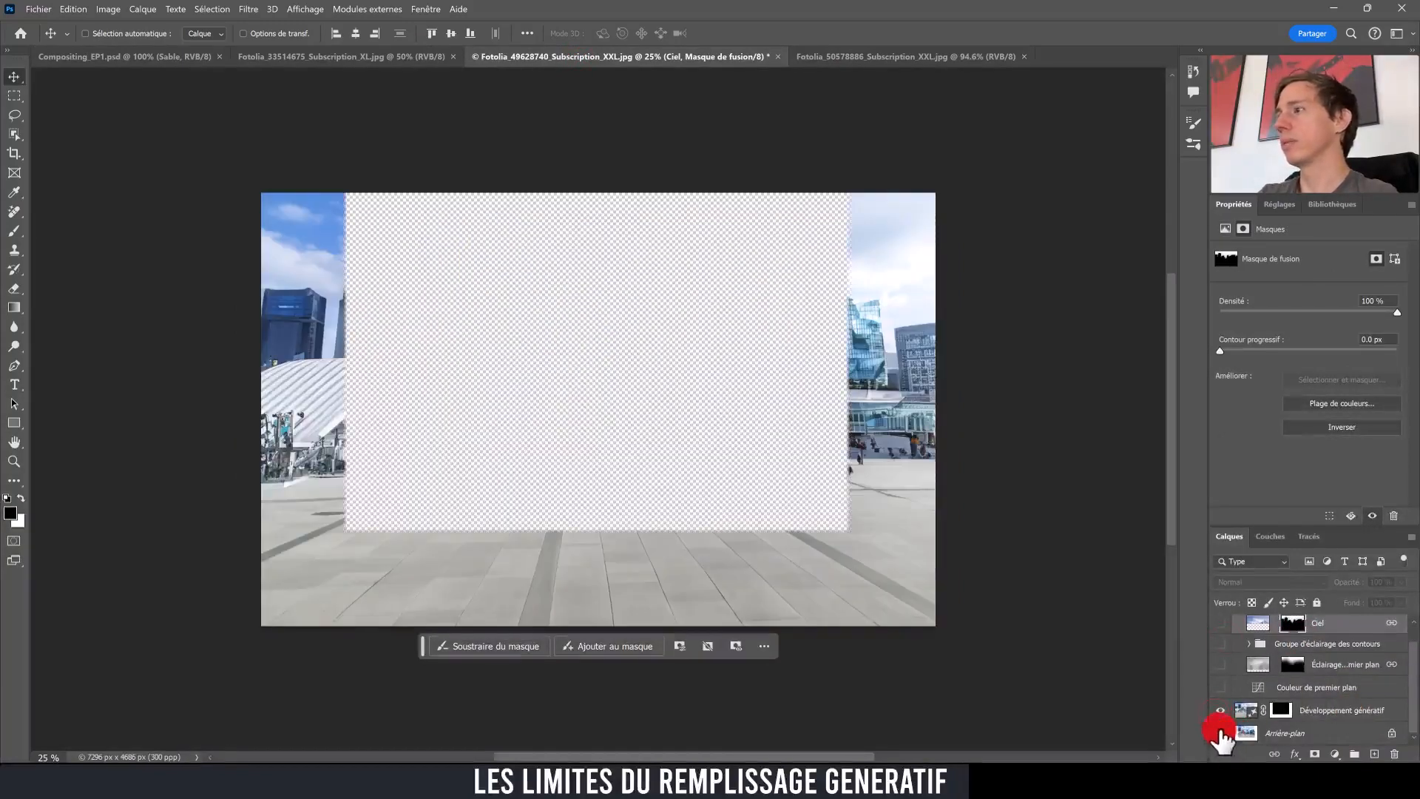
click(1220, 733)
scroll(1339, 710, up, 1)
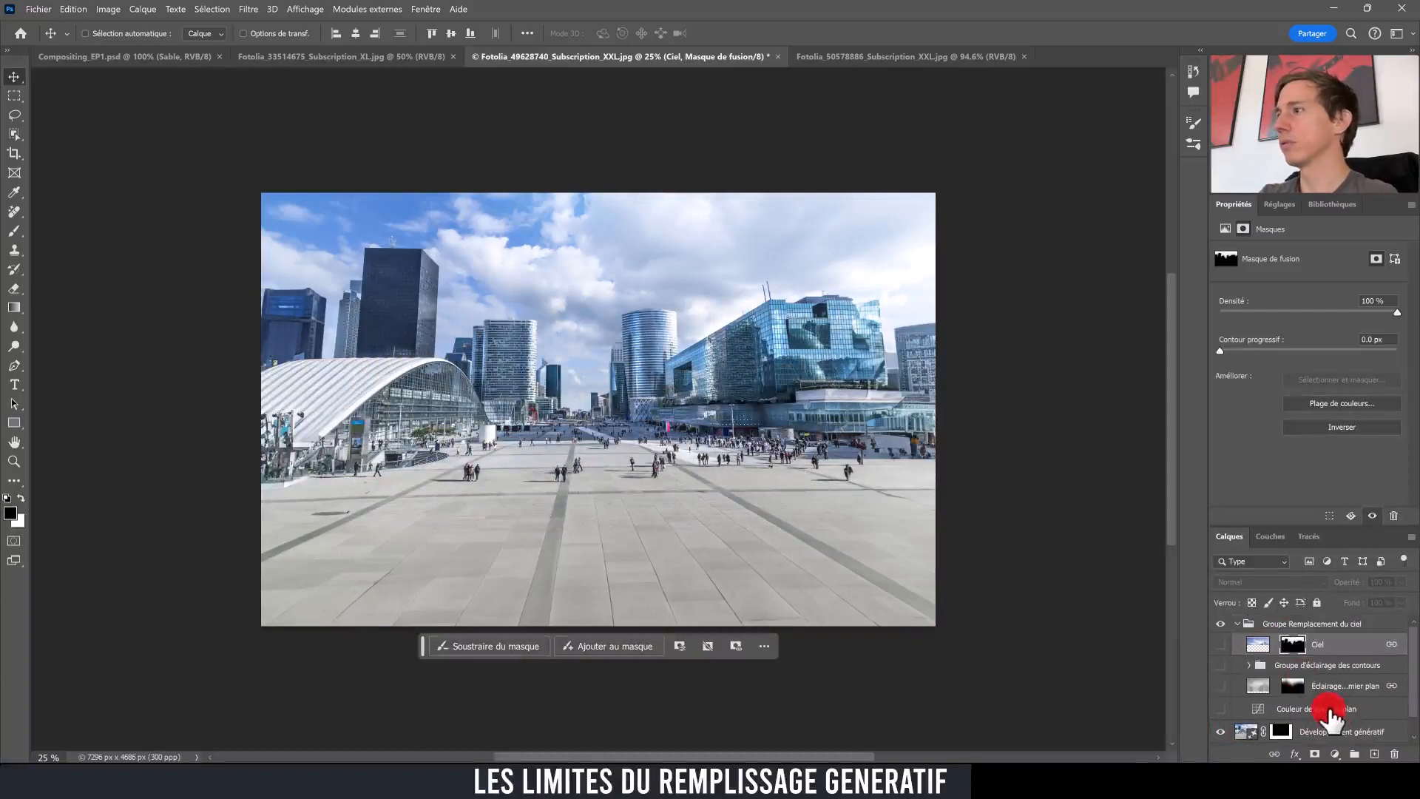
Unlock the background so it becomes a regular layer.
click(1303, 623)
scroll(1313, 706, down, 1)
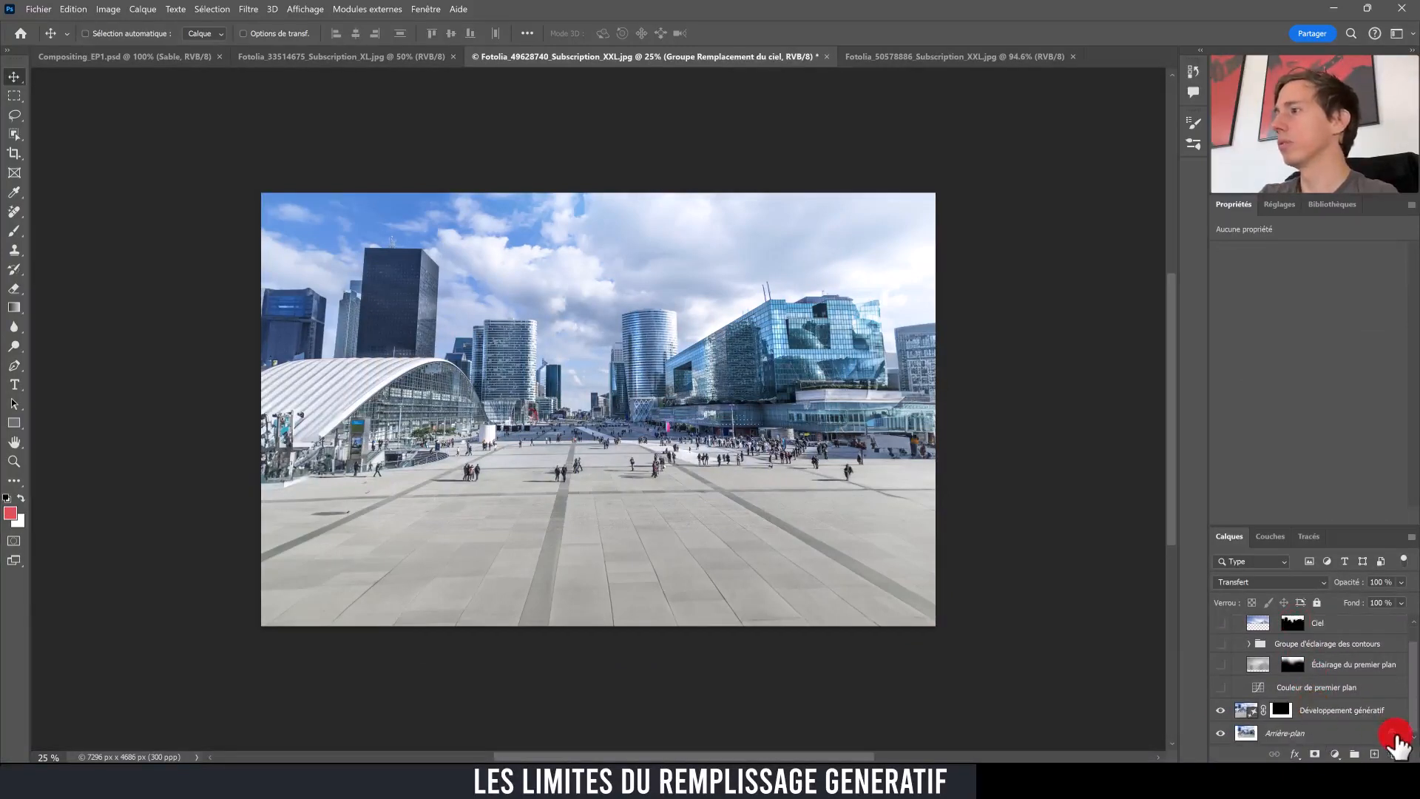
click(1392, 733)
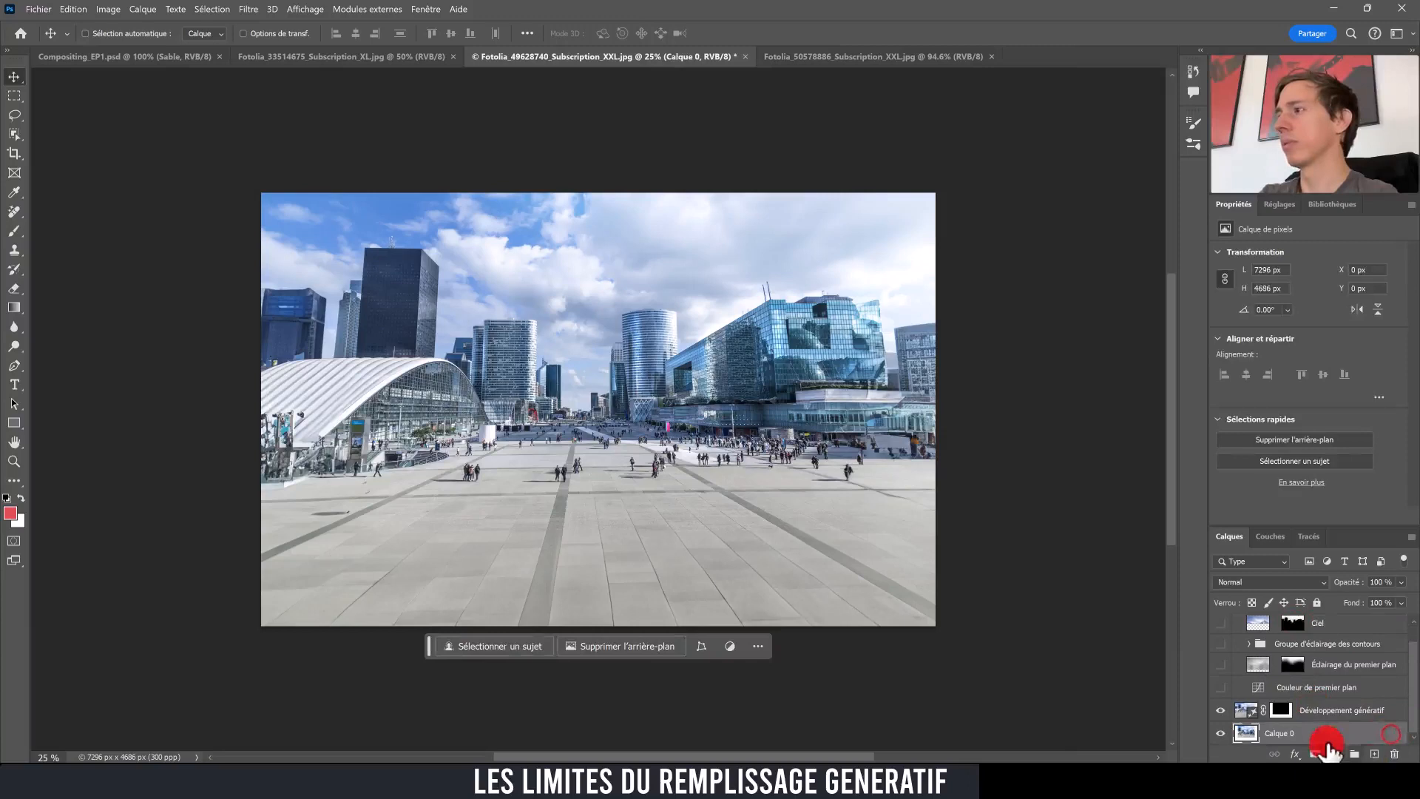
Paste the mountain photo as a new layer and scale it proportionally to about 7375 × 4917 px across the canvas width.
key(ctrl+j)
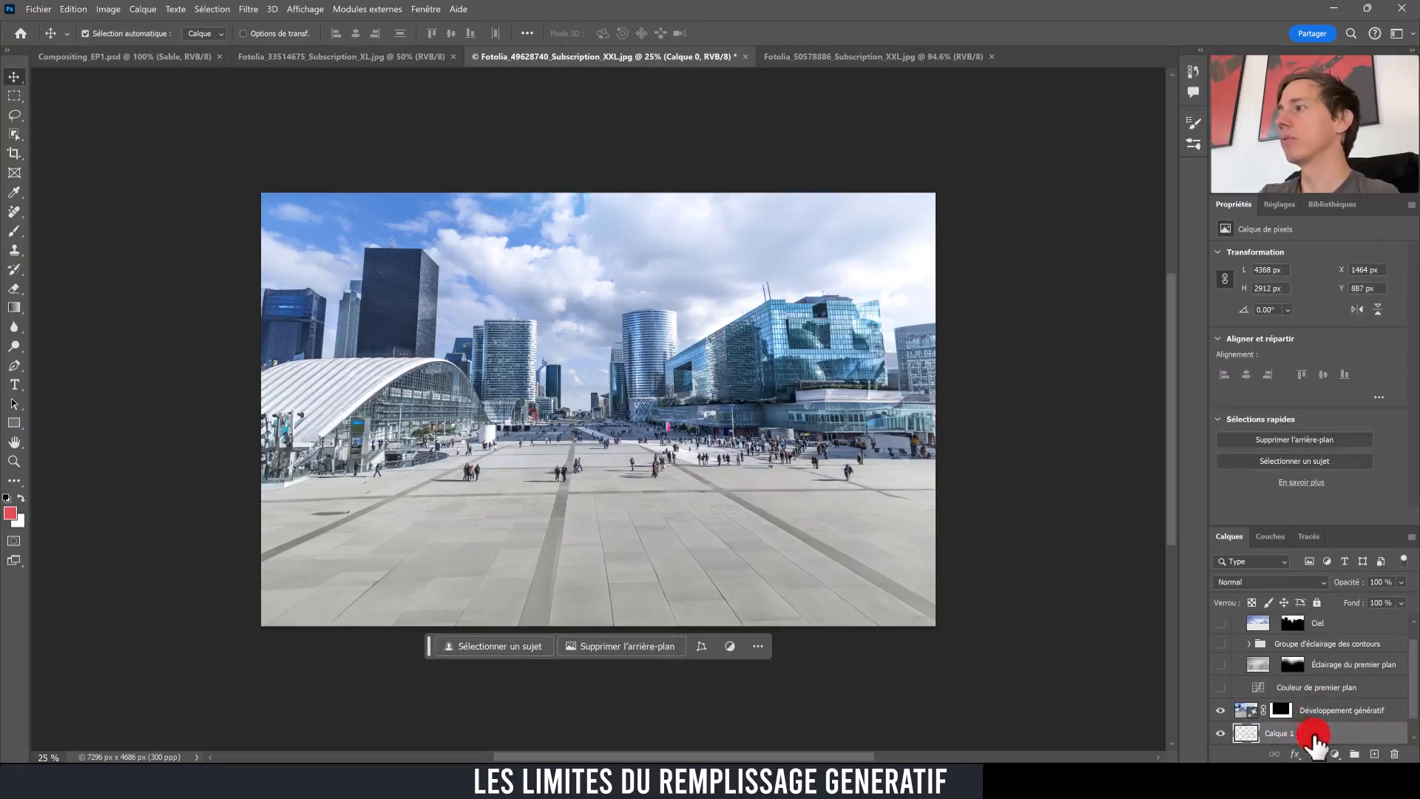
key(ctrl+v)
key(ctrl+t)
drag(396, 279, 244, 220)
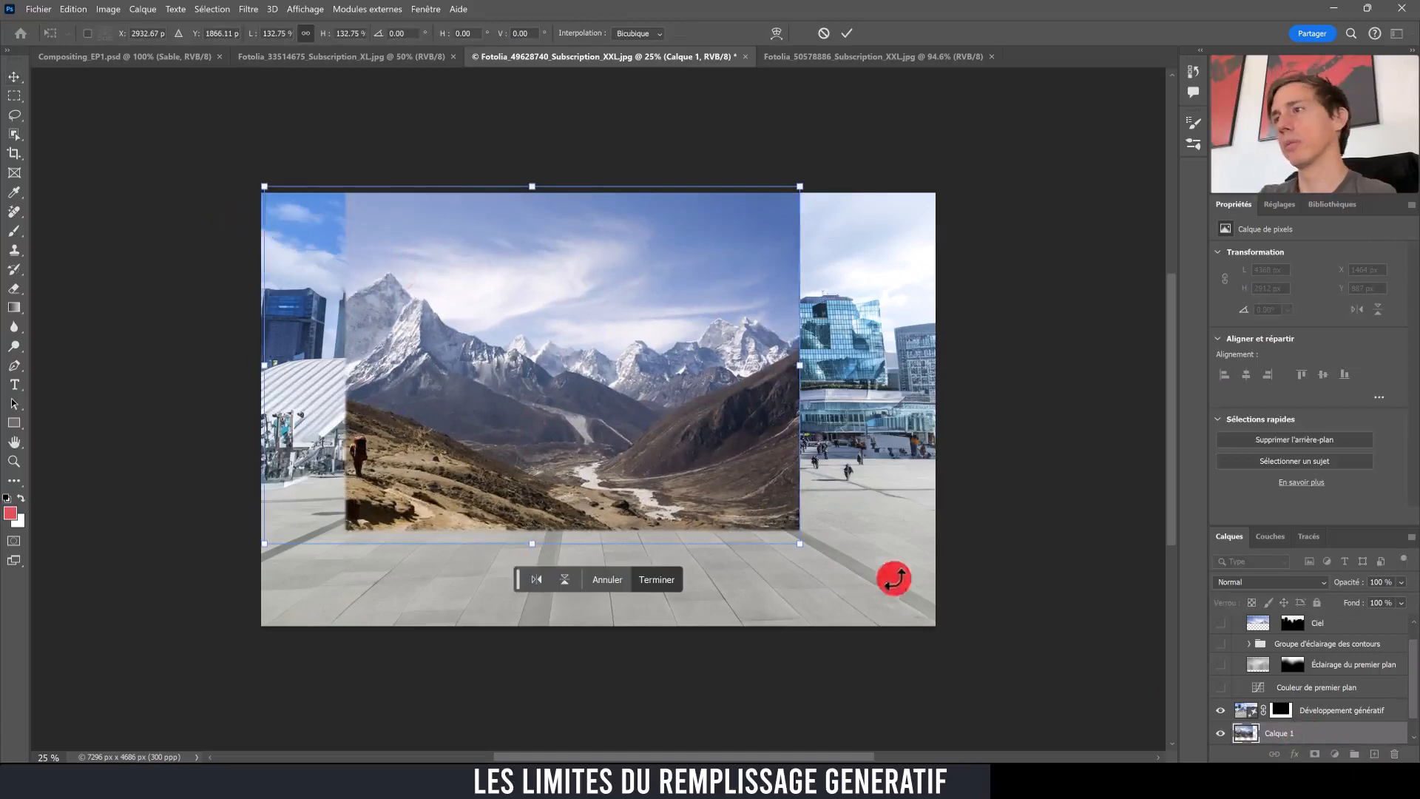
drag(799, 544, 848, 534)
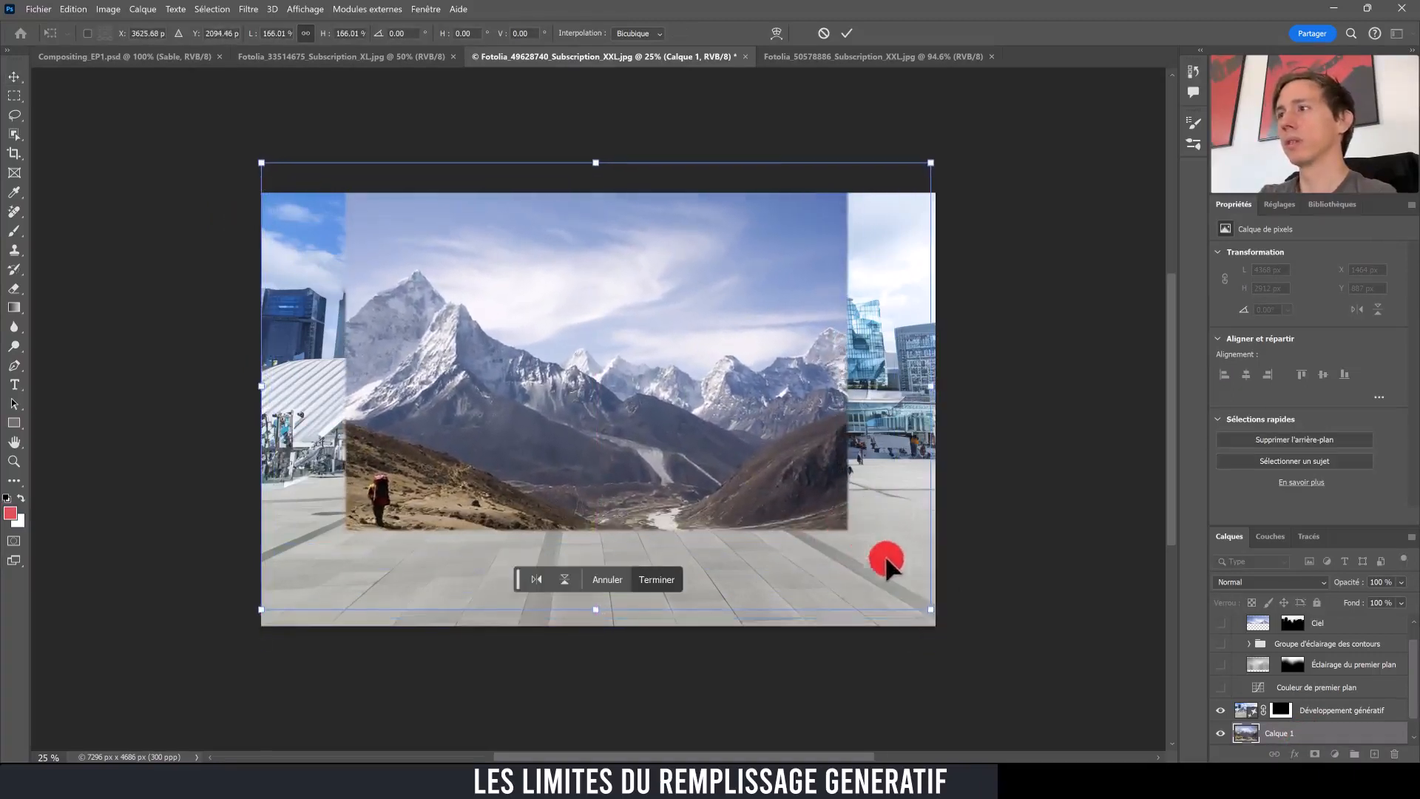
double_click(794, 467)
Move the mountain photo layer above the generative expand layer in the layer stack.
click(1344, 732)
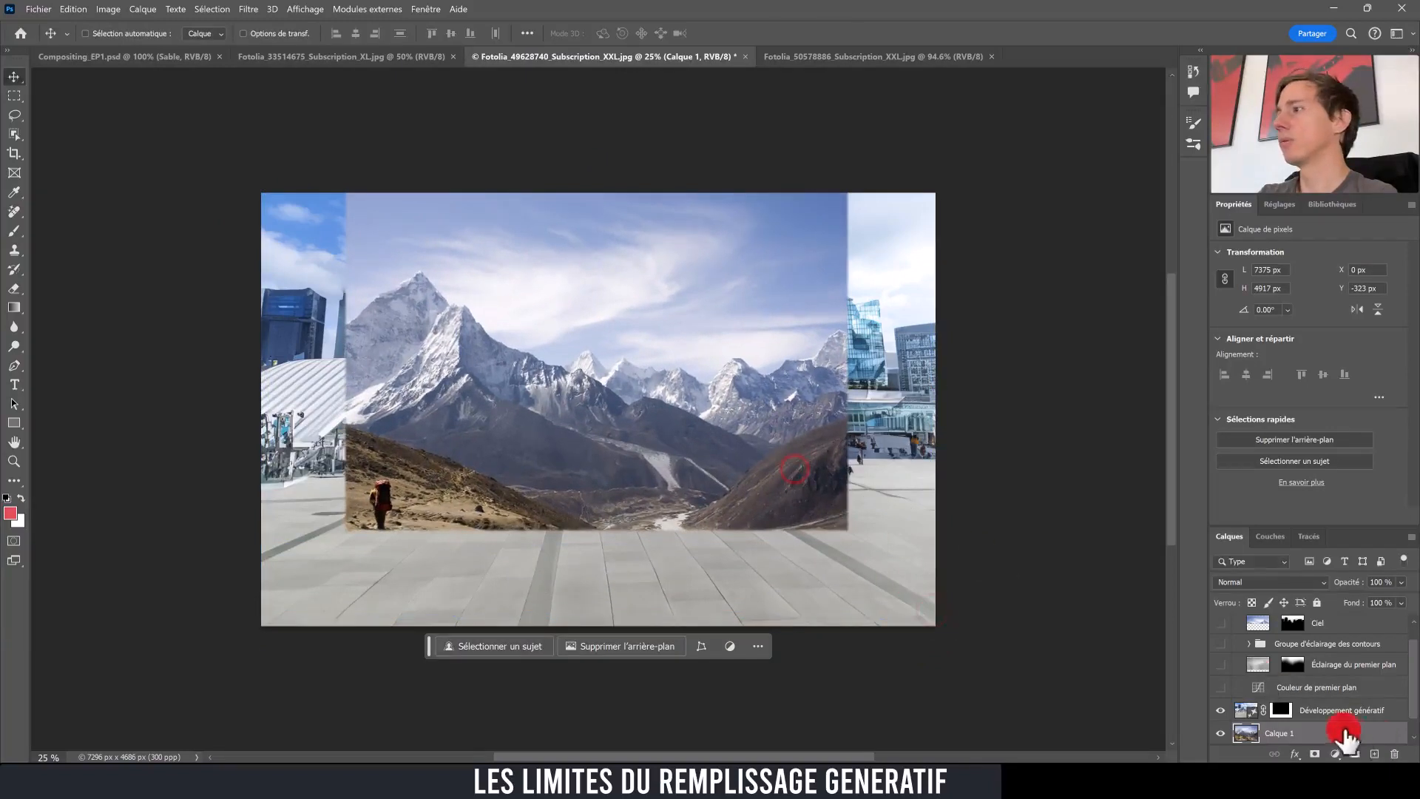
drag(1345, 733, 1338, 703)
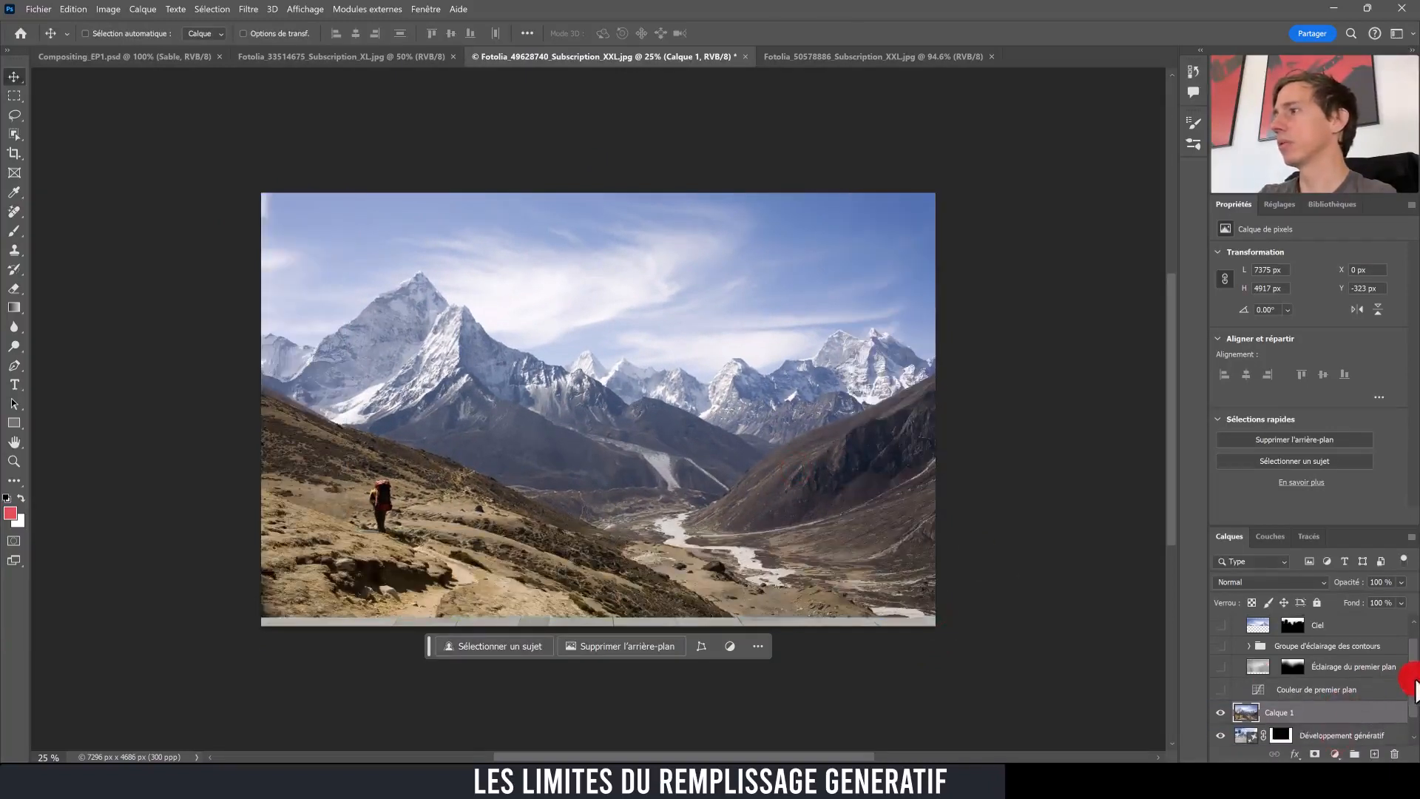
Mask the mountain photo layer inside the sky replacement group with a copy of the sky mask and move the photo up to Y -483 px.
drag(1414, 681, 1412, 674)
drag(1330, 721, 1293, 636)
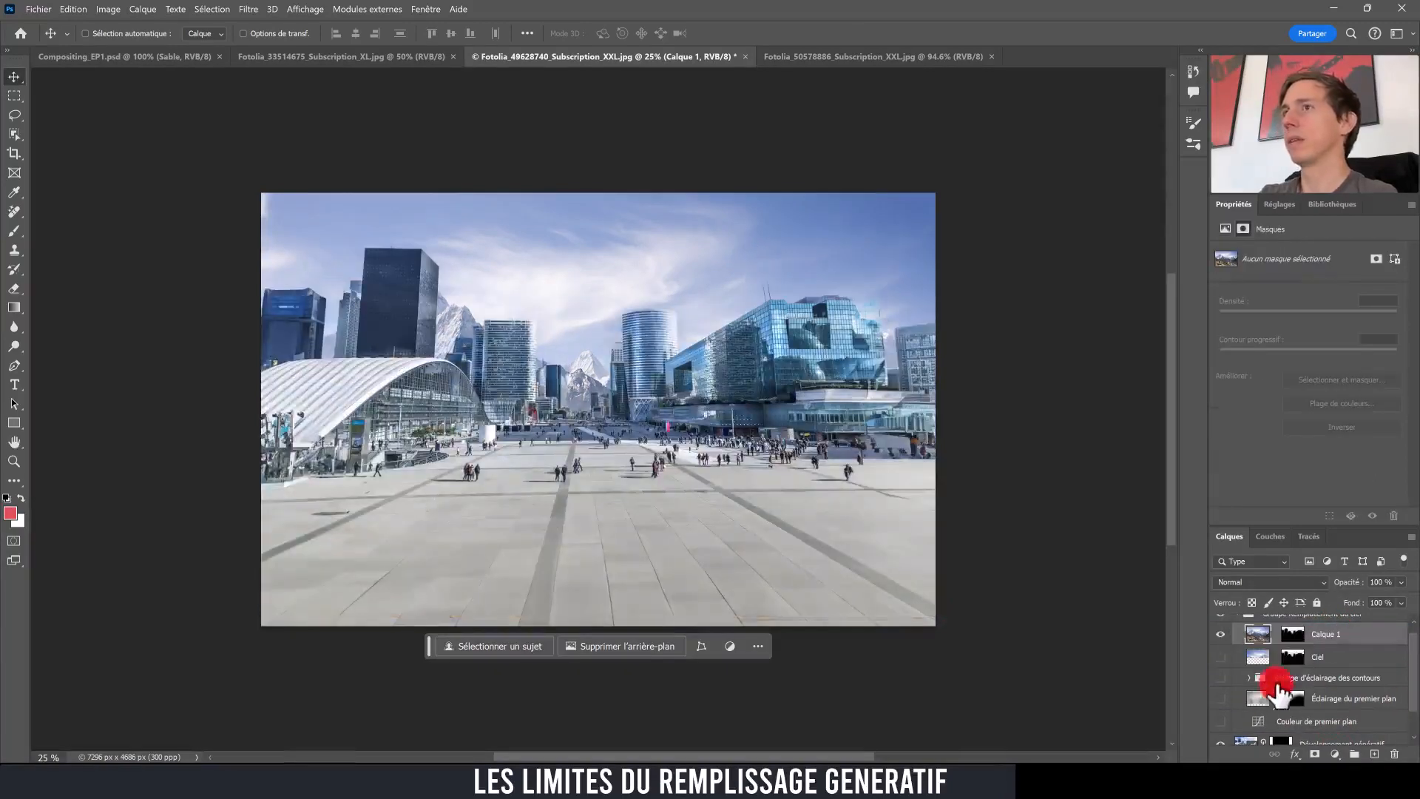
click(1258, 633)
drag(650, 325, 719, 311)
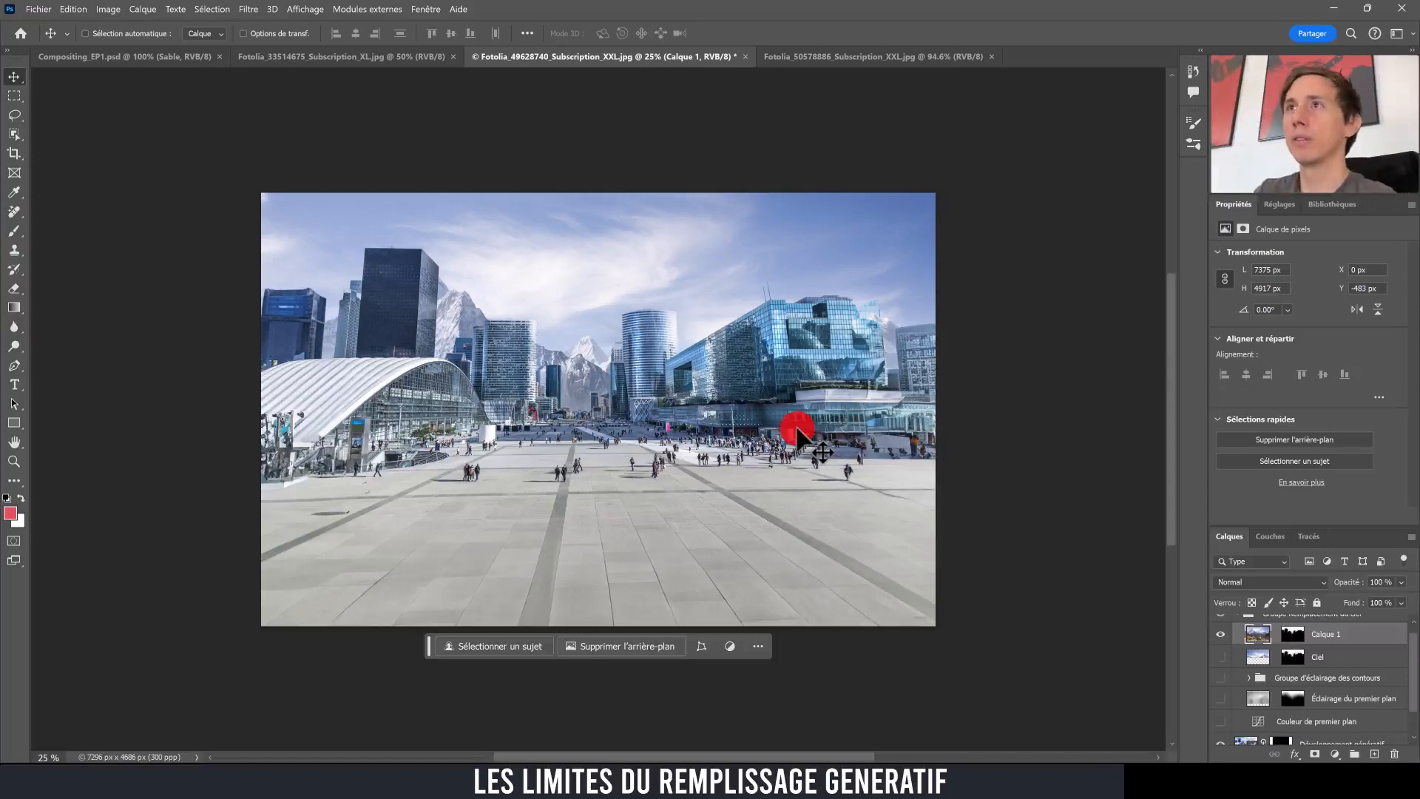
Compare the city square with the Compositing_EP1.psd composite and the beach portrait, and examine the generated paving's texture against the original up close.
click(149, 55)
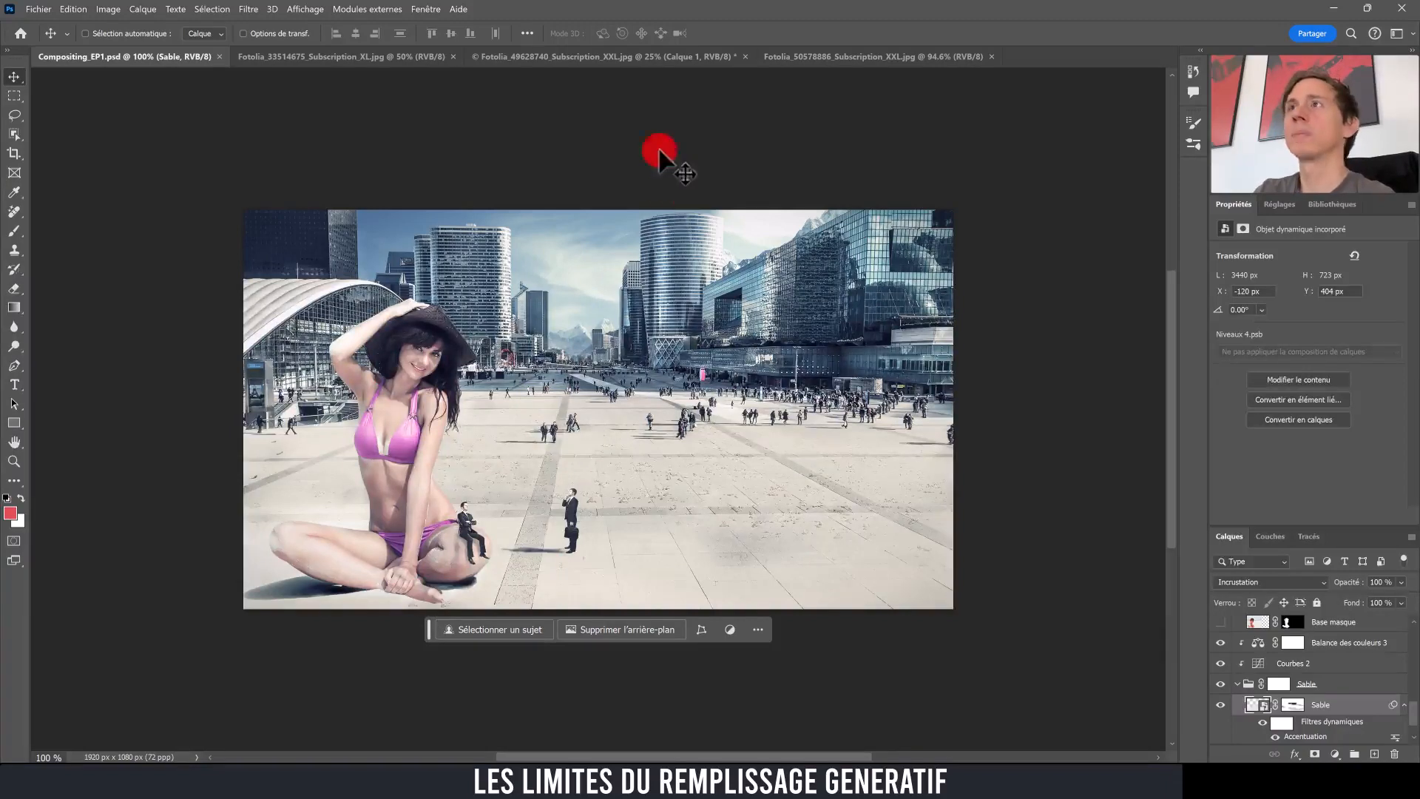
click(658, 56)
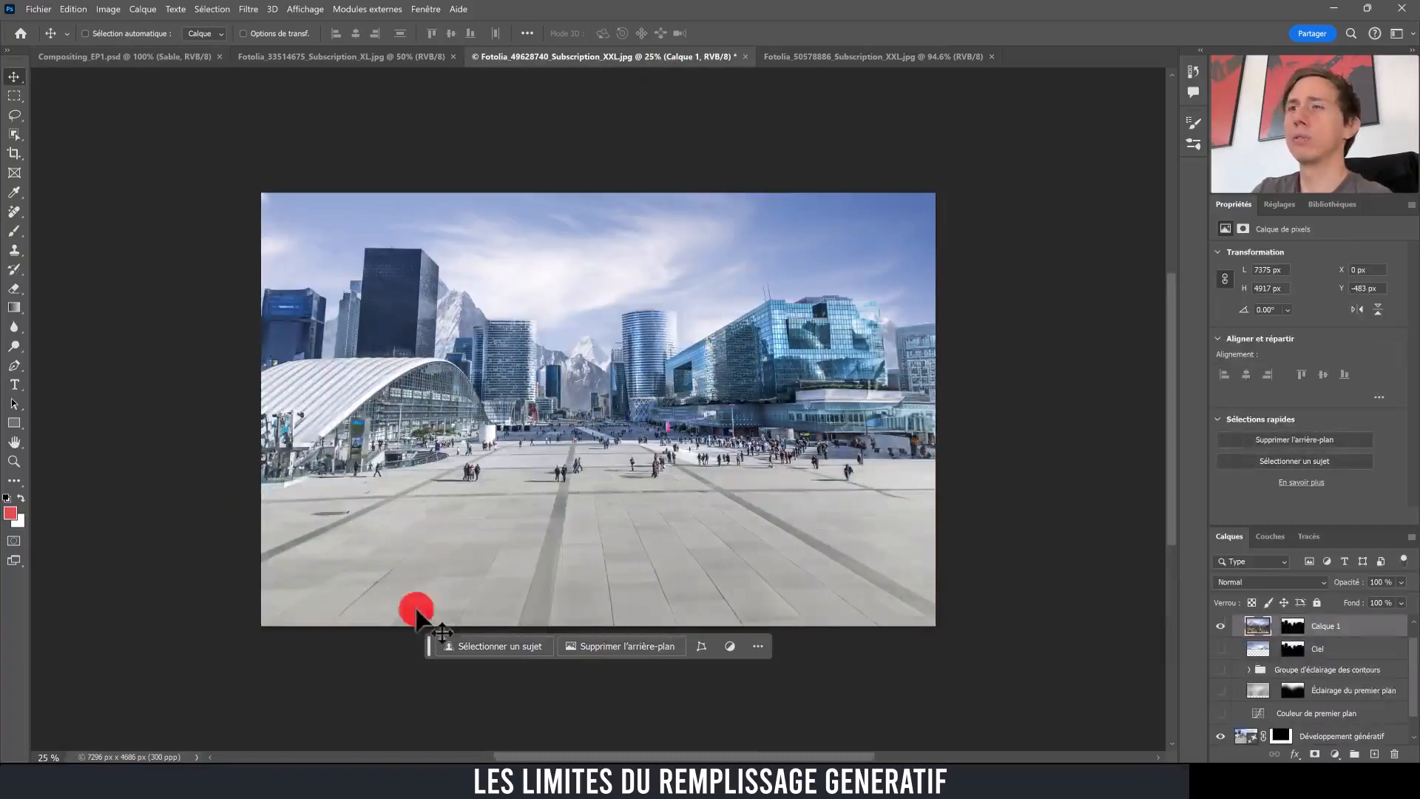
key(z)
drag(624, 600, 681, 529)
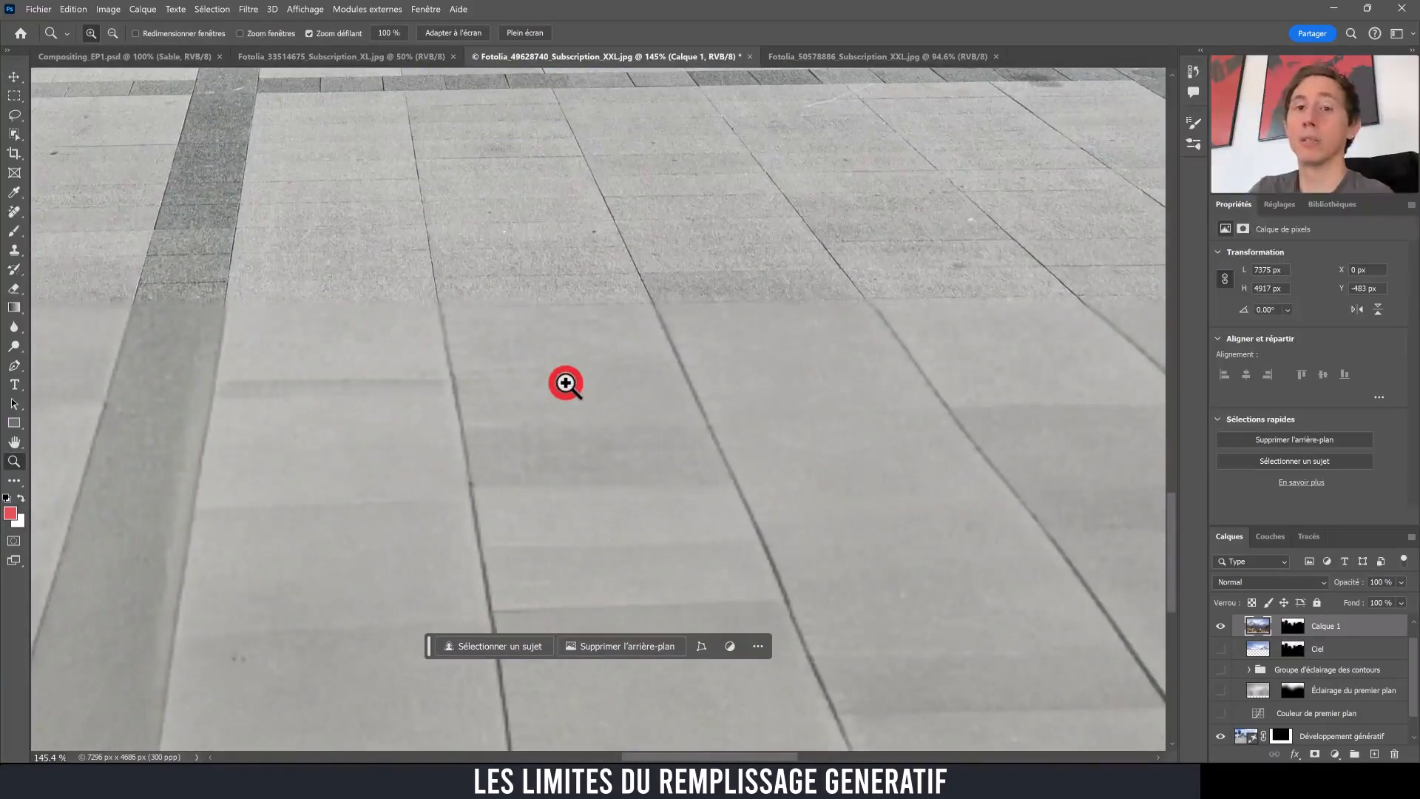
drag(678, 352, 618, 356)
drag(617, 273, 571, 401)
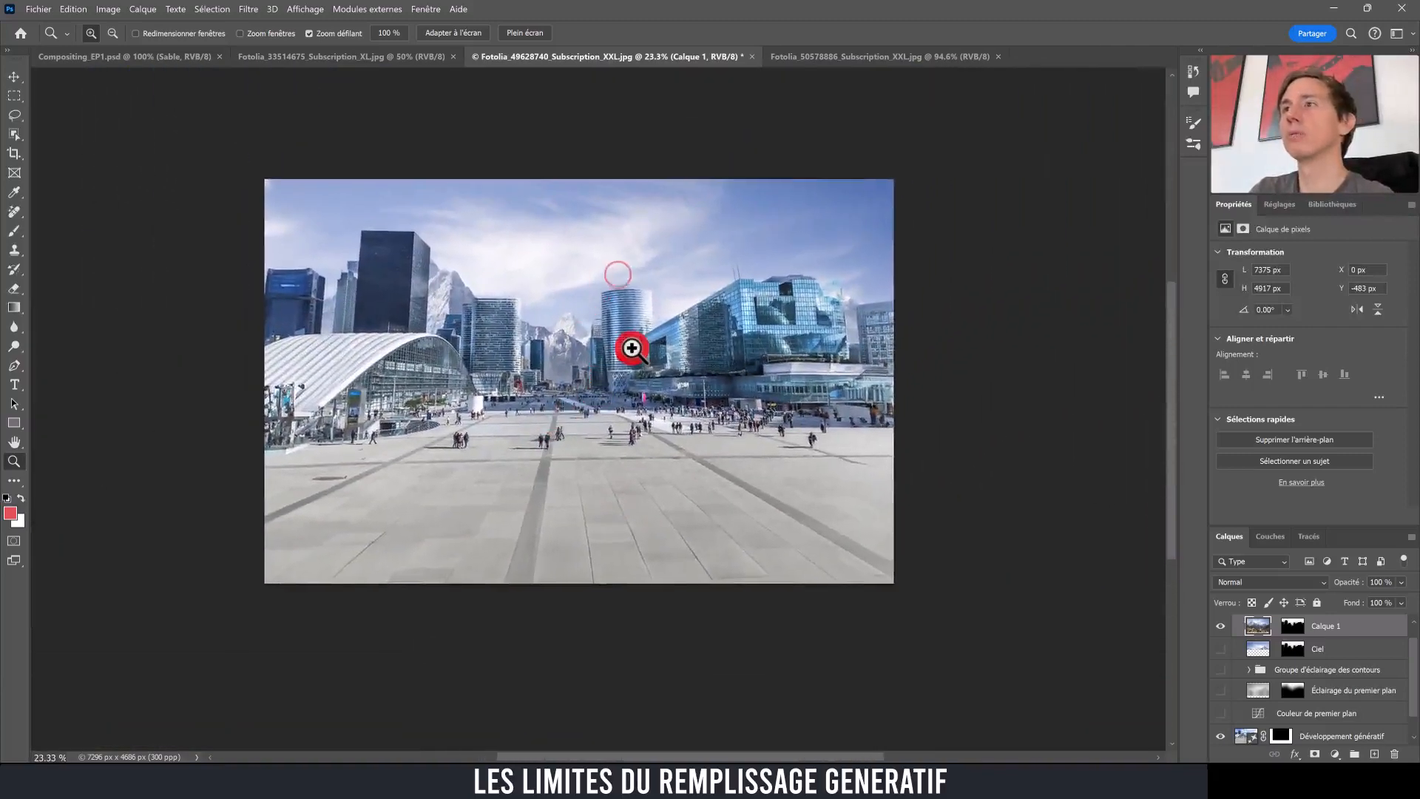
drag(620, 355, 639, 344)
click(869, 53)
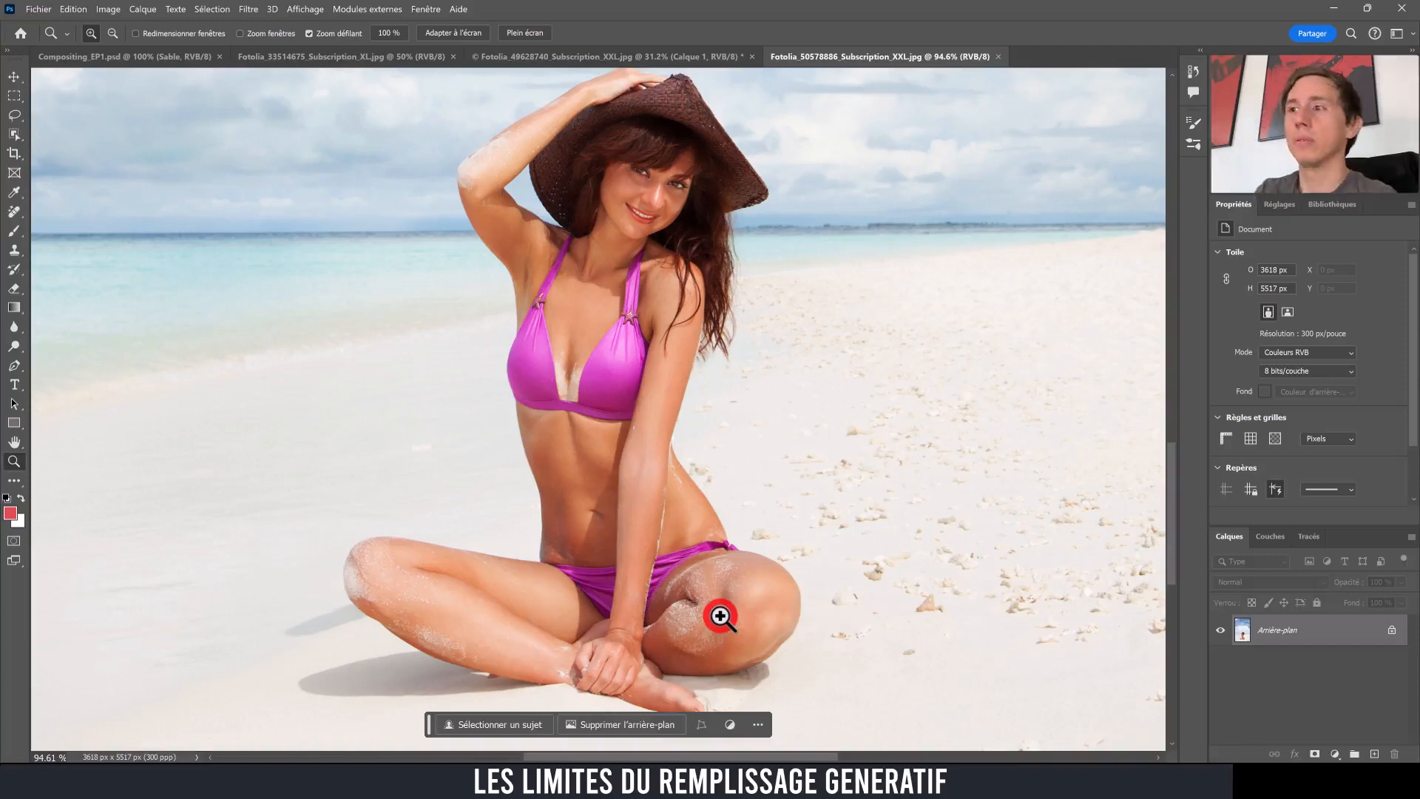
click(570, 55)
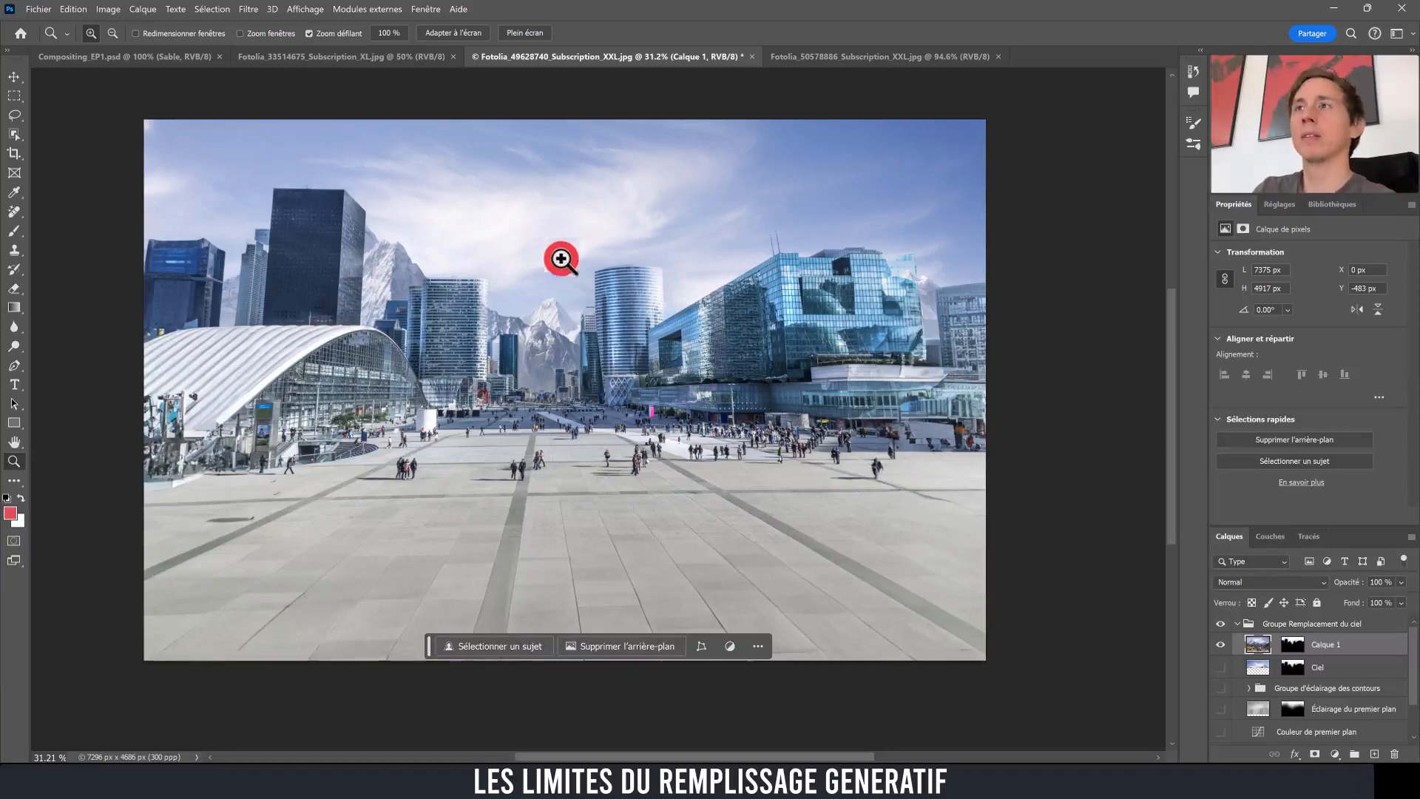
scroll(584, 289, up, 1)
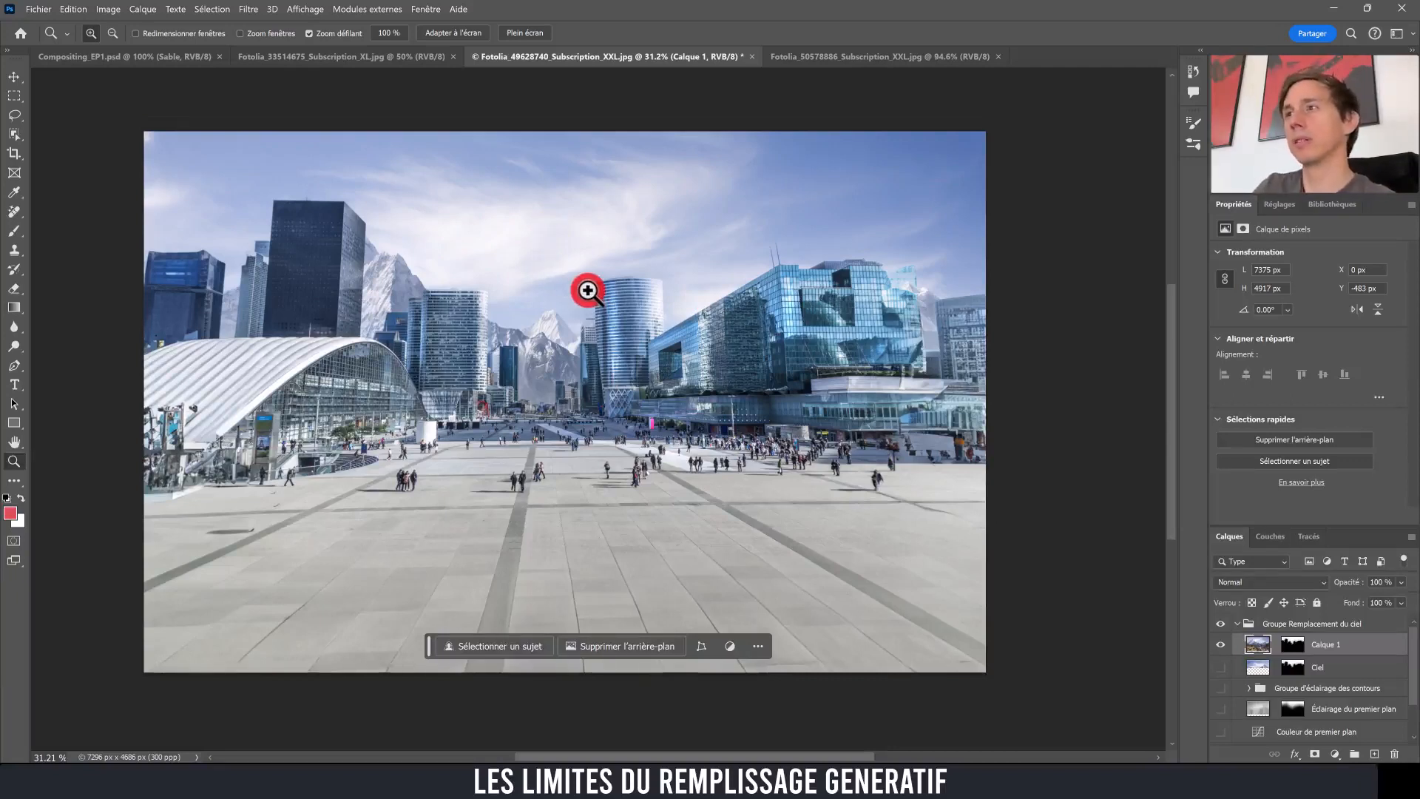